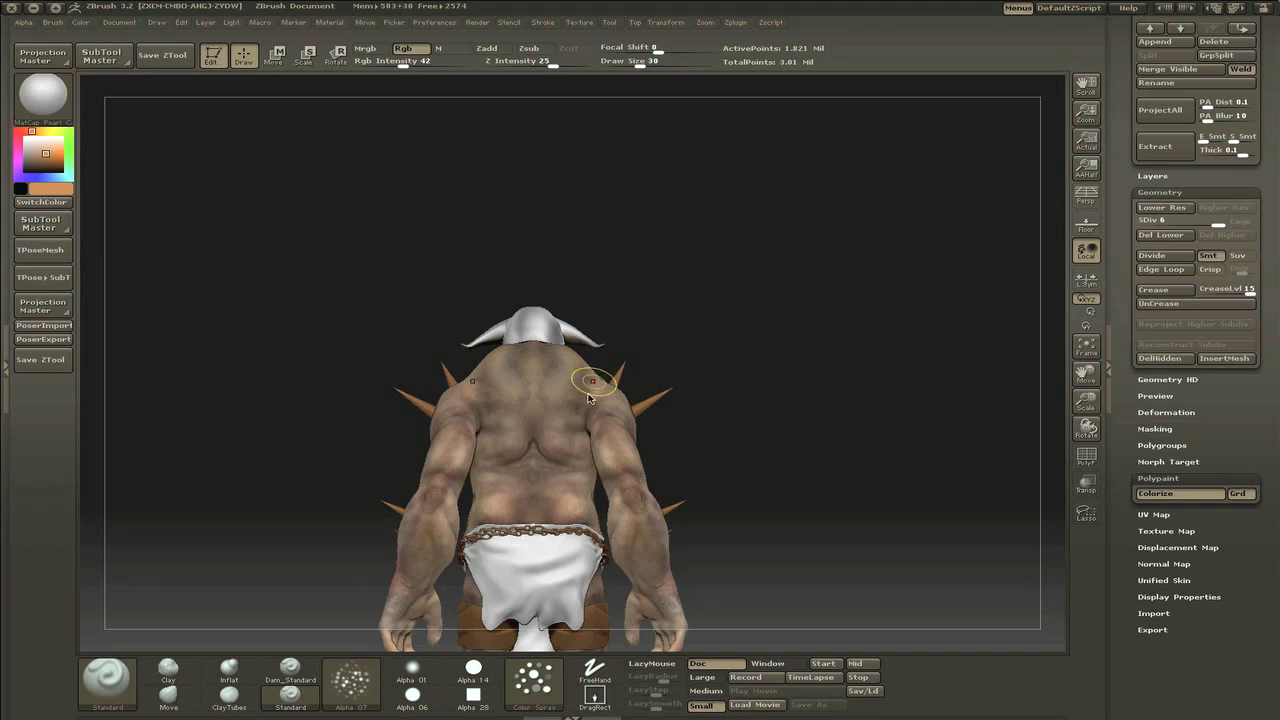
Step: Turn the Hades character to a centred front view and select the helmet to list its subtools
{"action": "left_click_drag", "start_coordinate": [646, 291], "coordinate": [760, 338]}
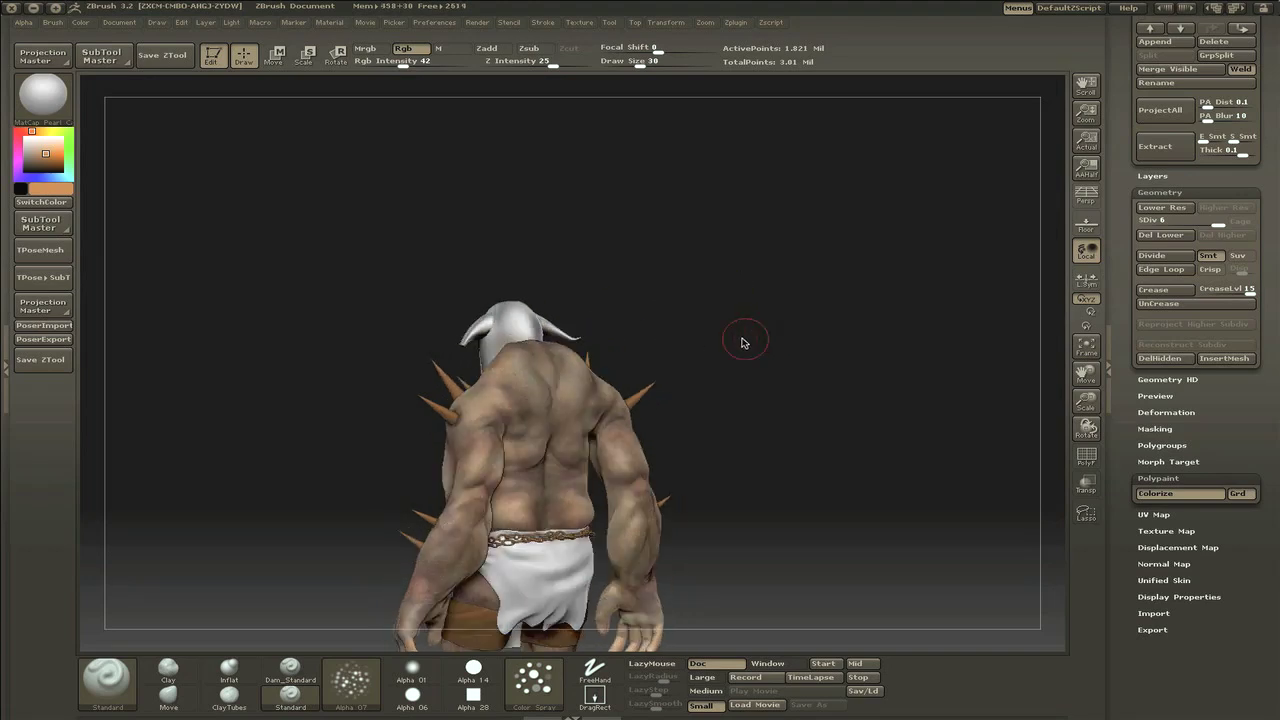
{"action": "left_click_drag", "start_coordinate": [364, 441], "coordinate": [759, 434]}
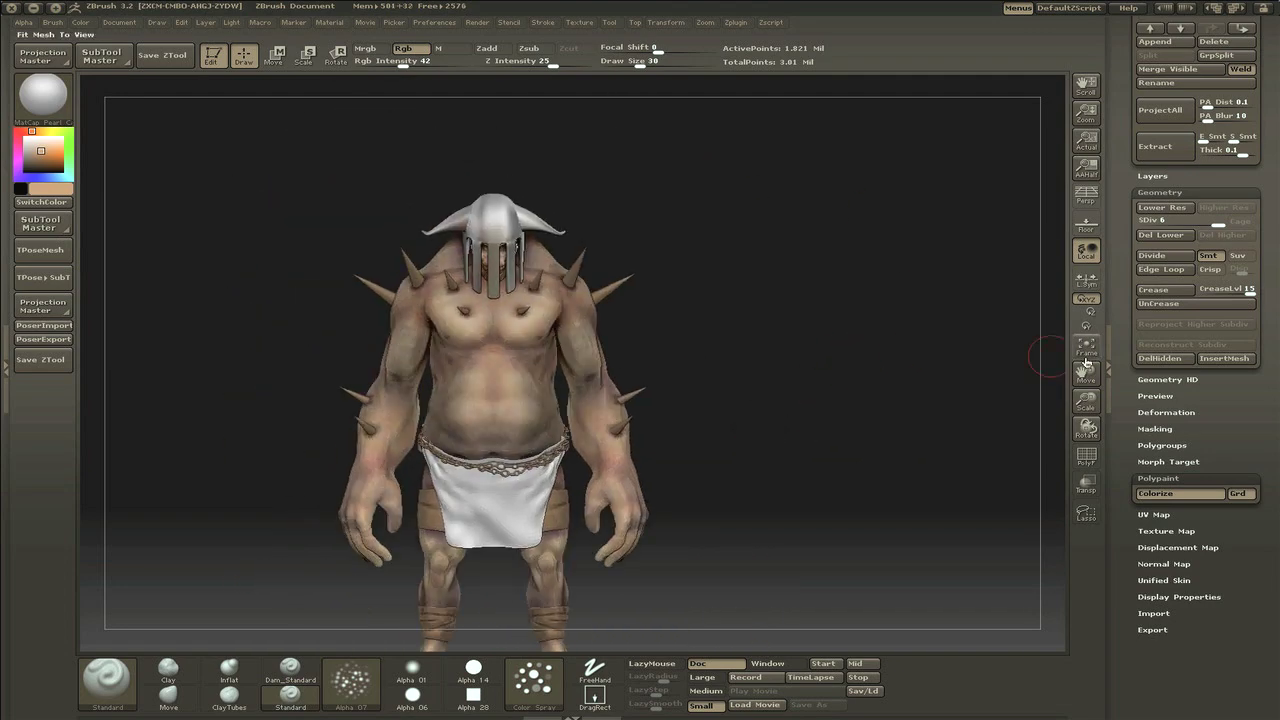
{"action": "left_click_drag", "start_coordinate": [843, 309], "coordinate": [530, 192]}
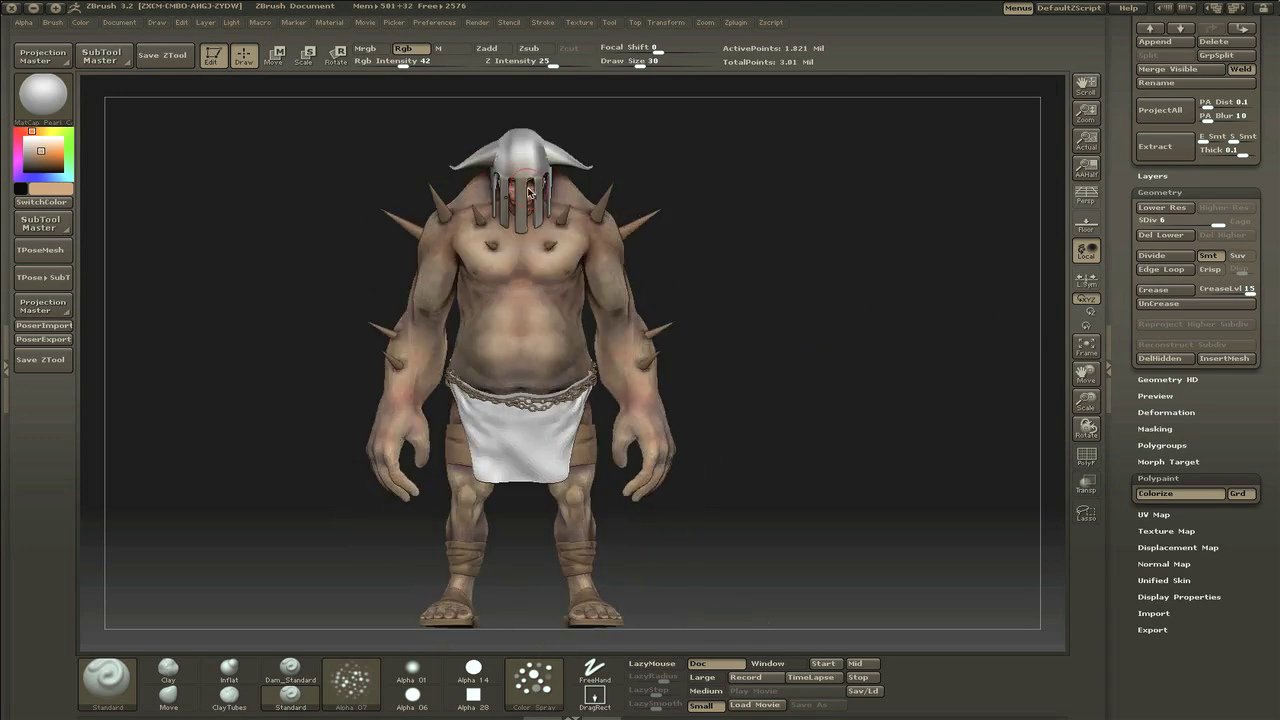
{"action": "left_click", "coordinate": [530, 192], "text": "alt"}
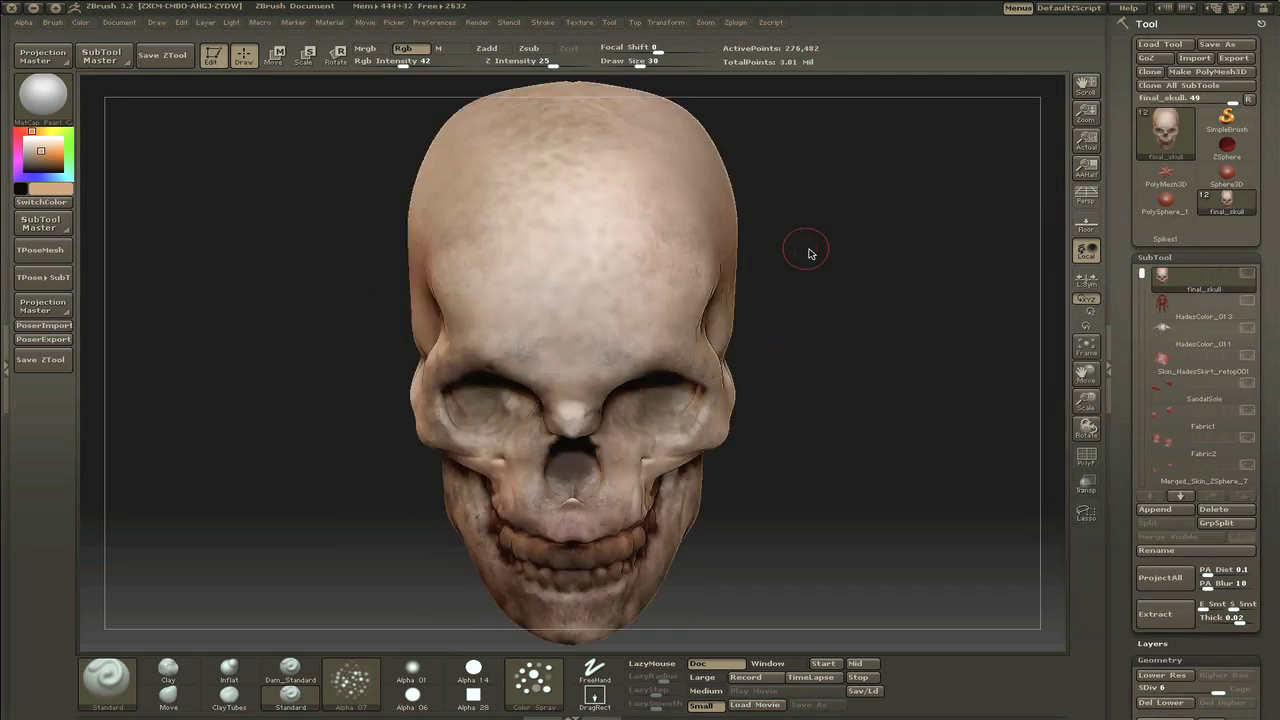
Step: Solo the final_skull subtool and paint a brownish patch on its forehead
{"action": "left_click_drag", "start_coordinate": [809, 249], "coordinate": [615, 285]}
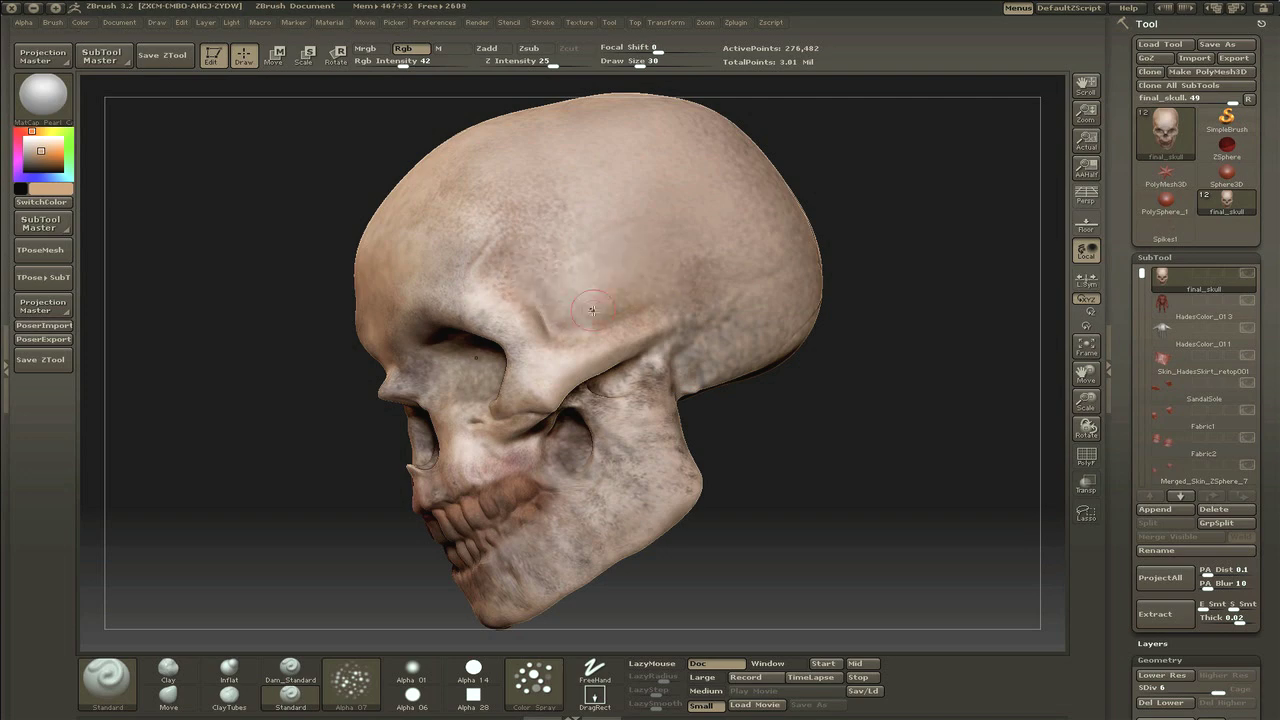
{"action": "left_click_drag", "start_coordinate": [545, 245], "coordinate": [500, 200]}
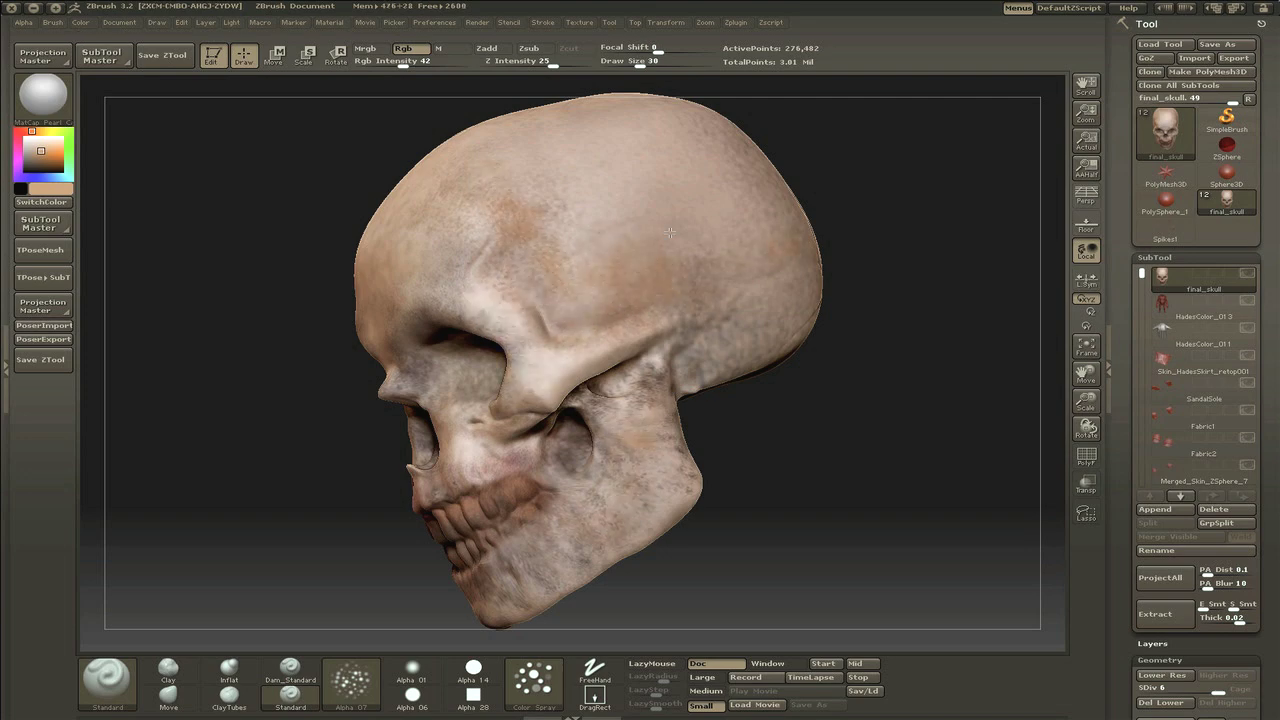
{"action": "left_click_drag", "start_coordinate": [337, 303], "coordinate": [430, 300]}
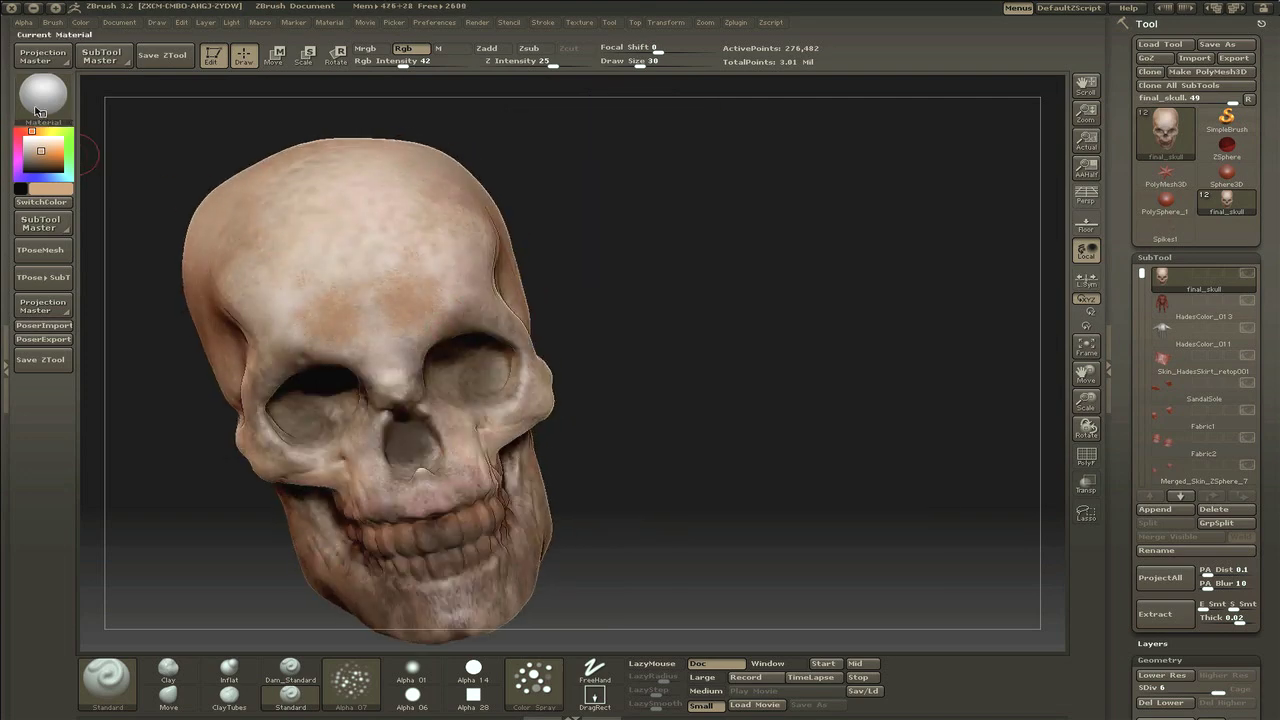
{"action": "left_click", "coordinate": [31, 146]}
{"action": "left_click_drag", "start_coordinate": [552, 220], "coordinate": [583, 286]}
{"action": "left_click_drag", "start_coordinate": [718, 457], "coordinate": [523, 403]}
Step: Paint near-black shading on the lower teeth, undo it, and make the brush smaller
{"action": "left_click", "coordinate": [72, 202]}
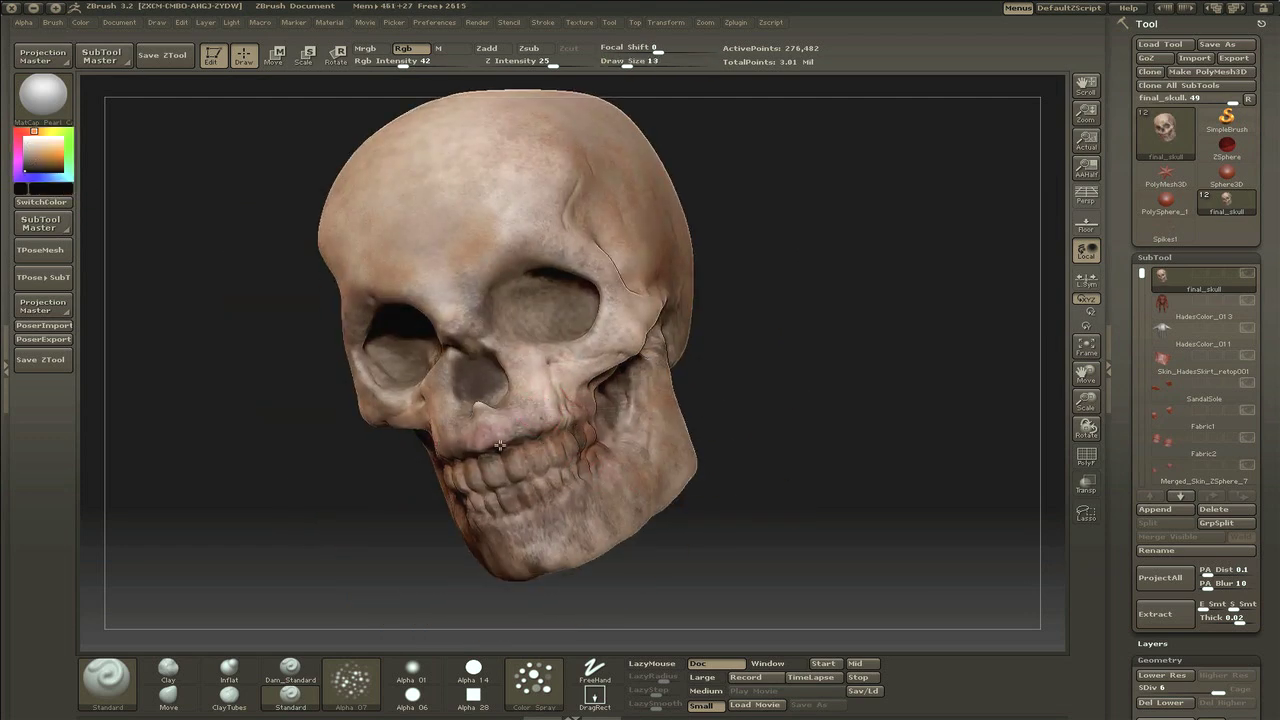
{"action": "left_click_drag", "start_coordinate": [490, 505], "coordinate": [541, 488]}
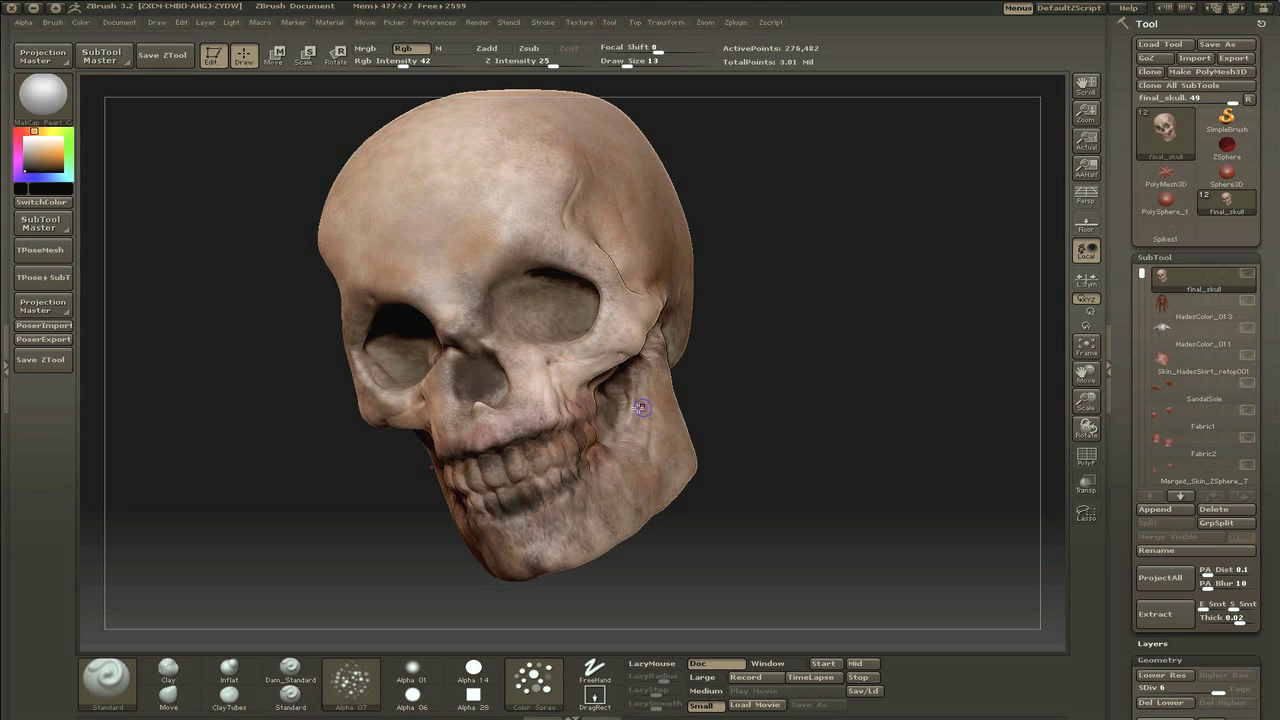
{"action": "key", "text": "ctrl+z"}
{"action": "key", "text": "["}
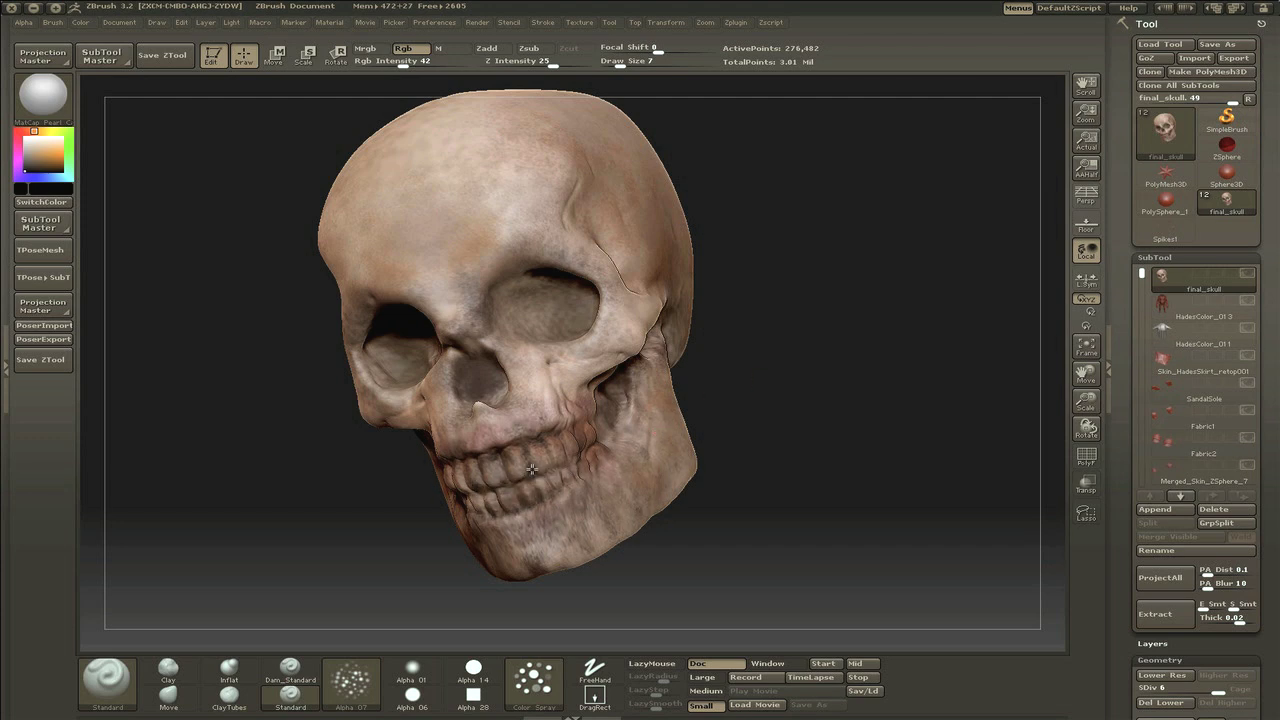
{"action": "left_click_drag", "start_coordinate": [567, 464], "coordinate": [465, 459]}
{"action": "left_click_drag", "start_coordinate": [567, 433], "coordinate": [432, 484]}
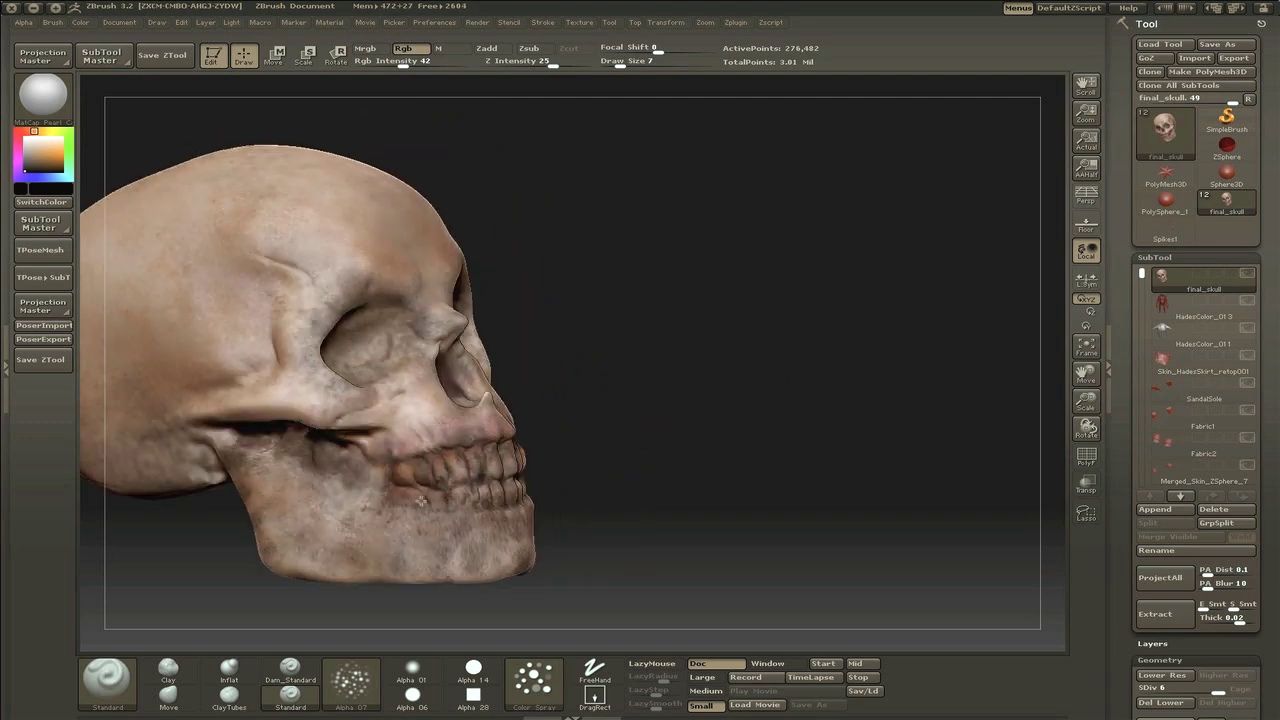
{"action": "left_click_drag", "start_coordinate": [448, 455], "coordinate": [560, 440], "text": "shift"}
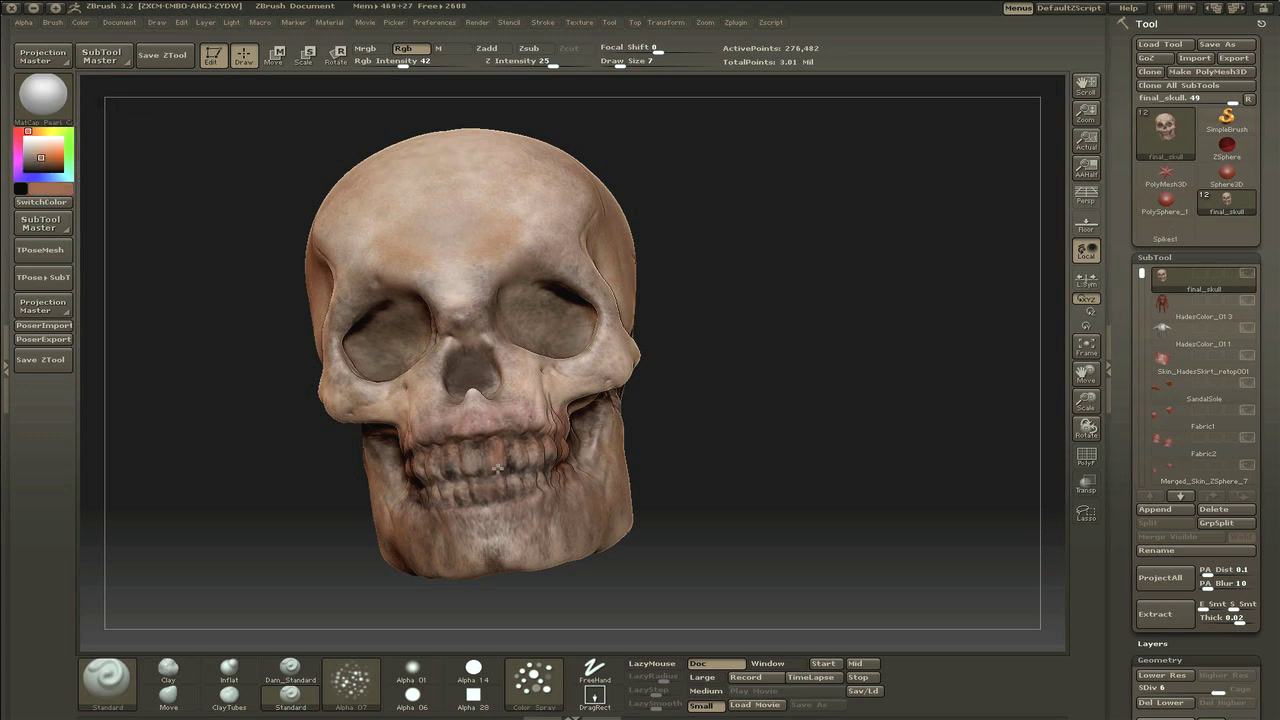
{"action": "left_click_drag", "start_coordinate": [516, 481], "coordinate": [492, 503]}
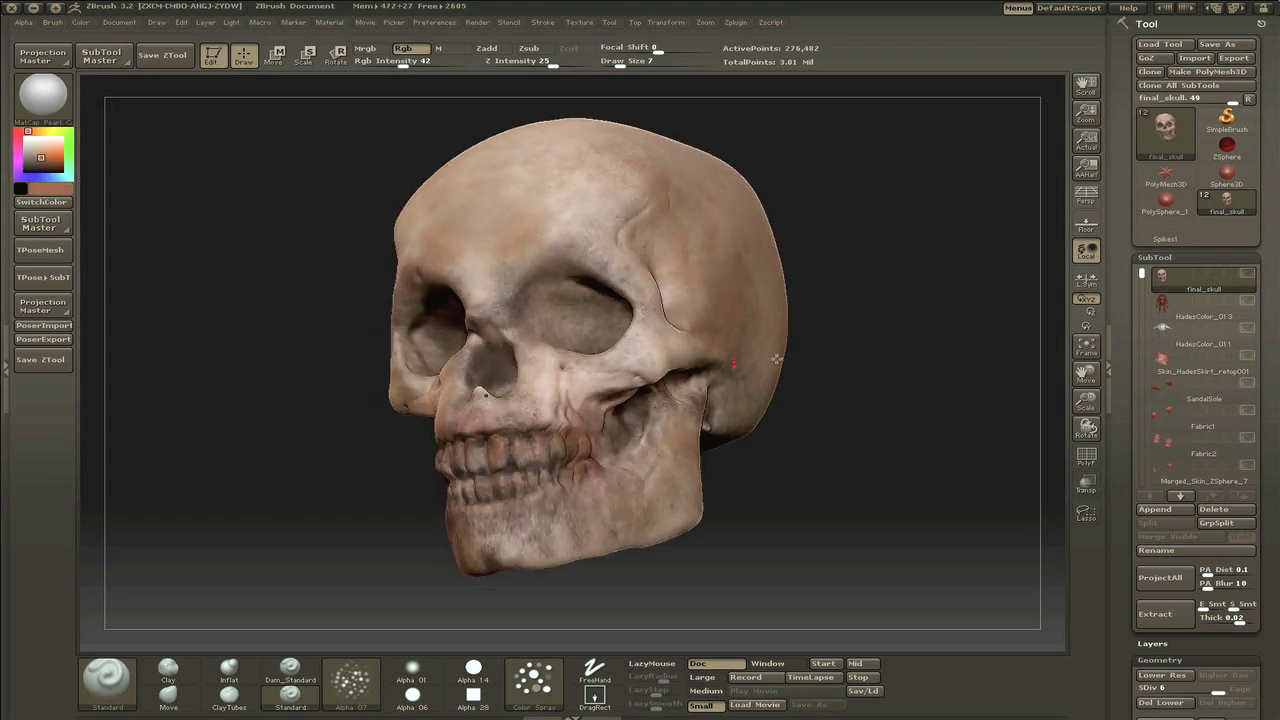
Step: Sample the skull's tan skin tone, paint pale cream, and undo the stroke in the nasal cavity
{"action": "left_click", "coordinate": [35, 167]}
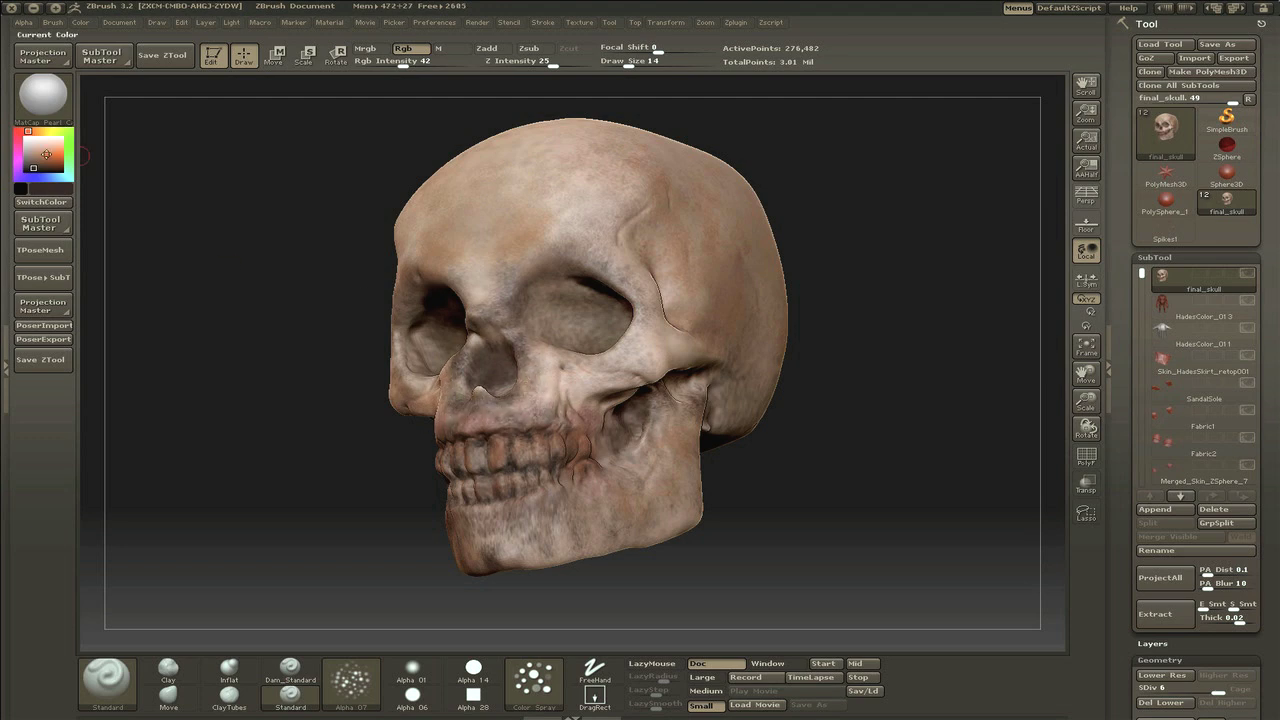
{"action": "left_click_drag", "start_coordinate": [41, 137], "coordinate": [565, 406]}
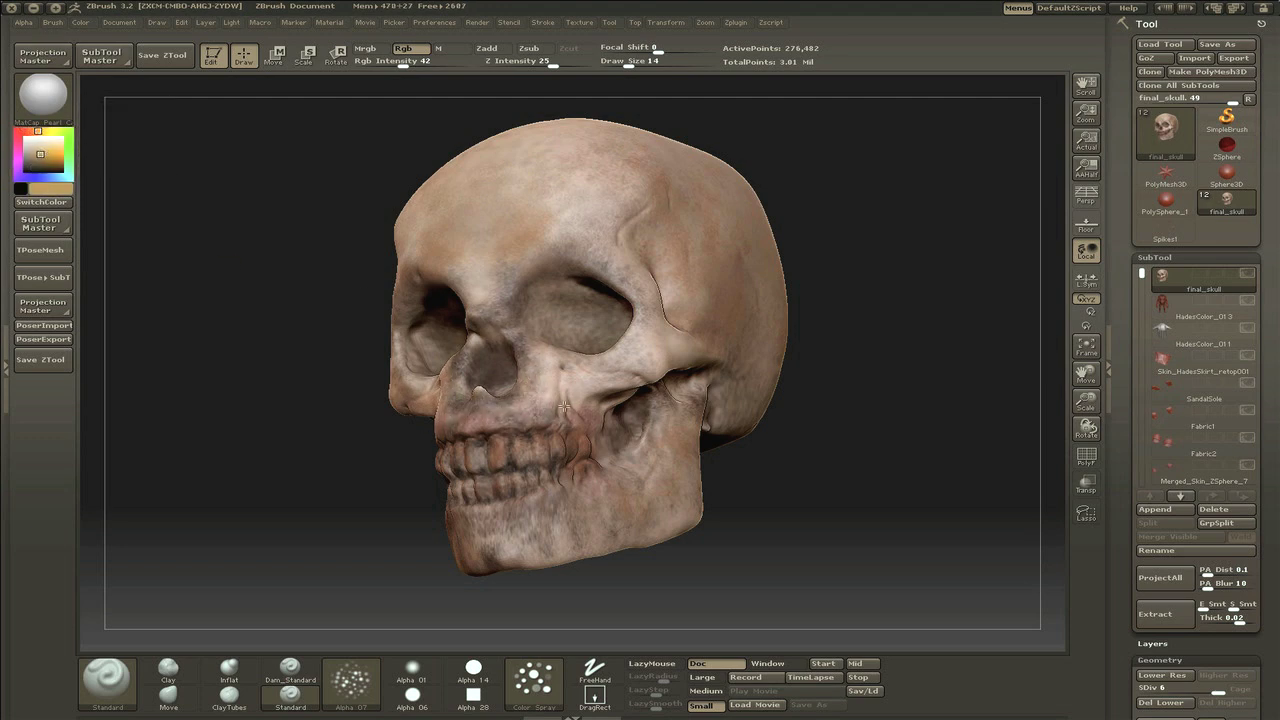
{"action": "key", "text": "c"}
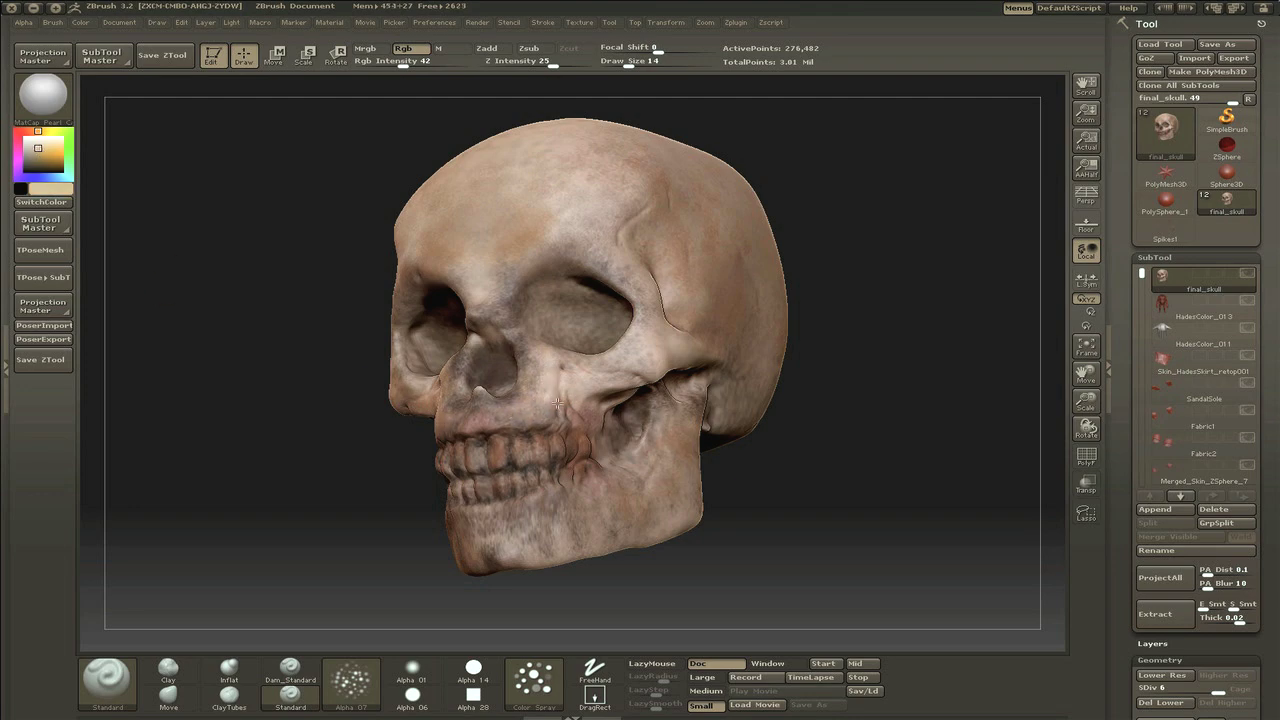
{"action": "left_click_drag", "start_coordinate": [533, 358], "coordinate": [452, 391]}
{"action": "key", "text": "ctrl+z"}
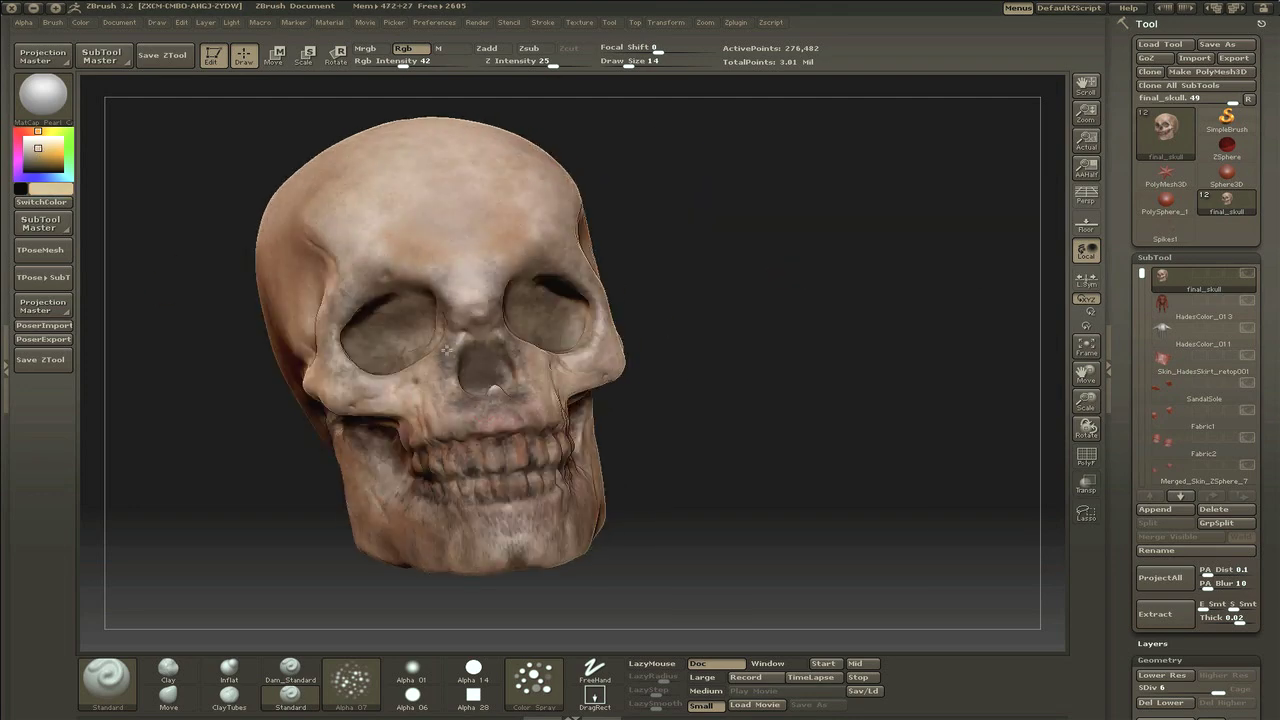
{"action": "left_click_drag", "start_coordinate": [737, 333], "coordinate": [524, 350]}
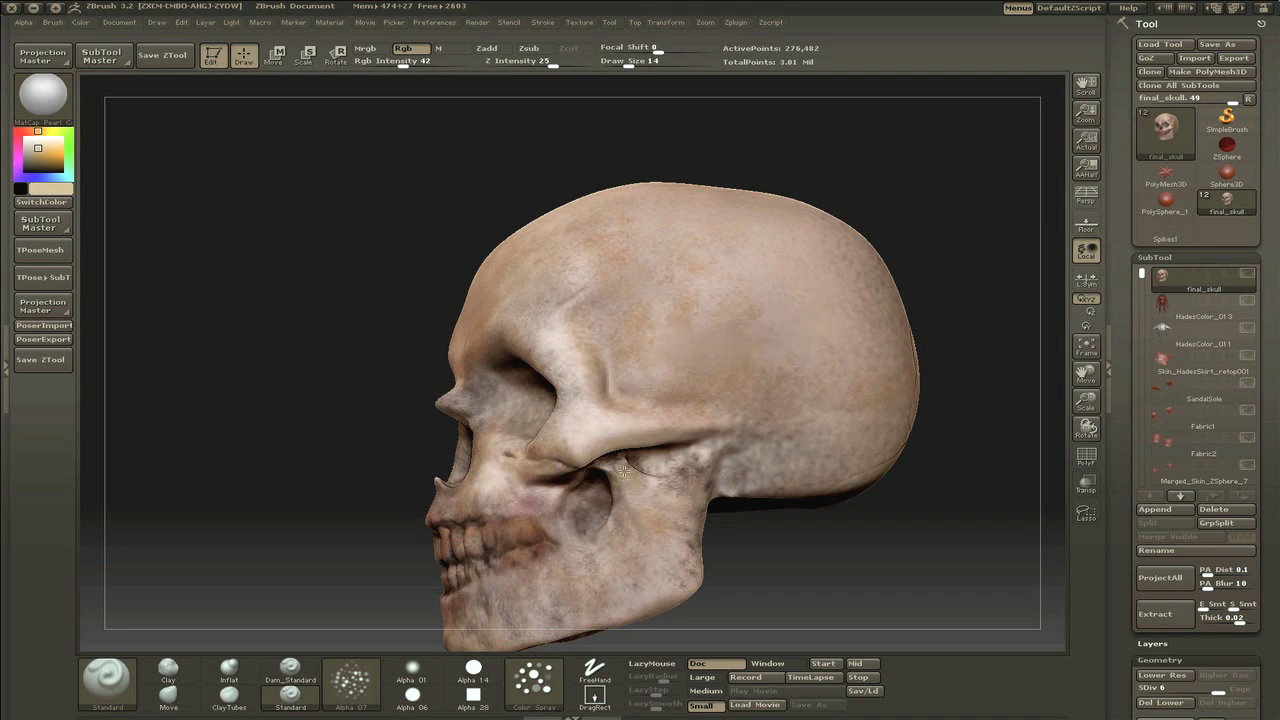
{"action": "left_click_drag", "start_coordinate": [623, 470], "coordinate": [849, 374]}
{"action": "left_click_drag", "start_coordinate": [914, 429], "coordinate": [809, 377], "text": "alt"}
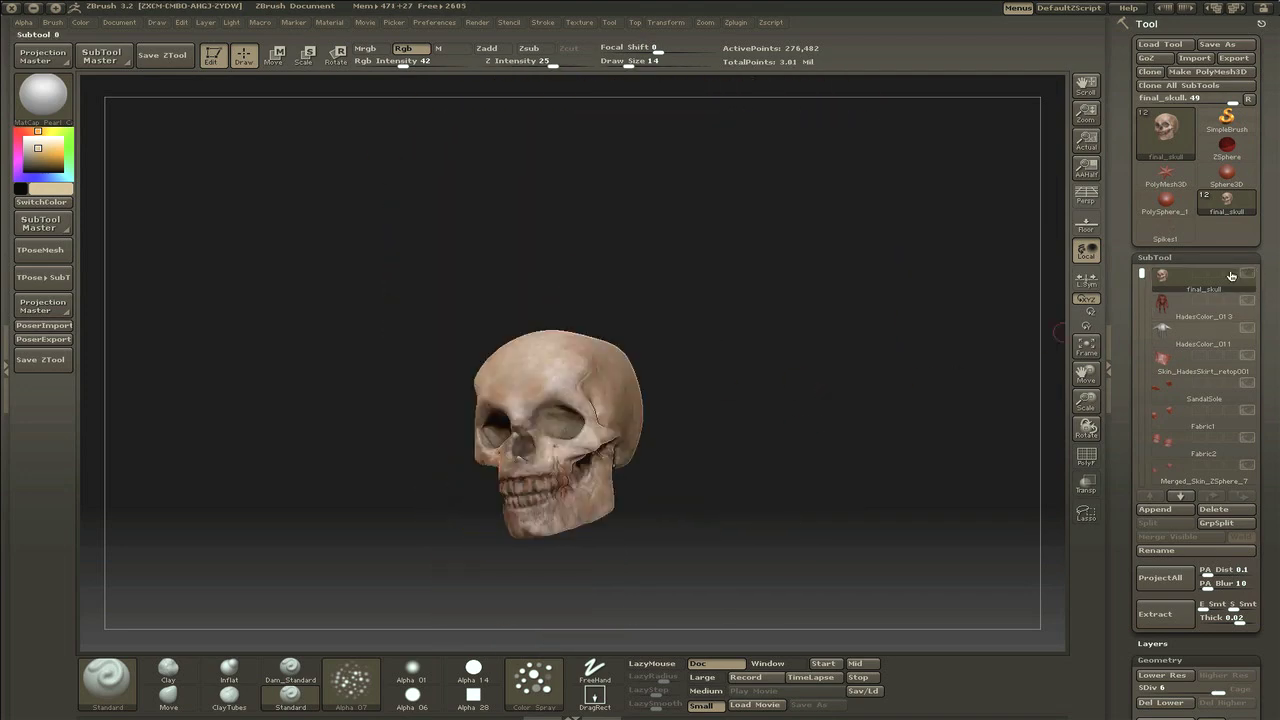
Step: Turn off Solo to show all subtools and select the HadesColor_013 body subtool
{"action": "left_click", "coordinate": [1246, 274], "text": "shift"}
{"action": "left_click_drag", "start_coordinate": [909, 326], "coordinate": [625, 409], "text": "alt"}
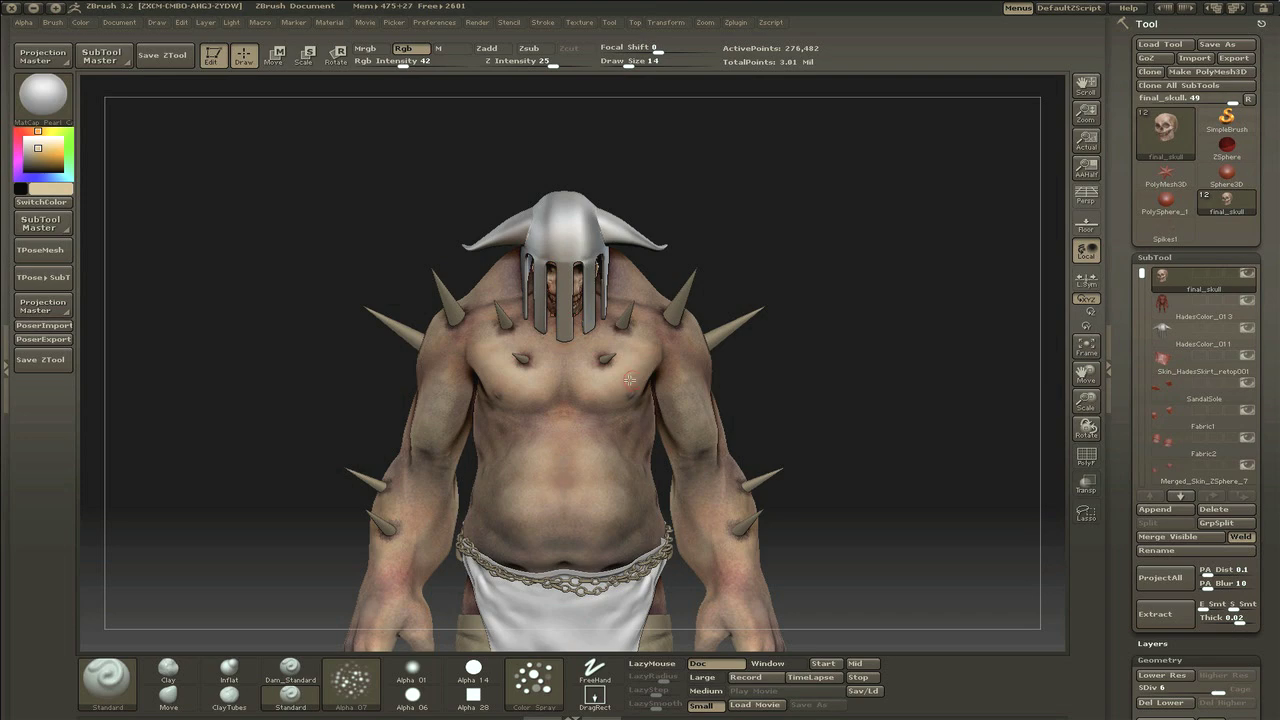
{"action": "left_click", "coordinate": [629, 380], "text": "alt"}
{"action": "left_click_drag", "start_coordinate": [705, 390], "coordinate": [433, 270], "text": "alt"}
Step: Save the current ZTool and confirm the save
{"action": "key", "text": "ctrl+s"}
{"action": "key", "text": "Return"}
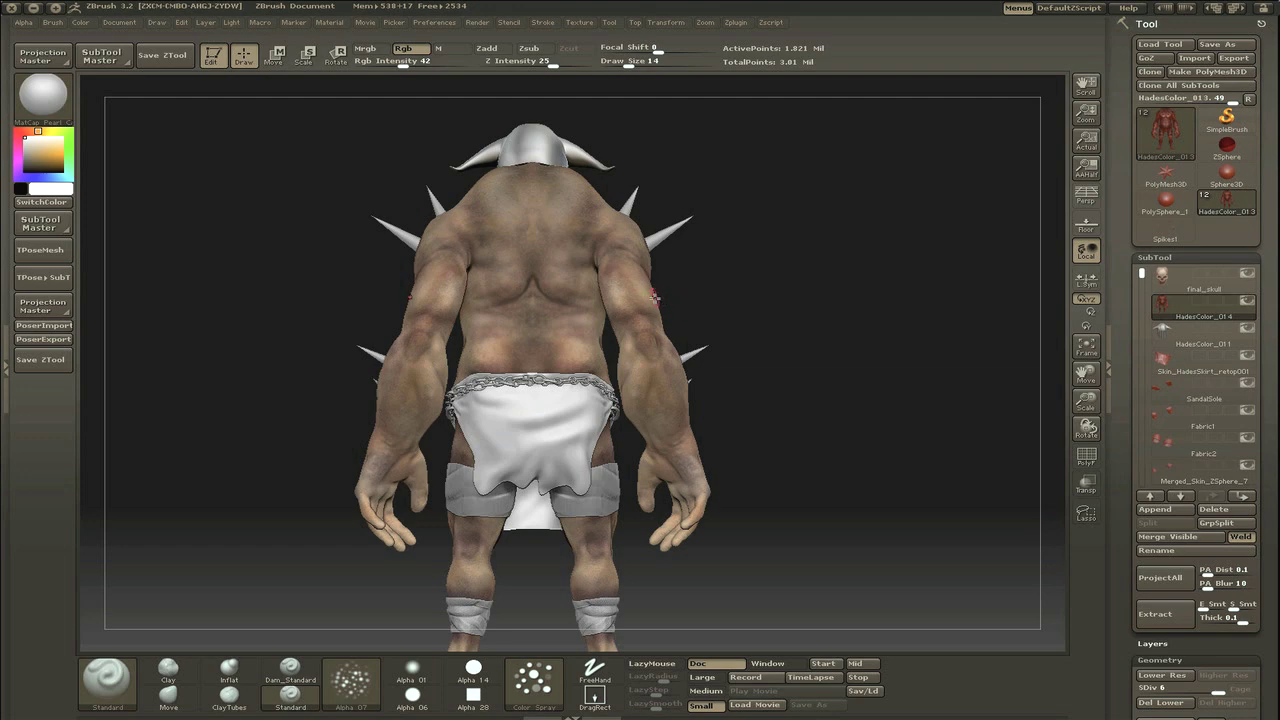
{"action": "left_click_drag", "start_coordinate": [740, 326], "coordinate": [753, 302]}
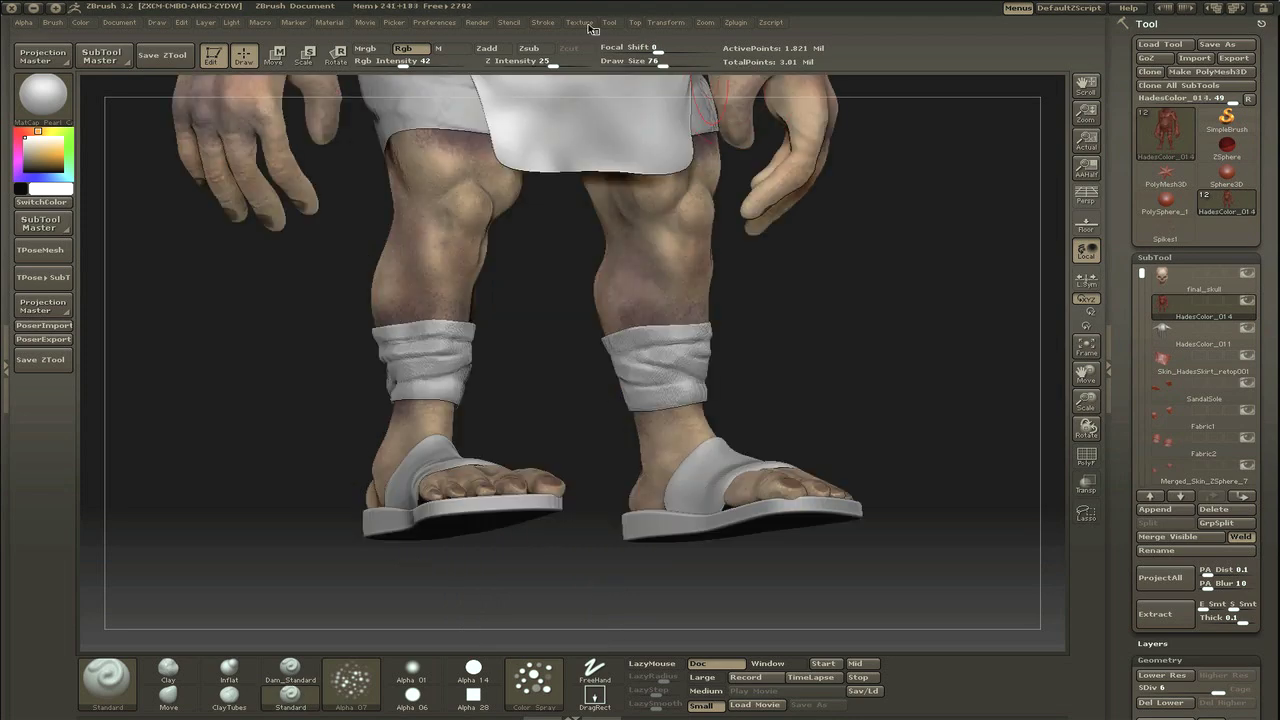
Step: Import two cloth jpg textures from the textures folder via Texture > Import
{"action": "left_click", "coordinate": [579, 22]}
{"action": "left_click", "coordinate": [608, 47]}
{"action": "scroll", "coordinate": [647, 246], "scroll_direction": "down", "scroll_amount": 3}
{"action": "scroll", "coordinate": [647, 246], "scroll_direction": "up", "scroll_amount": 3}
{"action": "left_click", "coordinate": [538, 194]}
{"action": "left_click", "coordinate": [650, 207]}
{"action": "left_click", "coordinate": [640, 220], "text": "shift"}
{"action": "left_click", "coordinate": [798, 370]}
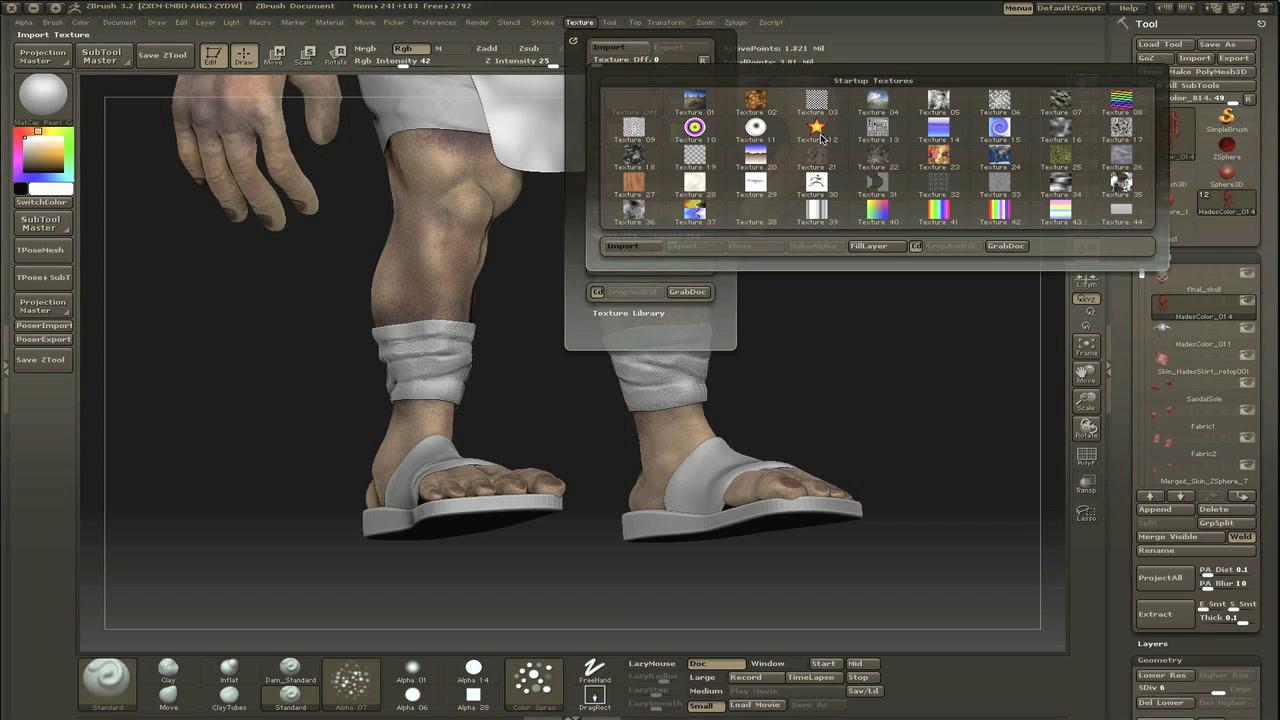
{"action": "left_click", "coordinate": [579, 22]}
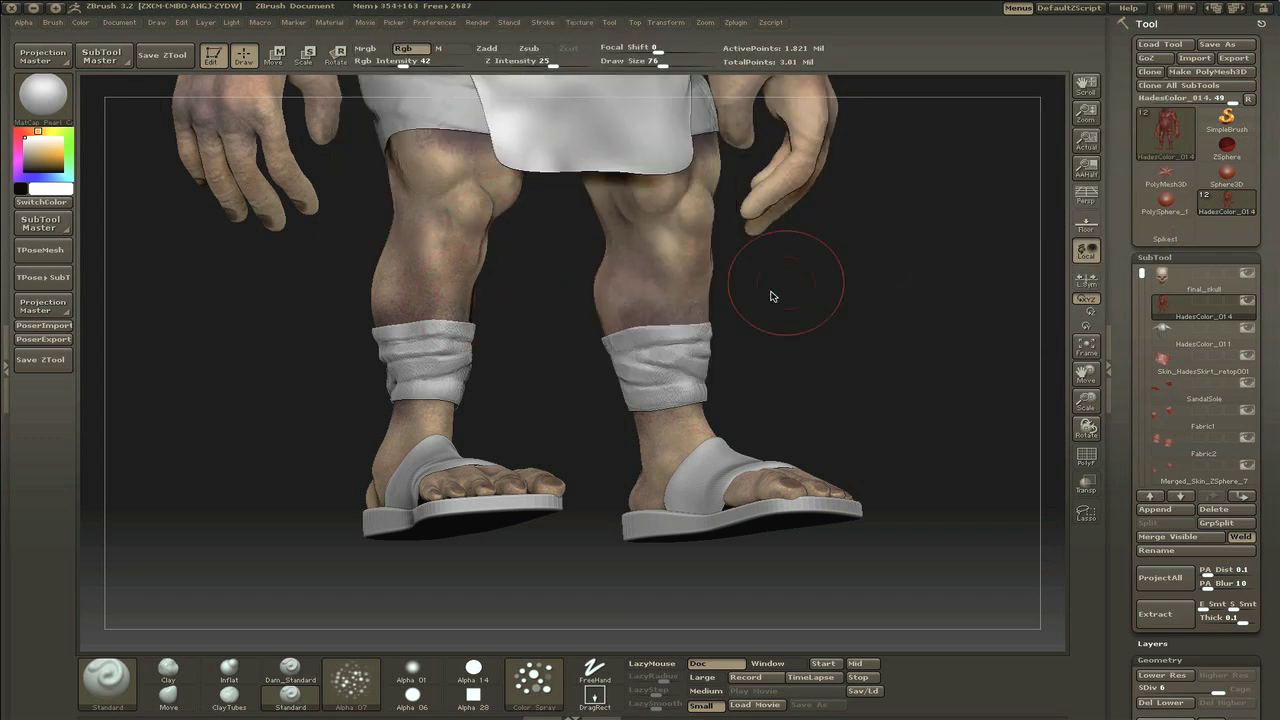
Step: Solo Fabric1 and fill the ankle bandages with the texture using DragRect and Alpha Off
{"action": "left_click", "coordinate": [708, 352], "text": "alt"}
{"action": "left_click_drag", "start_coordinate": [946, 391], "coordinate": [829, 328], "text": "alt"}
{"action": "left_click", "coordinate": [594, 695]}
{"action": "left_click", "coordinate": [350, 680]}
{"action": "left_click", "coordinate": [112, 457]}
{"action": "mouse_move", "coordinate": [530, 345]}
{"action": "left_mouse_down"}
{"action": "mouse_move", "coordinate": [549, 494]}
{"action": "mouse_move", "coordinate": [430, 100]}
{"action": "mouse_move", "coordinate": [529, 531]}
{"action": "mouse_move", "coordinate": [750, 425]}
{"action": "mouse_move", "coordinate": [586, 514]}
{"action": "mouse_move", "coordinate": [700, 380]}
{"action": "mouse_move", "coordinate": [640, 390]}
{"action": "mouse_move", "coordinate": [795, 426]}
{"action": "mouse_move", "coordinate": [823, 359]}
{"action": "left_mouse_up"}
{"action": "left_click", "coordinate": [466, 62]}
Step: Pick a different texture, refill the bandages, and lower Rgb Intensity to 17
{"action": "left_click", "coordinate": [579, 22]}
{"action": "left_click", "coordinate": [690, 180]}
{"action": "left_click_drag", "start_coordinate": [466, 62], "coordinate": [376, 62]}
{"action": "left_click_drag", "start_coordinate": [844, 429], "coordinate": [811, 366], "text": "alt"}
Step: Fit the bandages to the view and try a different texture for them
{"action": "key", "text": "f"}
{"action": "left_click_drag", "start_coordinate": [634, 443], "coordinate": [894, 254]}
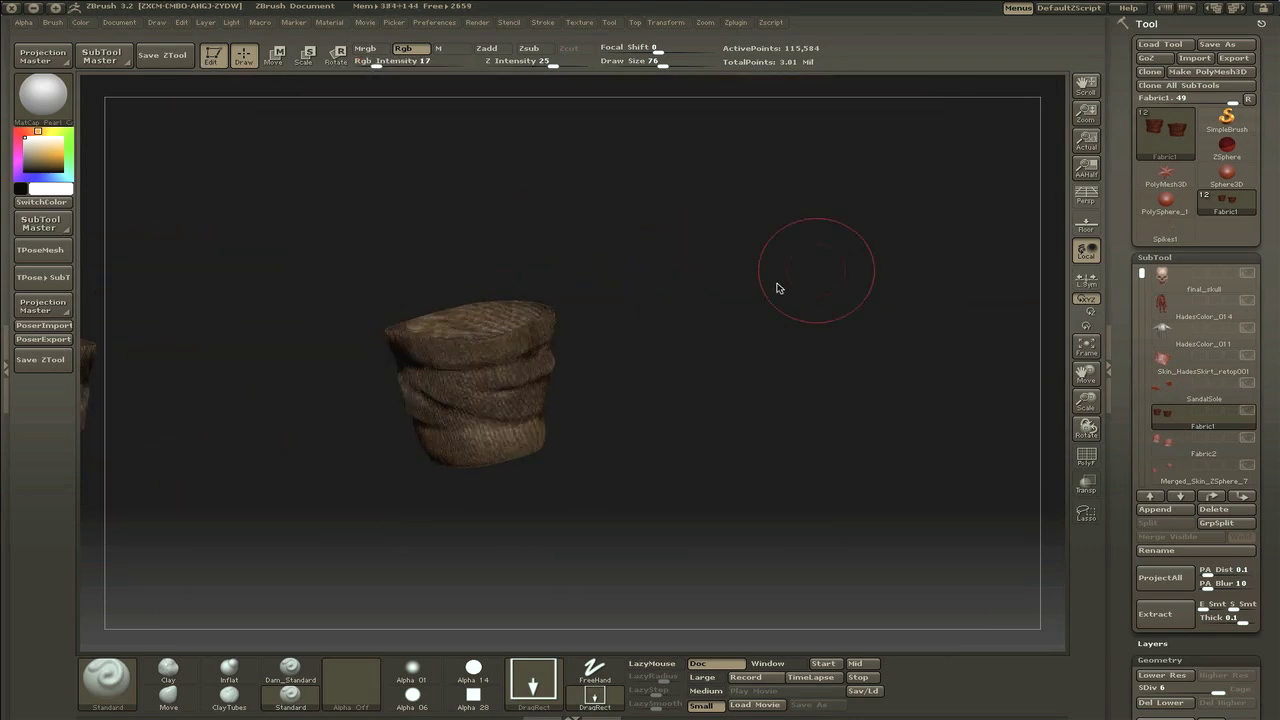
{"action": "left_click", "coordinate": [579, 22]}
{"action": "left_click_drag", "start_coordinate": [650, 304], "coordinate": [670, 480]}
{"action": "left_click", "coordinate": [580, 22]}
{"action": "left_click", "coordinate": [620, 90]}
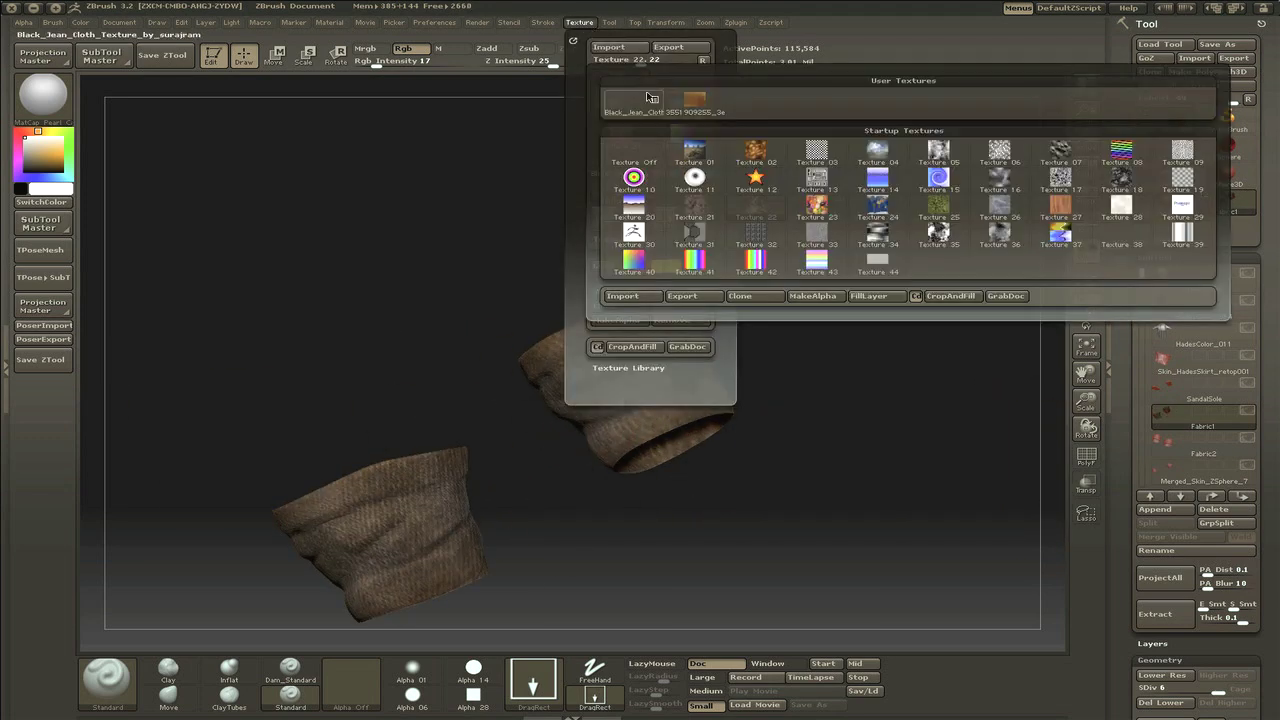
{"action": "left_click", "coordinate": [953, 154]}
{"action": "left_click_drag", "start_coordinate": [841, 443], "coordinate": [772, 234]}
Step: Choose Texture 04 for the bandages and lower the colour intensity to 6
{"action": "left_click", "coordinate": [579, 22]}
{"action": "left_click", "coordinate": [620, 88]}
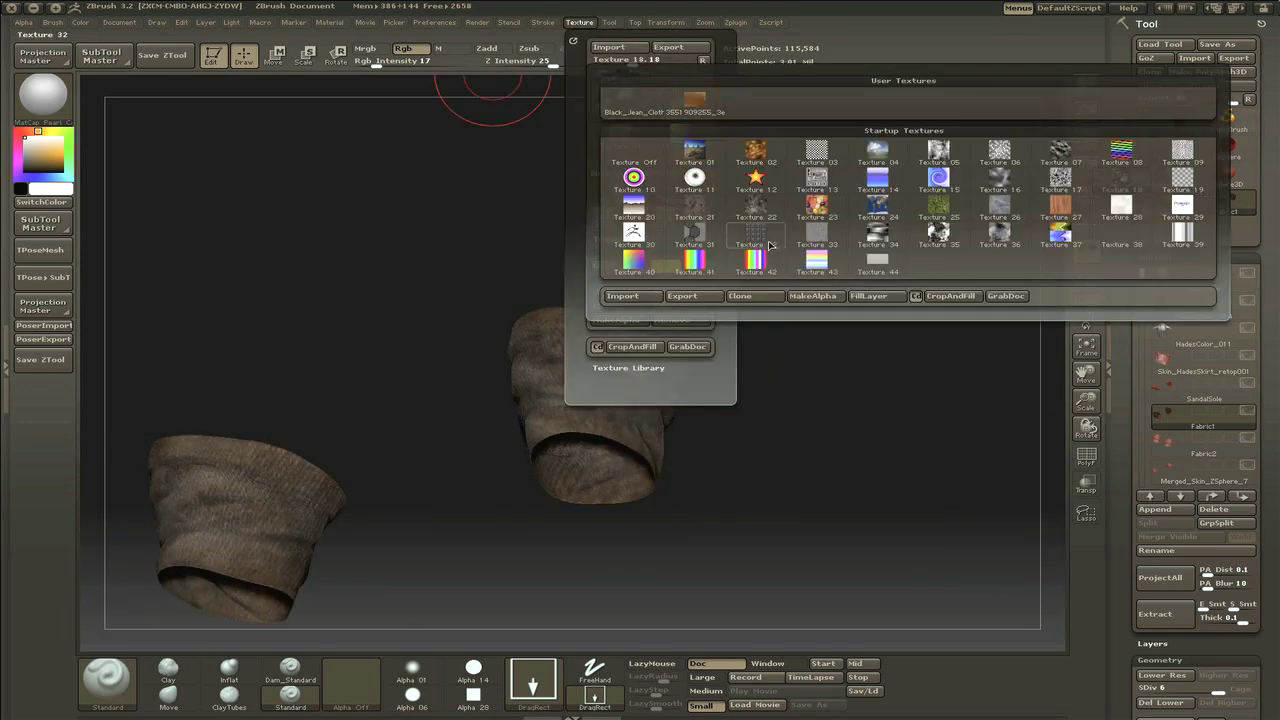
{"action": "left_click", "coordinate": [877, 150]}
{"action": "left_click_drag", "start_coordinate": [654, 591], "coordinate": [800, 290]}
{"action": "left_click_drag", "start_coordinate": [375, 61], "coordinate": [362, 61]}
{"action": "left_click_drag", "start_coordinate": [491, 443], "coordinate": [587, 155]}
{"action": "left_click", "coordinate": [579, 22]}
{"action": "left_click", "coordinate": [620, 88]}
{"action": "left_click_drag", "start_coordinate": [594, 369], "coordinate": [1029, 314]}
Step: Check the full character, re-solo Fabric1, and set a Freehand stroke with Alpha 07
{"action": "left_click", "coordinate": [1247, 410], "text": "shift"}
{"action": "left_click_drag", "start_coordinate": [882, 390], "coordinate": [1057, 400], "text": "alt"}
{"action": "left_click", "coordinate": [1247, 410], "text": "shift"}
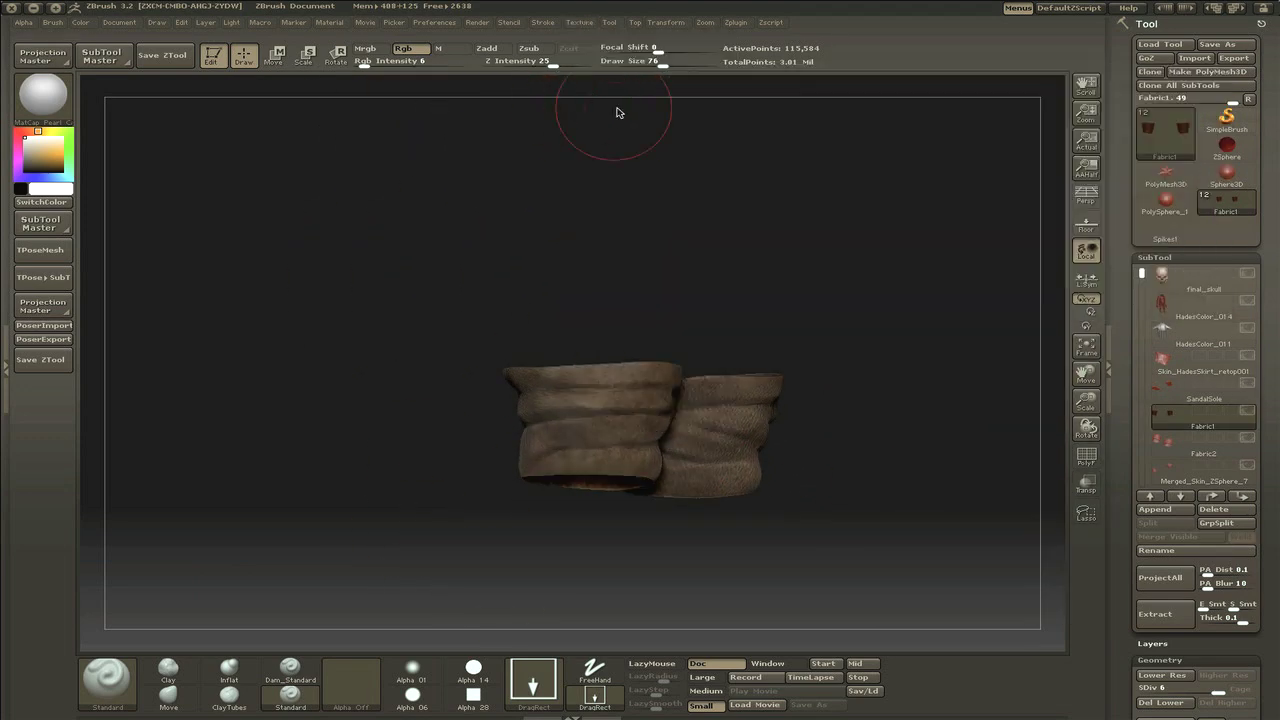
{"action": "left_click", "coordinate": [594, 670]}
{"action": "left_click", "coordinate": [372, 692]}
{"action": "left_click", "coordinate": [471, 471]}
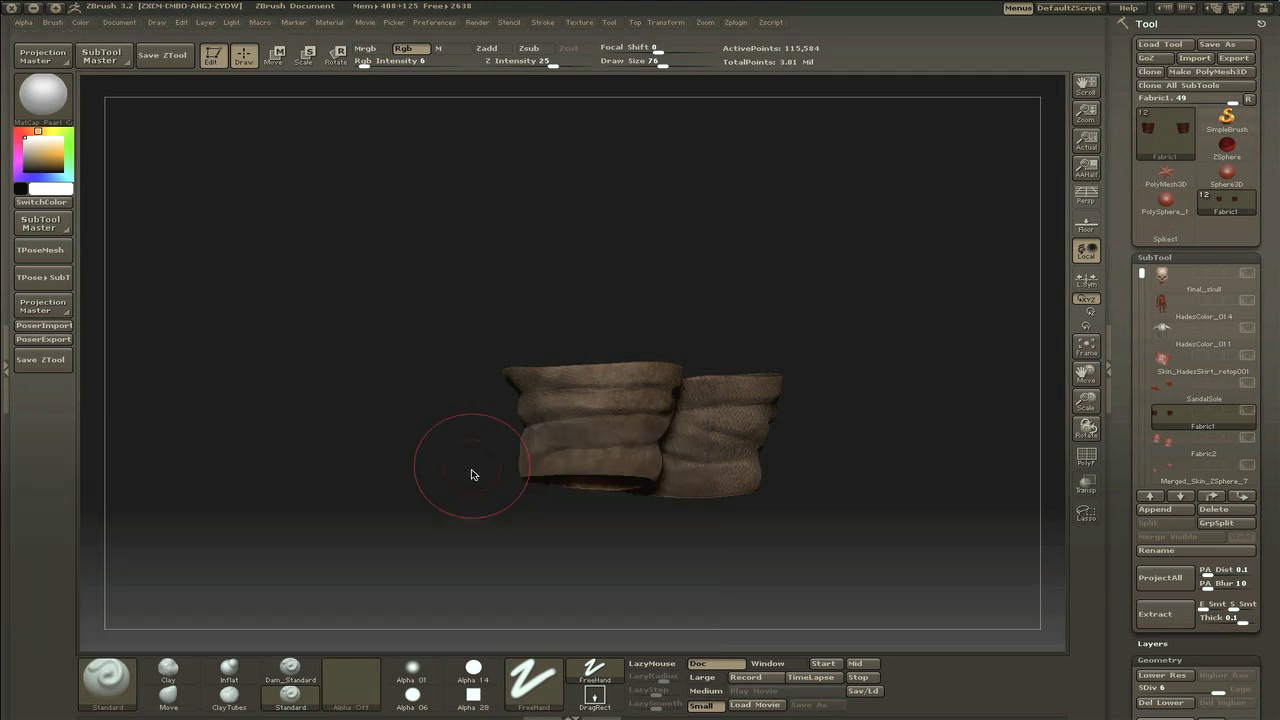
{"action": "key", "text": "s"}
{"action": "left_click_drag", "start_coordinate": [618, 421], "coordinate": [689, 362], "text": "alt"}
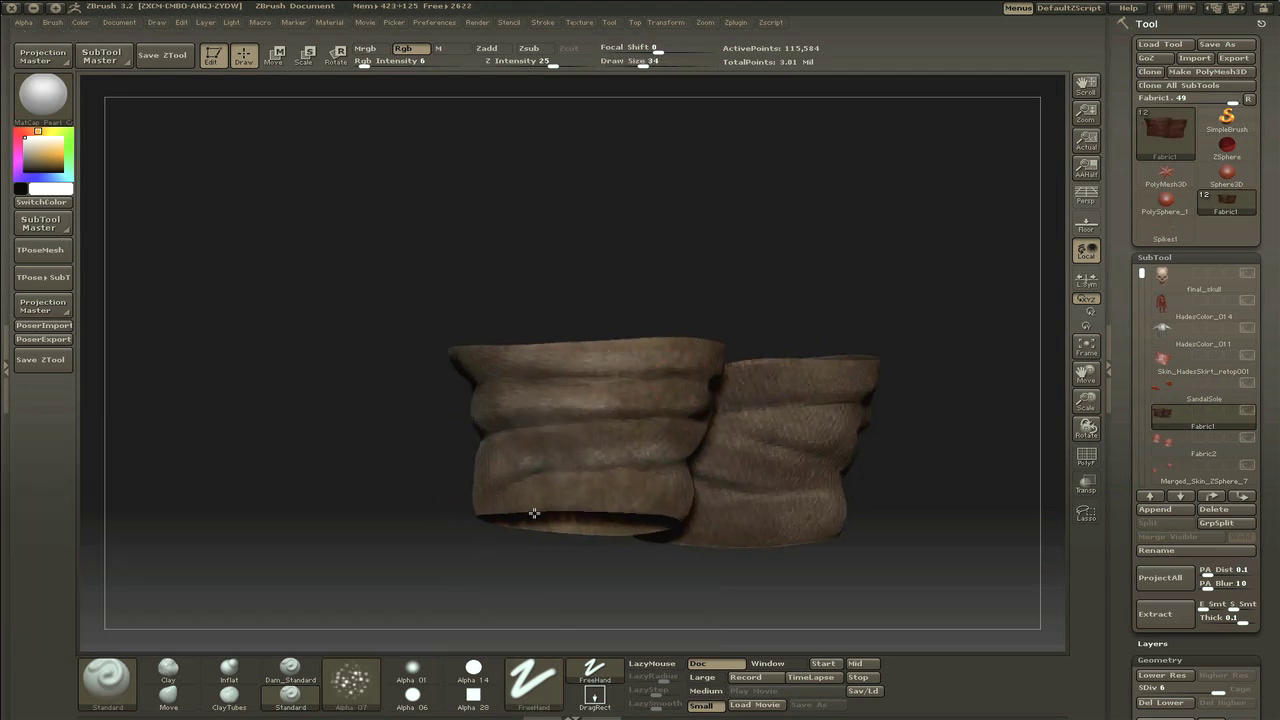
{"action": "left_click_drag", "start_coordinate": [834, 530], "coordinate": [746, 443]}
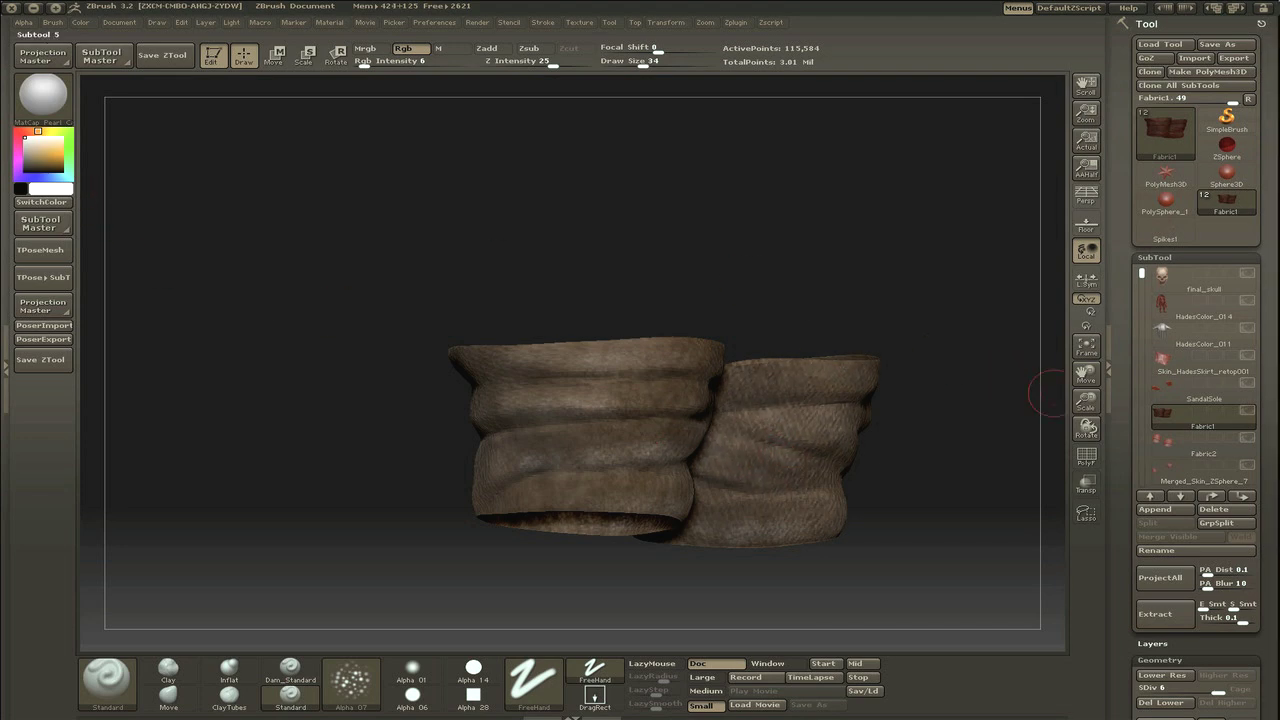
Step: Pick a dark red-brown paint colour and bring back the whole character in front view
{"action": "left_click", "coordinate": [24, 130]}
{"action": "left_click", "coordinate": [55, 162]}
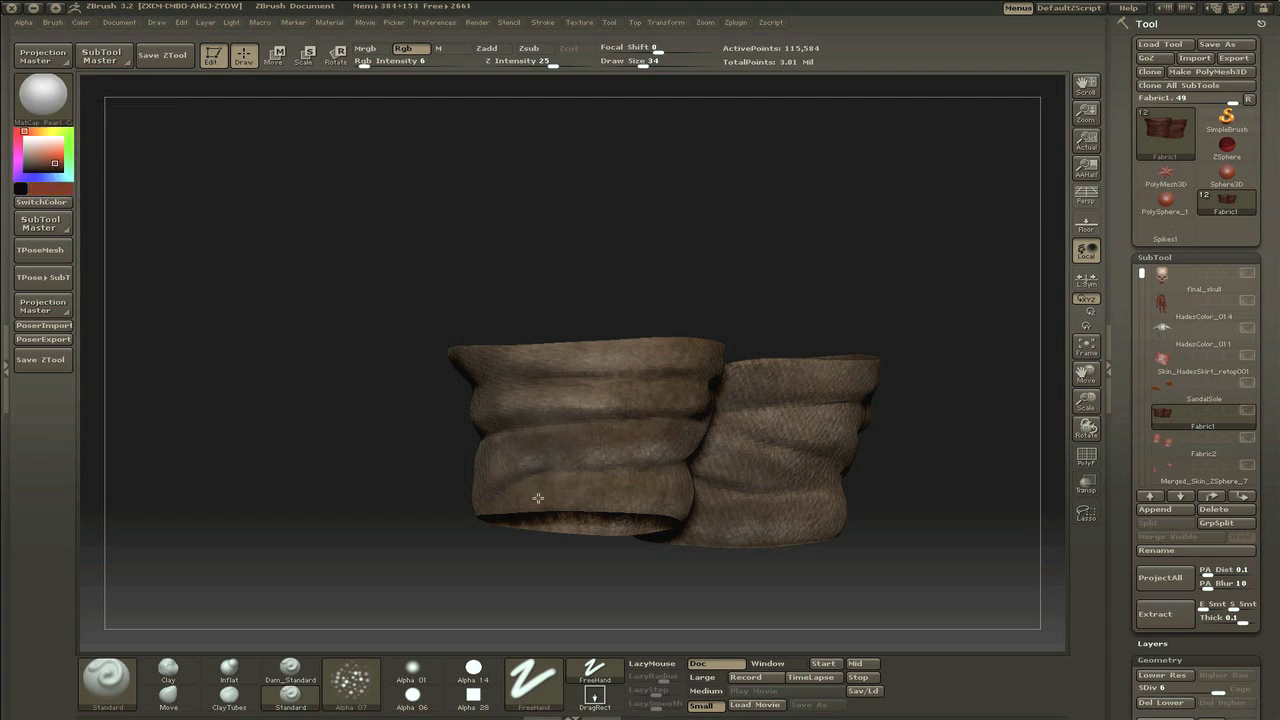
{"action": "left_click_drag", "start_coordinate": [764, 529], "coordinate": [763, 385]}
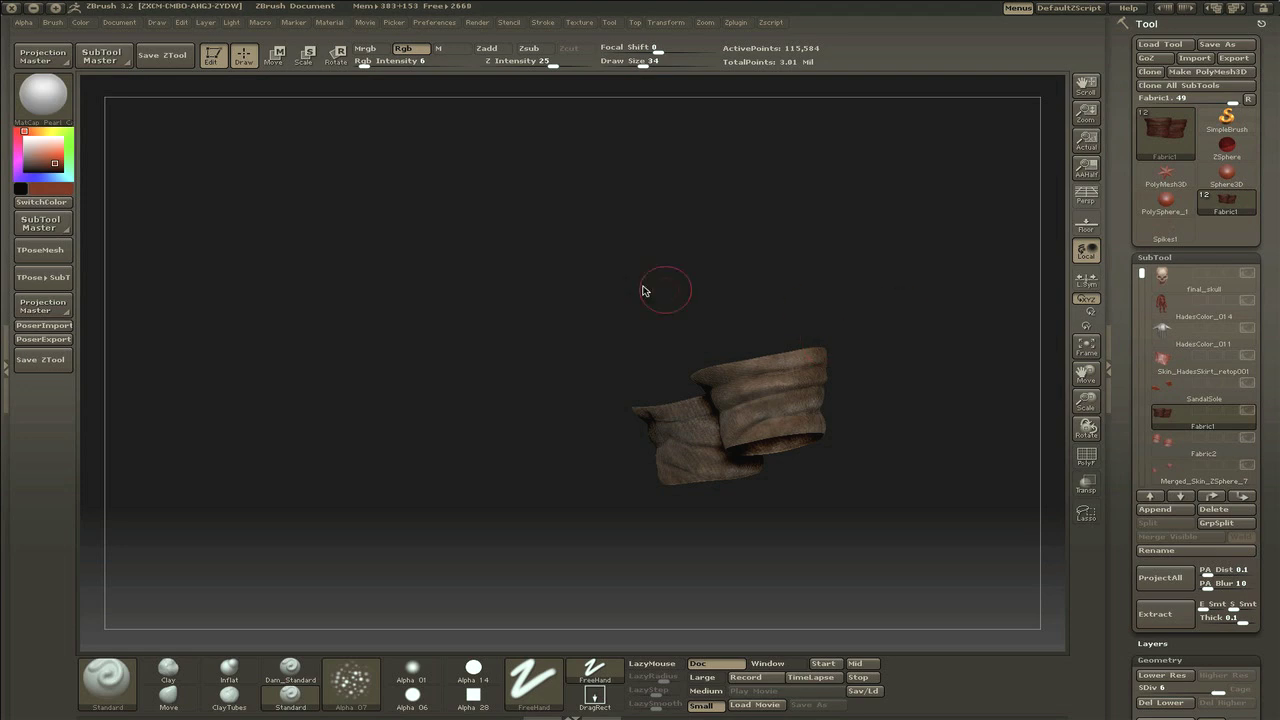
{"action": "left_click_drag", "start_coordinate": [386, 229], "coordinate": [703, 399]}
{"action": "left_click_drag", "start_coordinate": [816, 416], "coordinate": [700, 330]}
{"action": "left_click", "coordinate": [1197, 420]}
{"action": "left_click_drag", "start_coordinate": [1045, 390], "coordinate": [570, 340]}
Step: Solo the Fabric2 wraps, set colour intensity to 100, and apply the woven cloth texture
{"action": "left_click", "coordinate": [1175, 432]}
{"action": "type", "text": "f"}
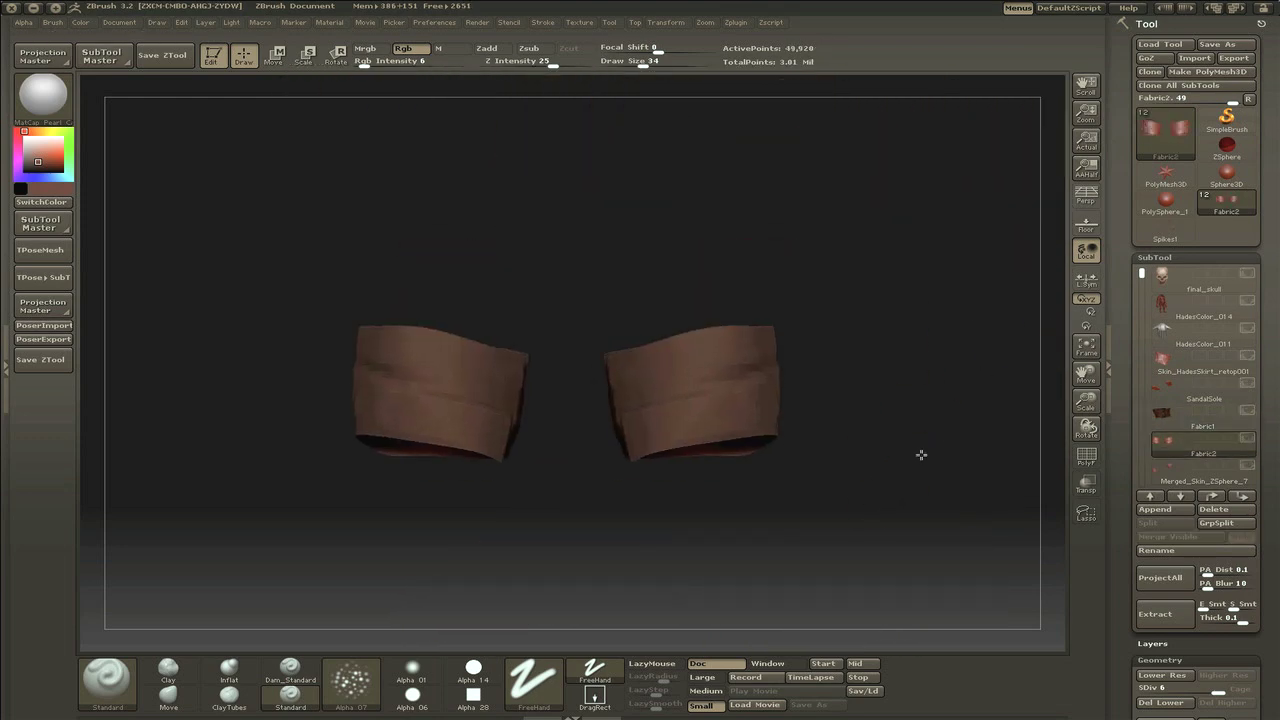
{"action": "type", "text": "i100"}
{"action": "key", "text": "Return"}
{"action": "left_click", "coordinate": [579, 22]}
{"action": "left_click", "coordinate": [667, 165]}
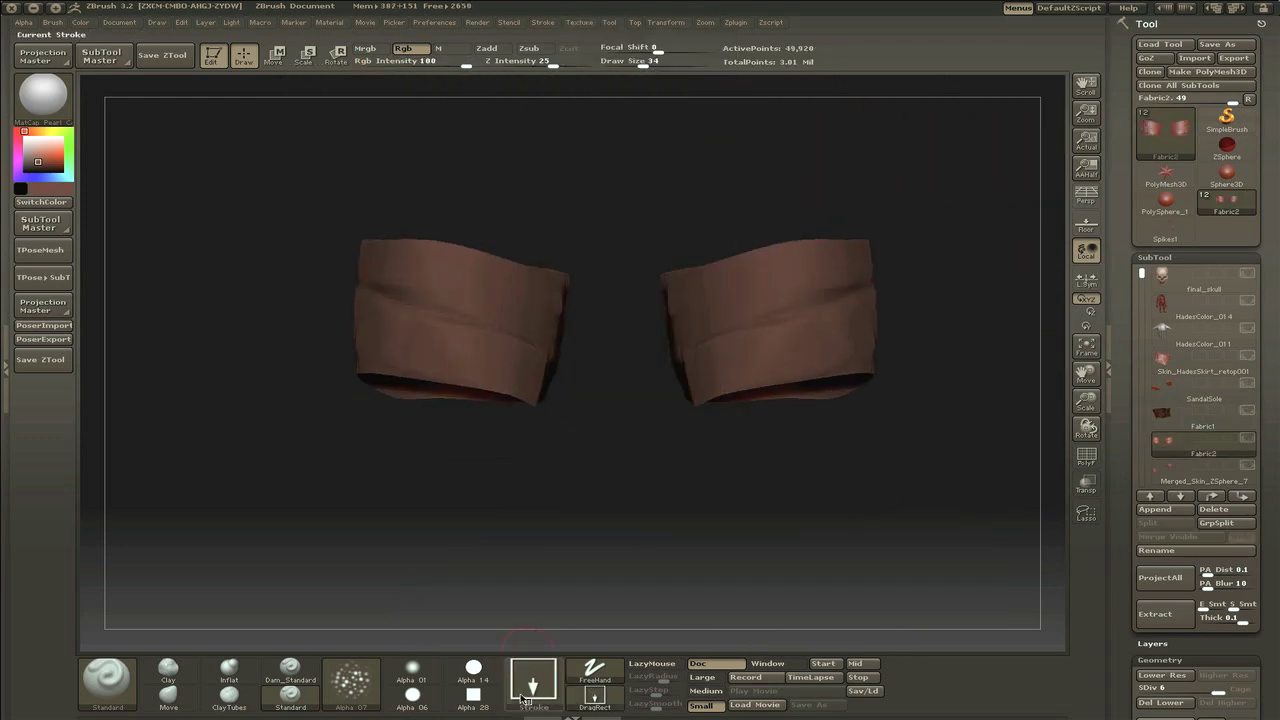
{"action": "left_click_drag", "start_coordinate": [736, 344], "coordinate": [663, 429]}
{"action": "left_click_drag", "start_coordinate": [380, 423], "coordinate": [603, 300]}
Step: Switch the wraps to a different cloth texture and inspect it from several angles
{"action": "left_click", "coordinate": [579, 22]}
{"action": "left_click", "coordinate": [630, 110]}
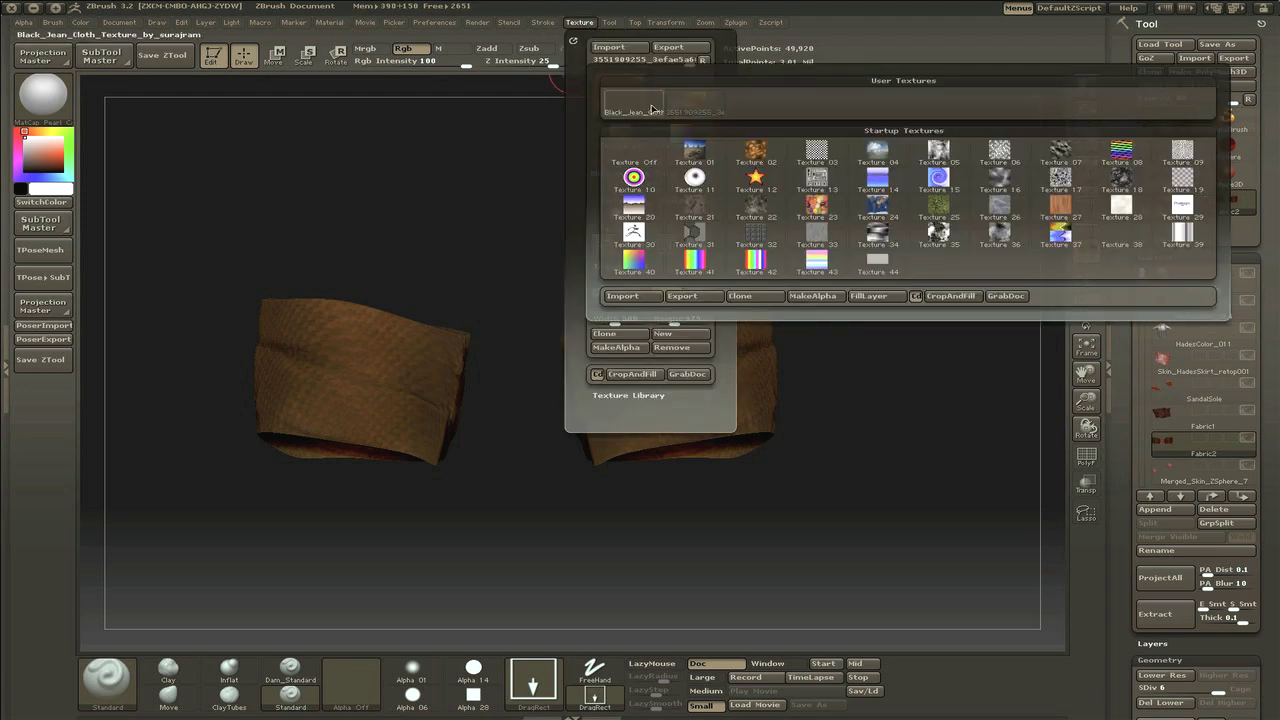
{"action": "left_click", "coordinate": [700, 200]}
{"action": "left_click_drag", "start_coordinate": [466, 64], "coordinate": [372, 64]}
{"action": "left_click_drag", "start_coordinate": [560, 390], "coordinate": [847, 428]}
{"action": "left_click_drag", "start_coordinate": [868, 545], "coordinate": [528, 80]}
{"action": "left_click", "coordinate": [579, 22]}
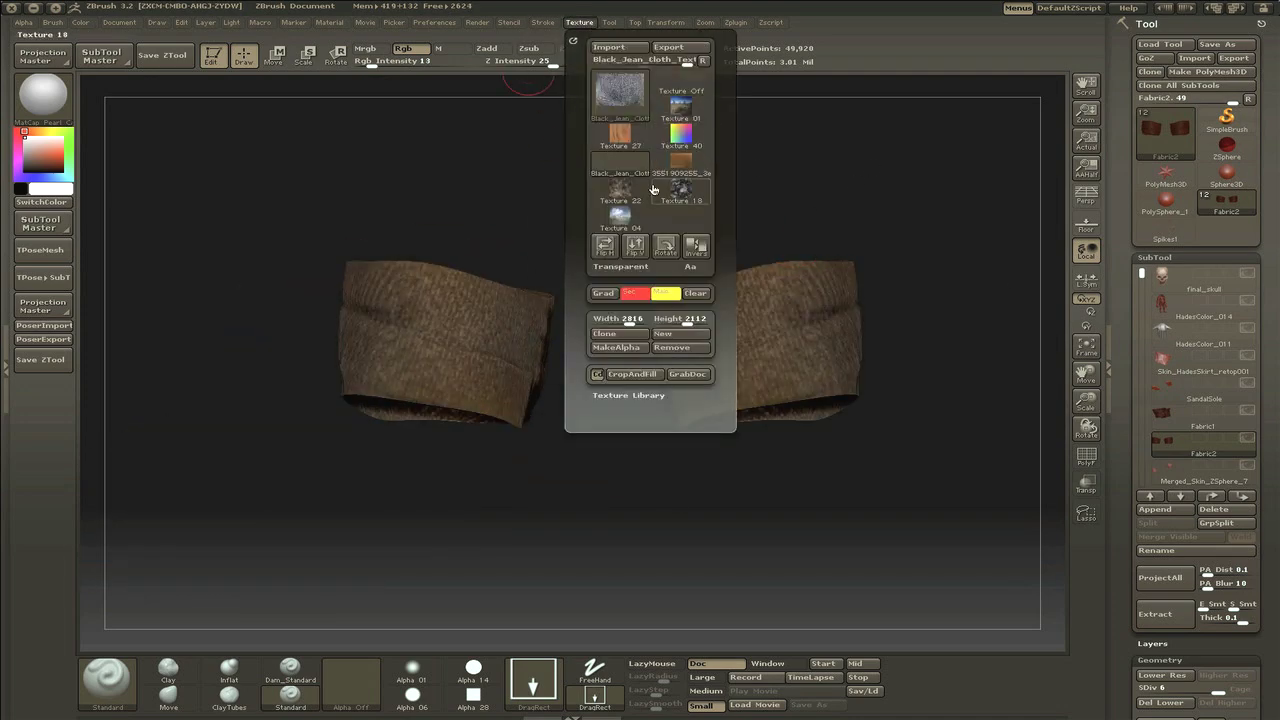
{"action": "left_click_drag", "start_coordinate": [757, 503], "coordinate": [293, 176]}
{"action": "left_click", "coordinate": [579, 22]}
{"action": "left_click", "coordinate": [579, 22]}
{"action": "left_click_drag", "start_coordinate": [977, 460], "coordinate": [842, 625]}
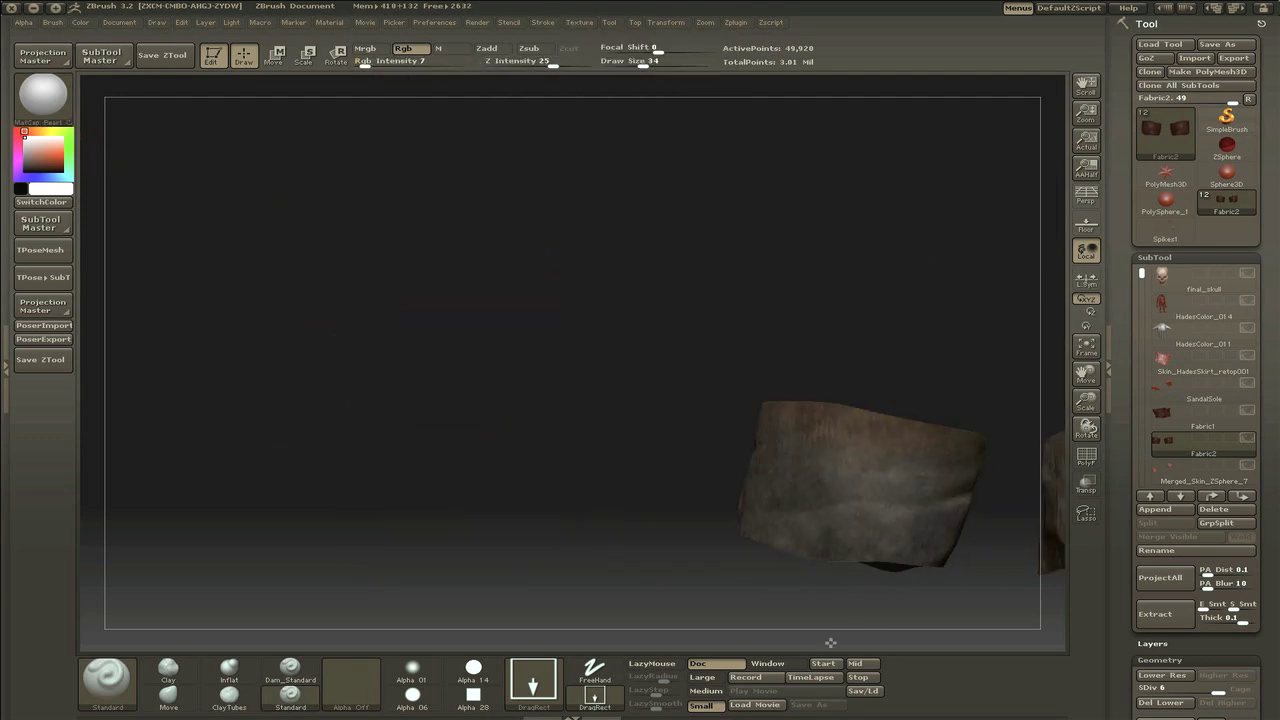
{"action": "left_click_drag", "start_coordinate": [557, 391], "coordinate": [579, 40]}
Step: Browse the texture collection again and show Fabric1 alongside Fabric2
{"action": "left_click", "coordinate": [579, 22]}
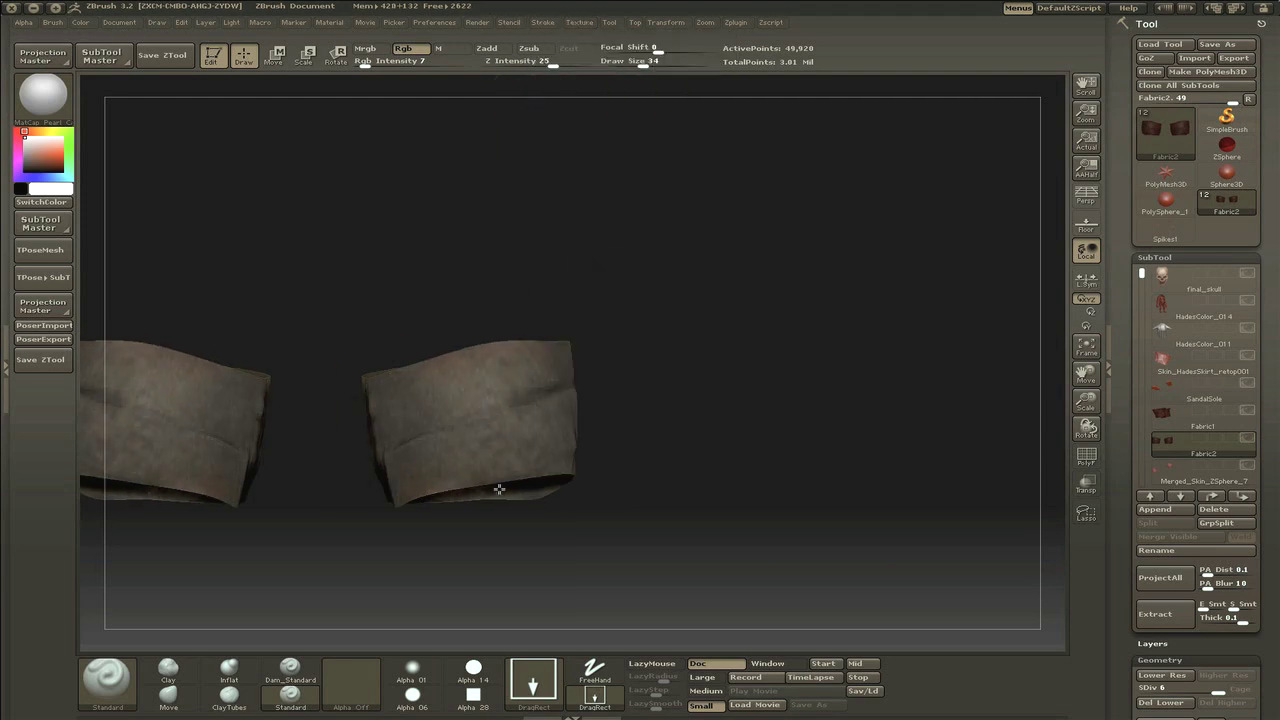
{"action": "left_click", "coordinate": [585, 23]}
{"action": "left_click_drag", "start_coordinate": [655, 404], "coordinate": [700, 200]}
{"action": "left_click", "coordinate": [583, 20]}
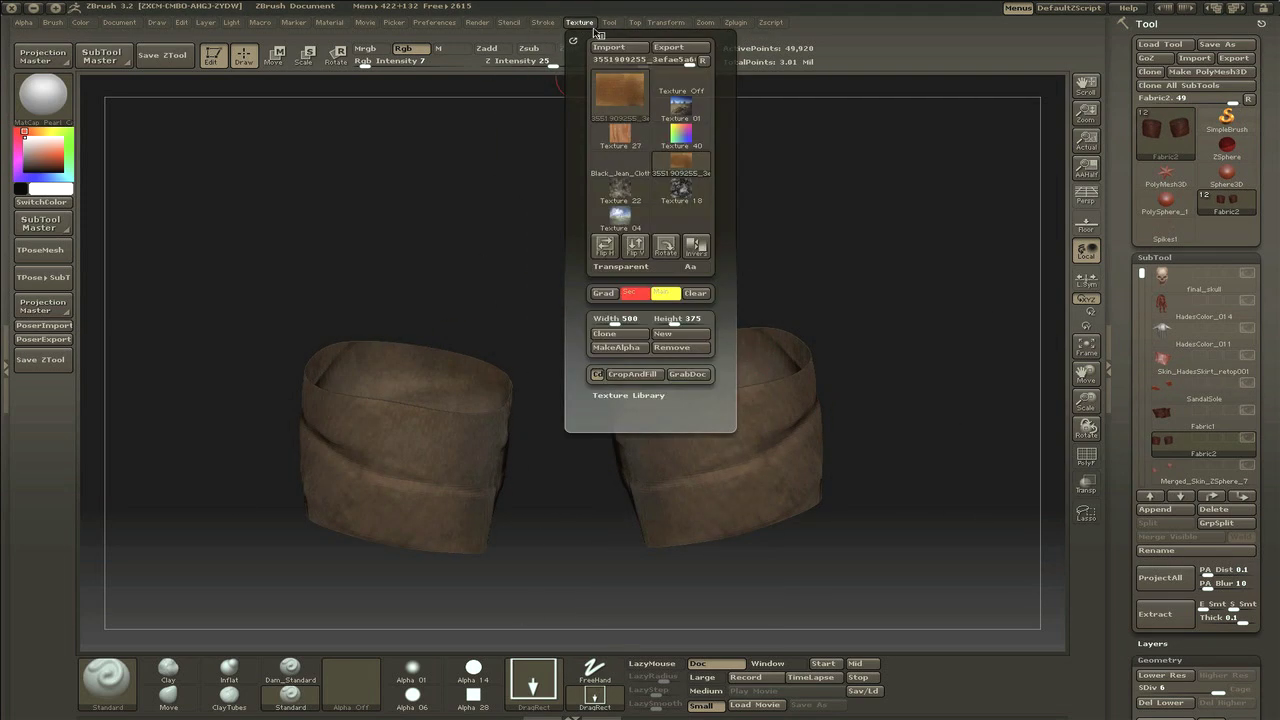
{"action": "left_click", "coordinate": [612, 100]}
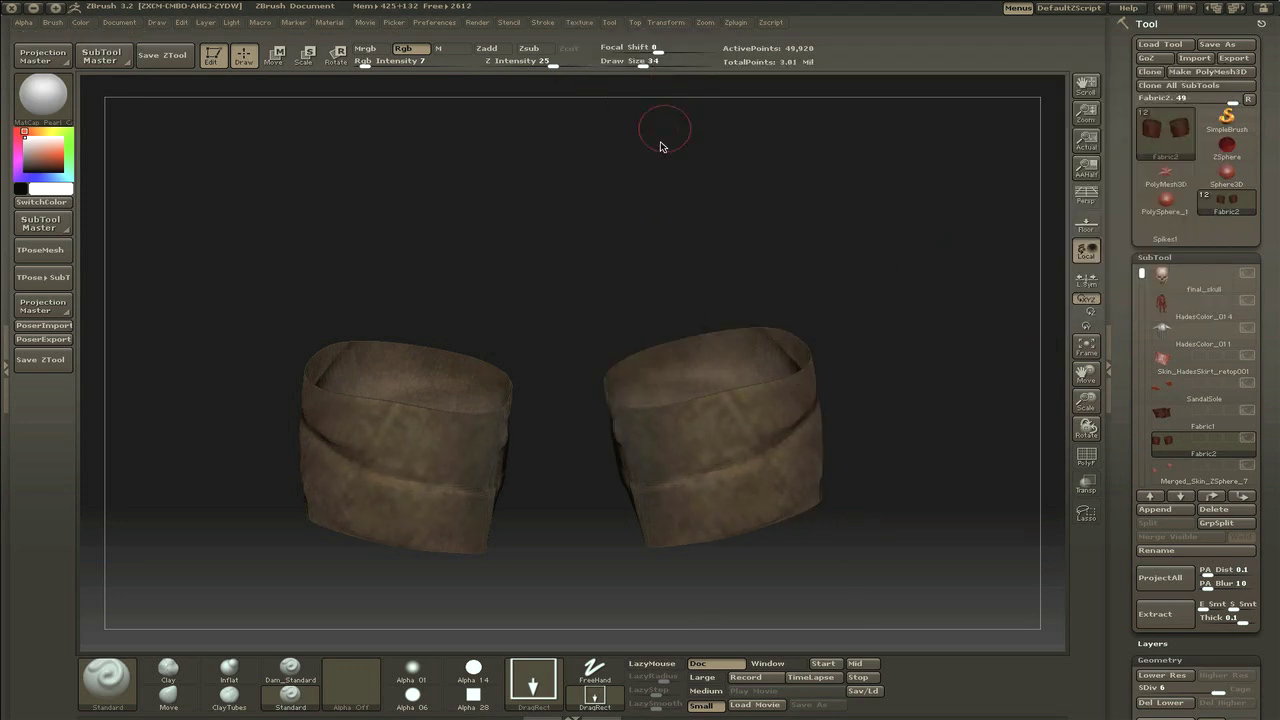
{"action": "left_click", "coordinate": [580, 22]}
{"action": "left_click_drag", "start_coordinate": [765, 480], "coordinate": [980, 480]}
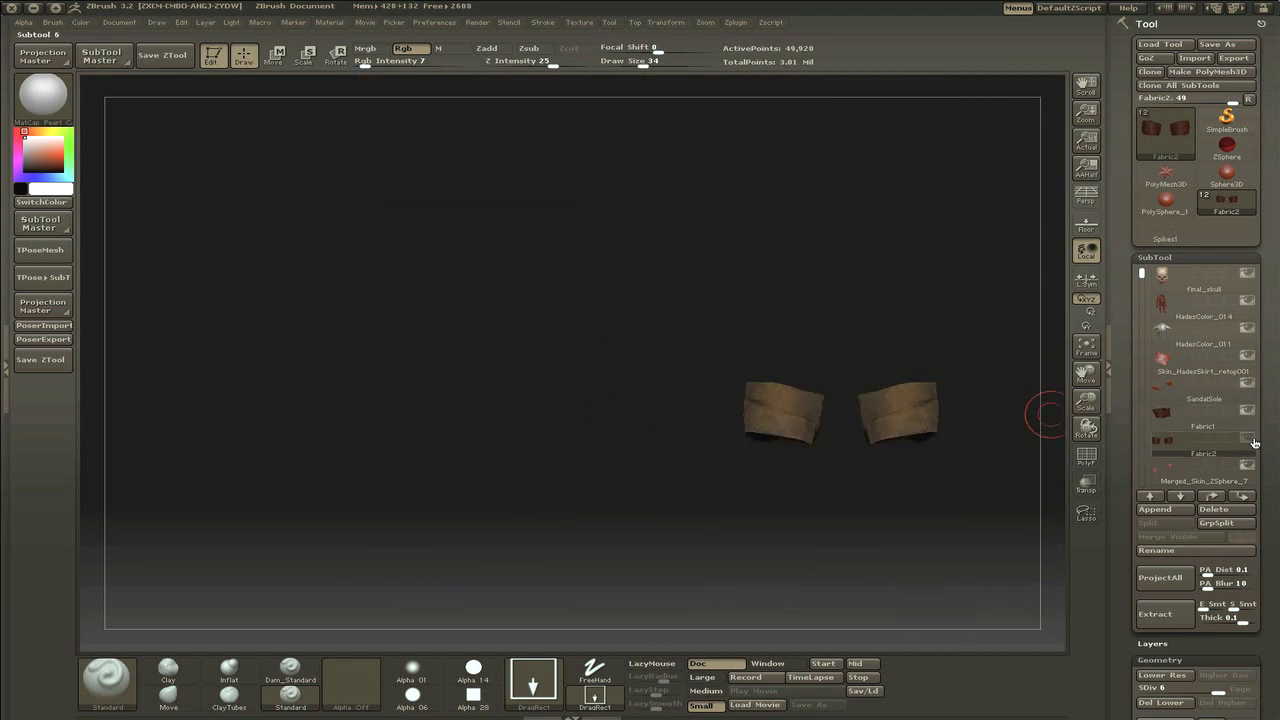
{"action": "left_click", "coordinate": [1254, 410]}
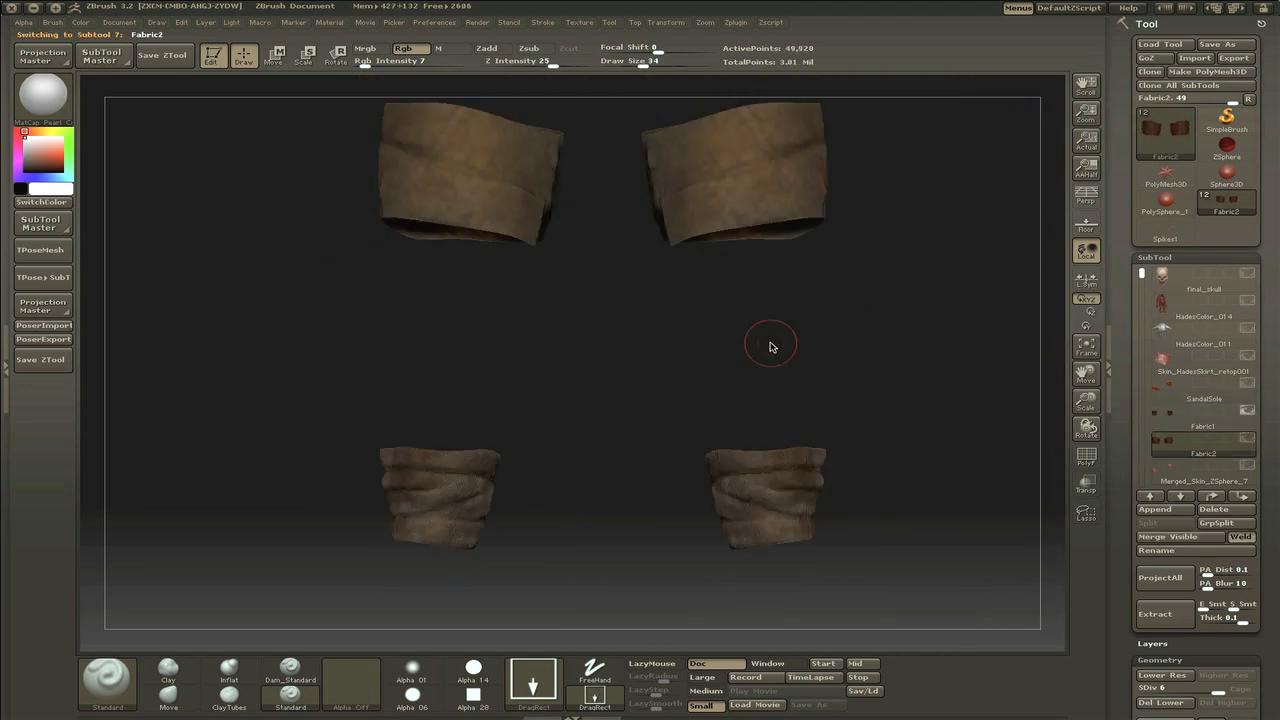
Step: Frame both wrap pairs, raise colour intensity to 100, and choose Texture 22
{"action": "left_click_drag", "start_coordinate": [771, 346], "coordinate": [783, 419], "text": "alt"}
{"action": "left_click_drag", "start_coordinate": [605, 416], "coordinate": [760, 453], "text": "alt"}
{"action": "left_click_drag", "start_coordinate": [390, 61], "coordinate": [466, 61]}
{"action": "left_click_drag", "start_coordinate": [731, 362], "coordinate": [629, 191]}
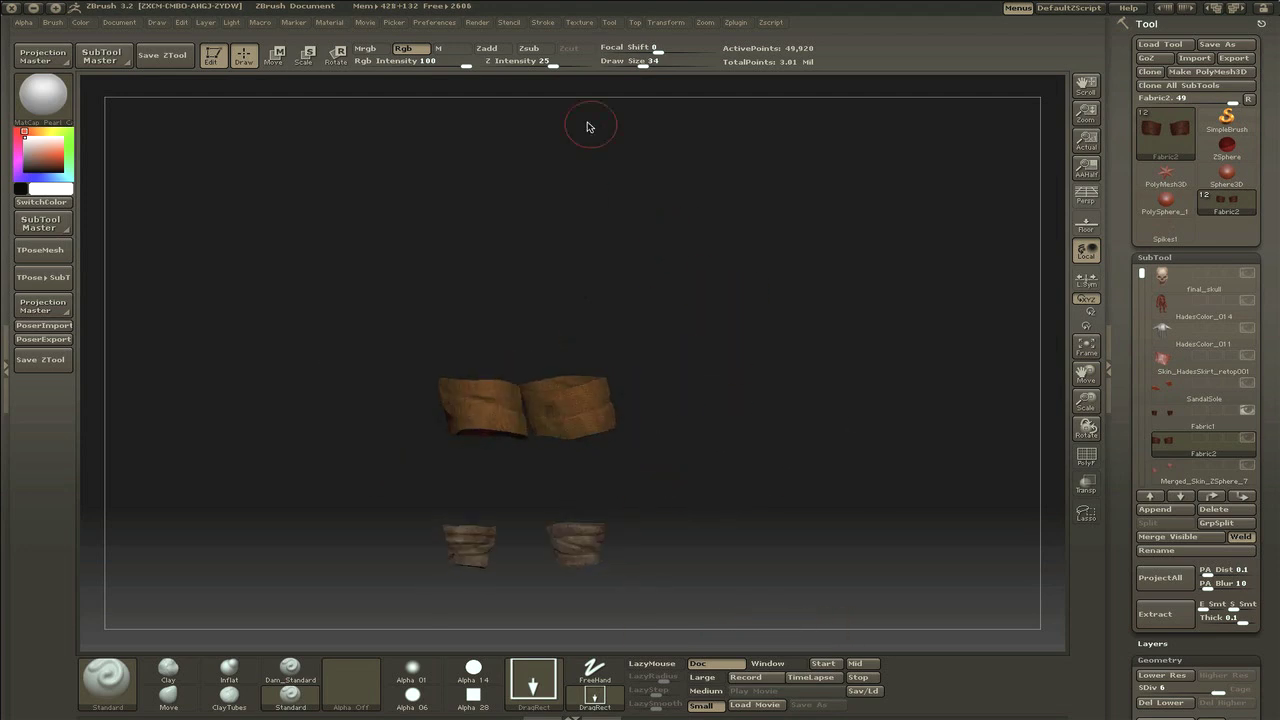
{"action": "left_click", "coordinate": [579, 22]}
{"action": "left_click", "coordinate": [621, 187]}
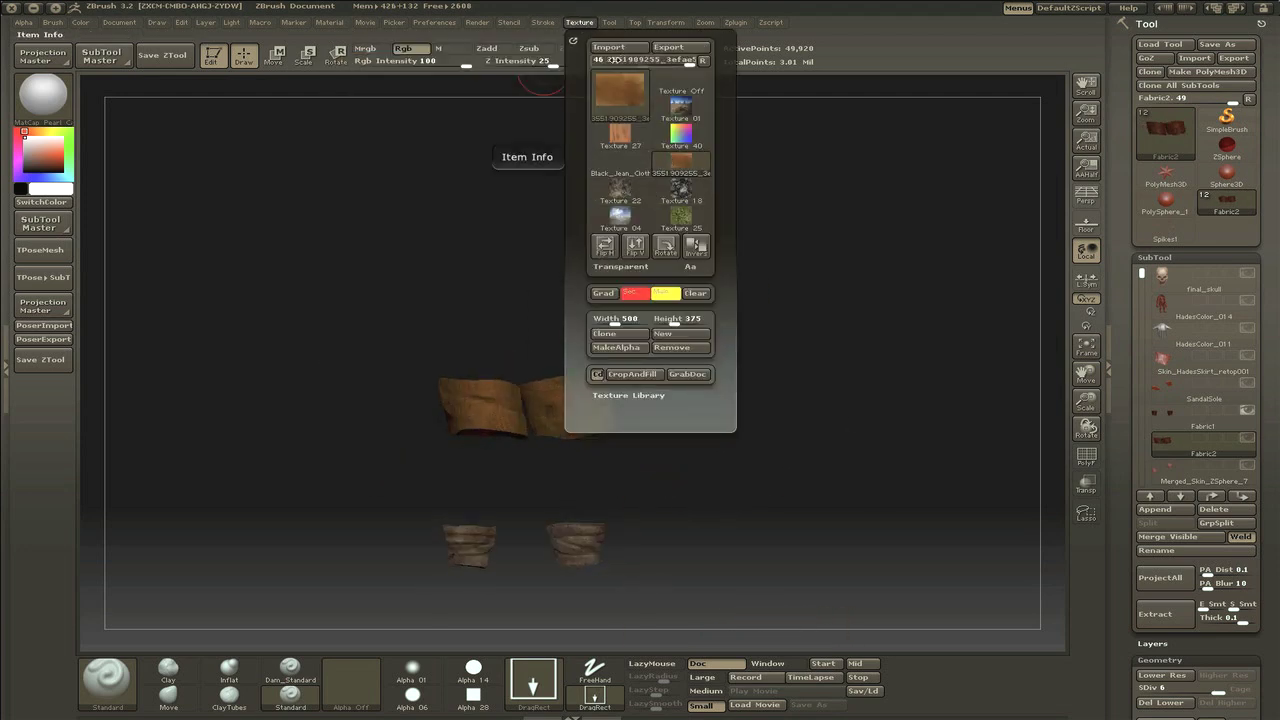
{"action": "left_click_drag", "start_coordinate": [470, 418], "coordinate": [690, 290]}
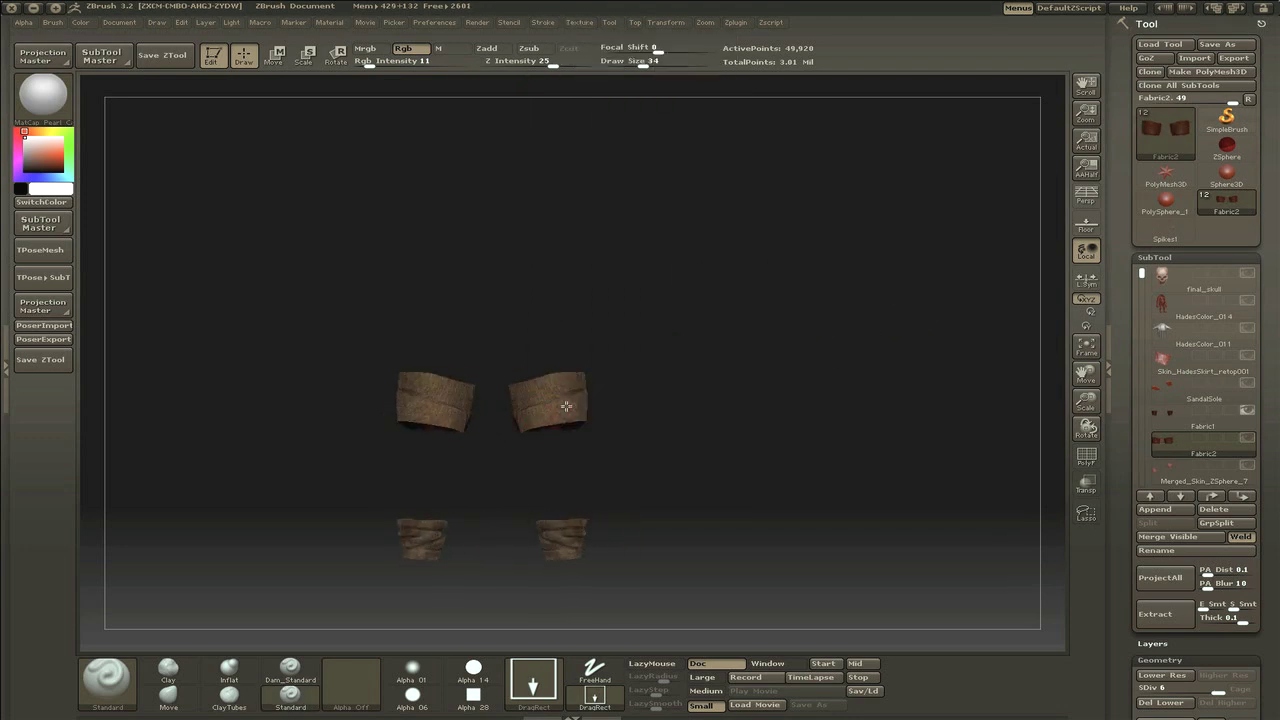
{"action": "left_click_drag", "start_coordinate": [594, 402], "coordinate": [709, 258]}
Step: Reselect Texture 22 from the full texture collection and zoom in on the fabric
{"action": "left_click", "coordinate": [578, 22]}
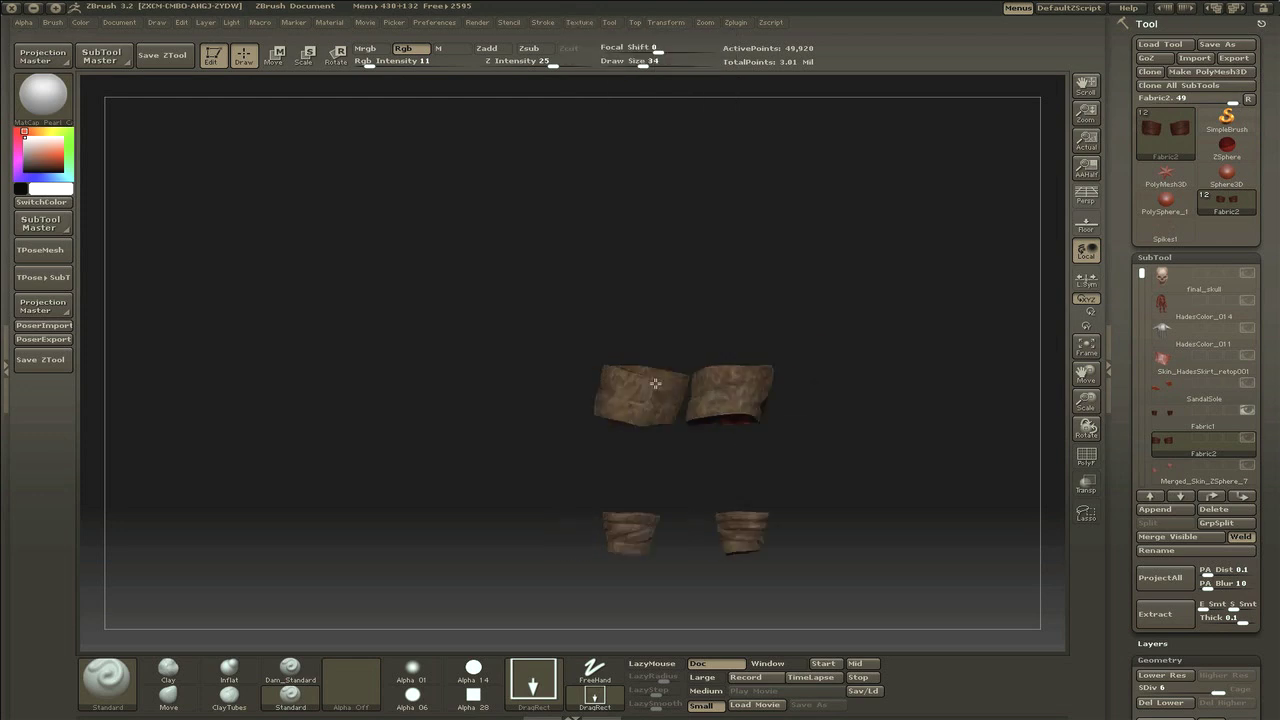
{"action": "left_click", "coordinate": [578, 22]}
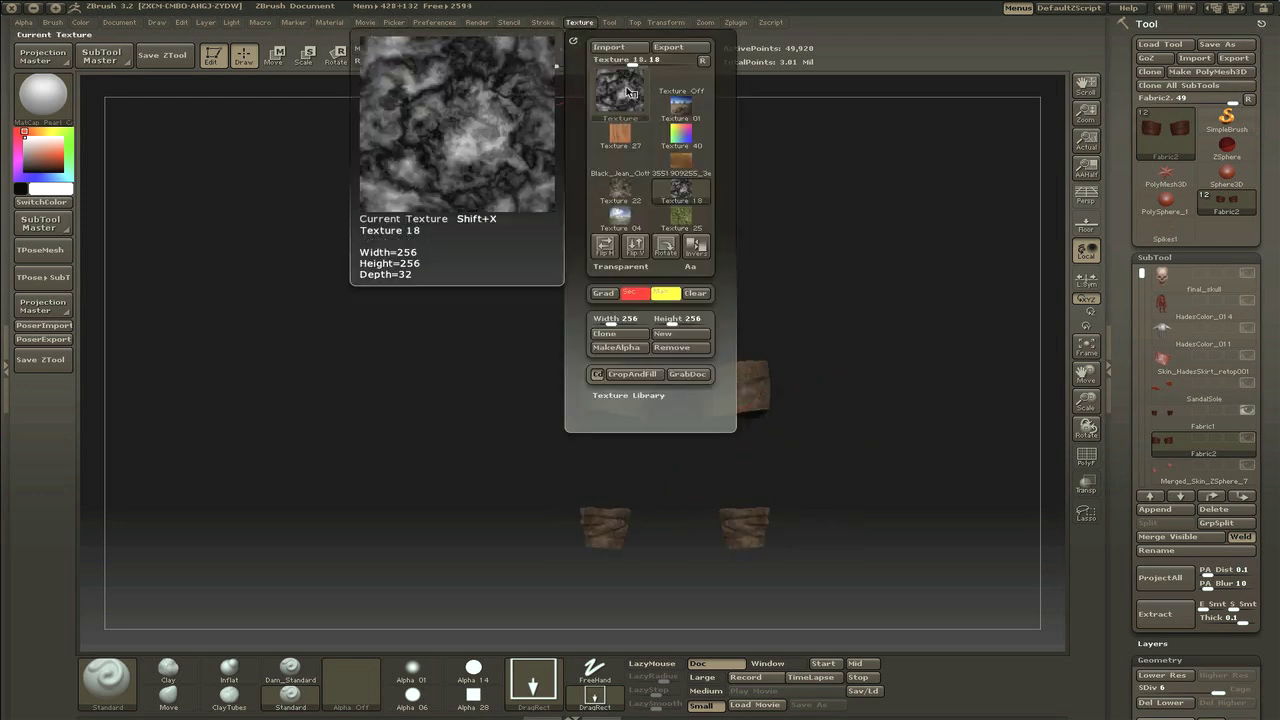
{"action": "left_click", "coordinate": [633, 93]}
{"action": "left_click", "coordinate": [733, 209]}
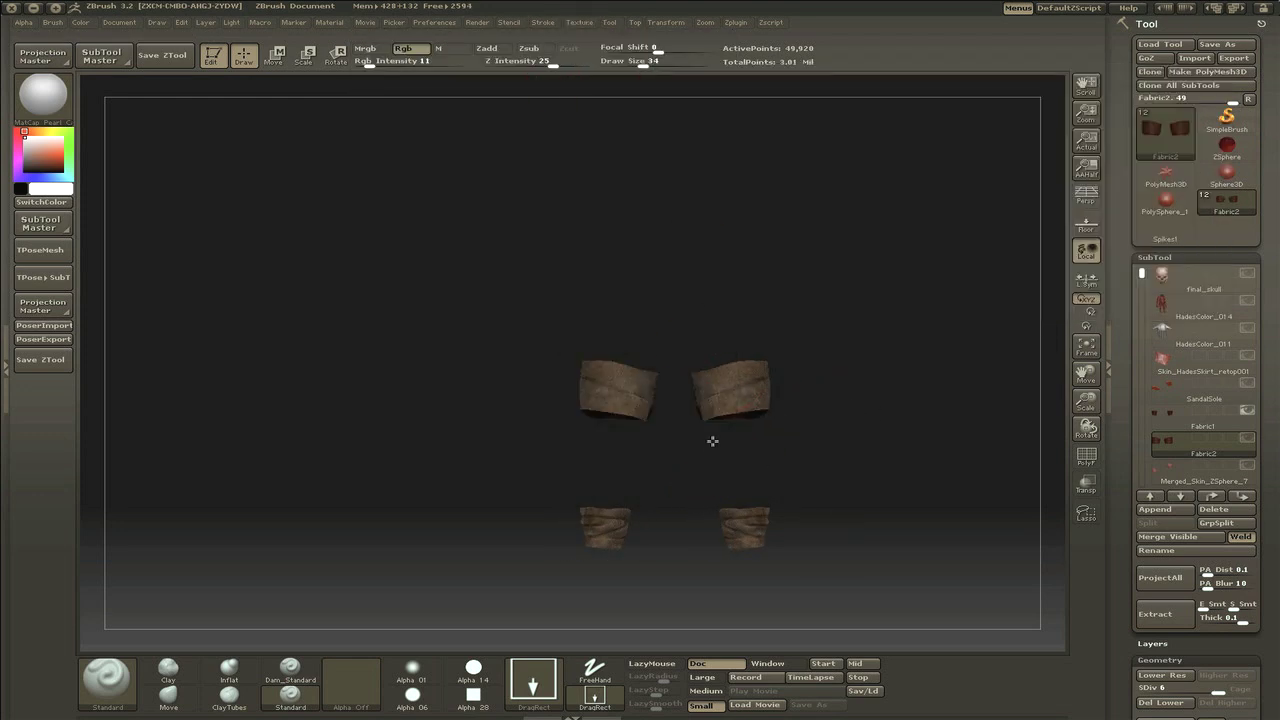
{"action": "left_click_drag", "start_coordinate": [826, 206], "coordinate": [724, 317], "text": "alt"}
Step: Try the Dam_Standard crease brush on the wraps, then return to the Standard brush
{"action": "key", "text": "b"}
{"action": "key", "text": "d"}
{"action": "key", "text": "s"}
{"action": "left_click_drag", "start_coordinate": [820, 318], "coordinate": [674, 310]}
{"action": "mouse_move", "coordinate": [494, 400]}
{"action": "left_mouse_down"}
{"action": "mouse_move", "coordinate": [704, 346]}
{"action": "mouse_move", "coordinate": [706, 286]}
{"action": "mouse_move", "coordinate": [480, 383]}
{"action": "mouse_move", "coordinate": [761, 304]}
{"action": "mouse_move", "coordinate": [582, 370]}
{"action": "mouse_move", "coordinate": [568, 363]}
{"action": "mouse_move", "coordinate": [349, 477]}
{"action": "mouse_move", "coordinate": [837, 366]}
{"action": "mouse_move", "coordinate": [749, 363]}
{"action": "mouse_move", "coordinate": [559, 410]}
{"action": "mouse_move", "coordinate": [669, 377]}
{"action": "mouse_move", "coordinate": [717, 417]}
{"action": "mouse_move", "coordinate": [740, 400]}
{"action": "mouse_move", "coordinate": [728, 373]}
{"action": "mouse_move", "coordinate": [811, 331]}
{"action": "mouse_move", "coordinate": [766, 337]}
{"action": "mouse_move", "coordinate": [867, 445]}
{"action": "mouse_move", "coordinate": [940, 349]}
{"action": "left_mouse_up"}
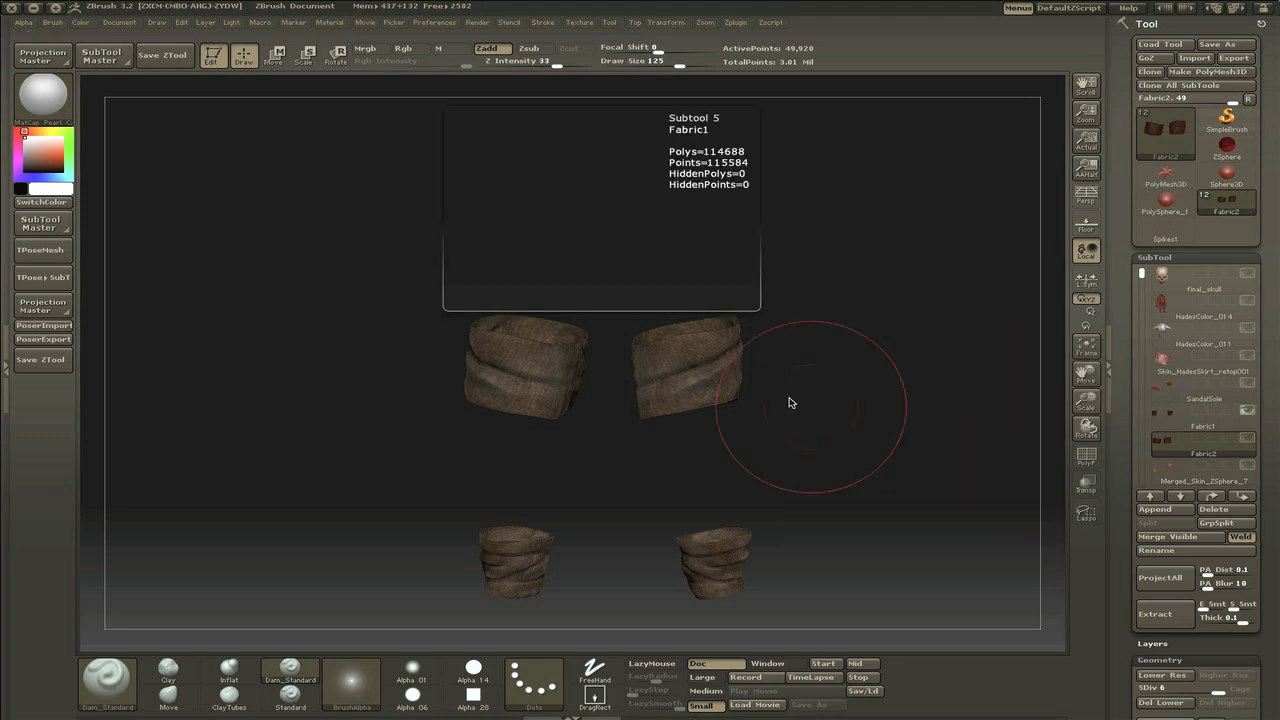
{"action": "left_click", "coordinate": [290, 693]}
Step: Shrink the brush to Draw Size 45 and set it to paint colour only, without Zadd
{"action": "key", "text": "s"}
{"action": "left_click_drag", "start_coordinate": [620, 276], "coordinate": [590, 276]}
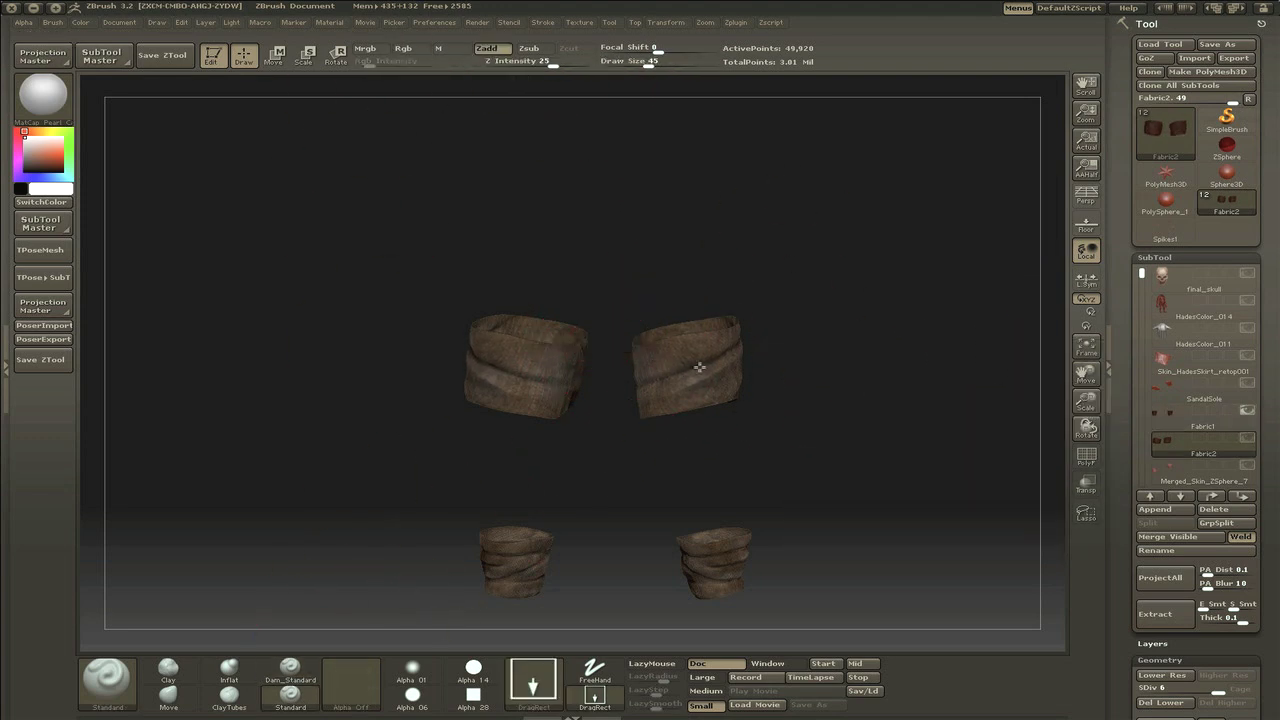
{"action": "left_click", "coordinate": [487, 48]}
{"action": "left_click", "coordinate": [403, 48]}
Step: Turn the wraps into a front view and set a FreeHand stroke with Alpha 07
{"action": "left_click_drag", "start_coordinate": [617, 402], "coordinate": [466, 129]}
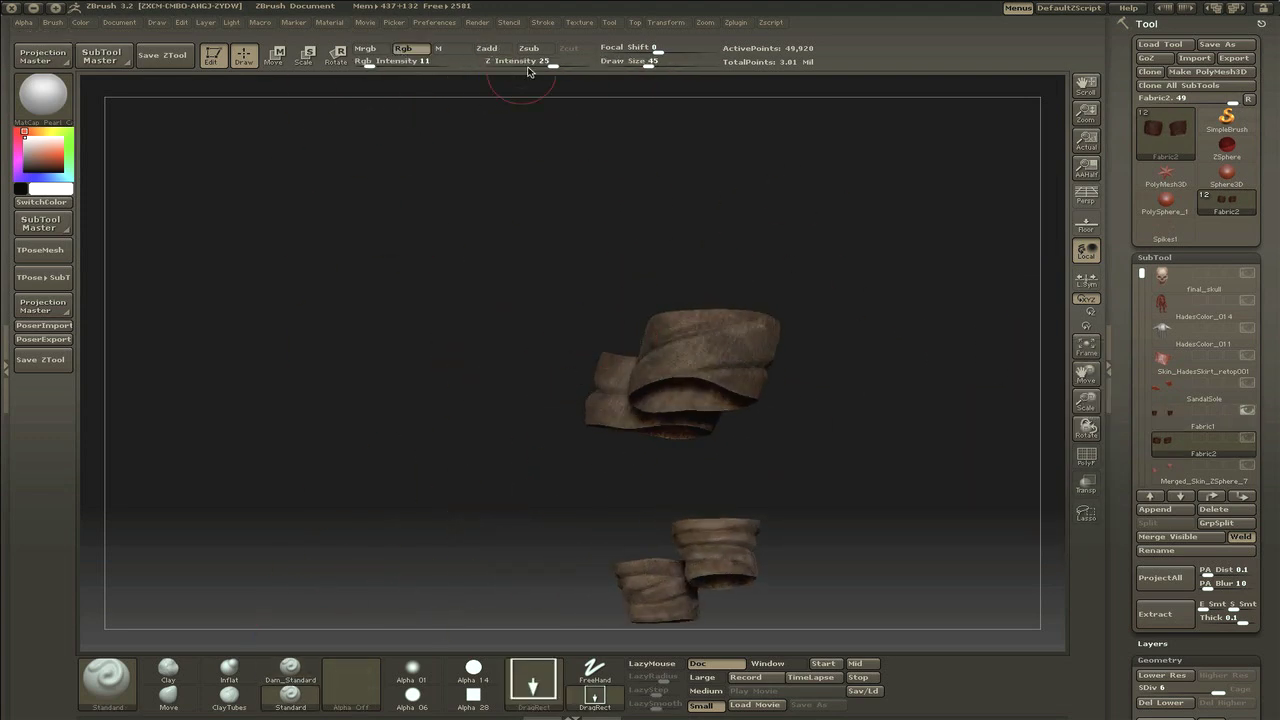
{"action": "key", "text": "space"}
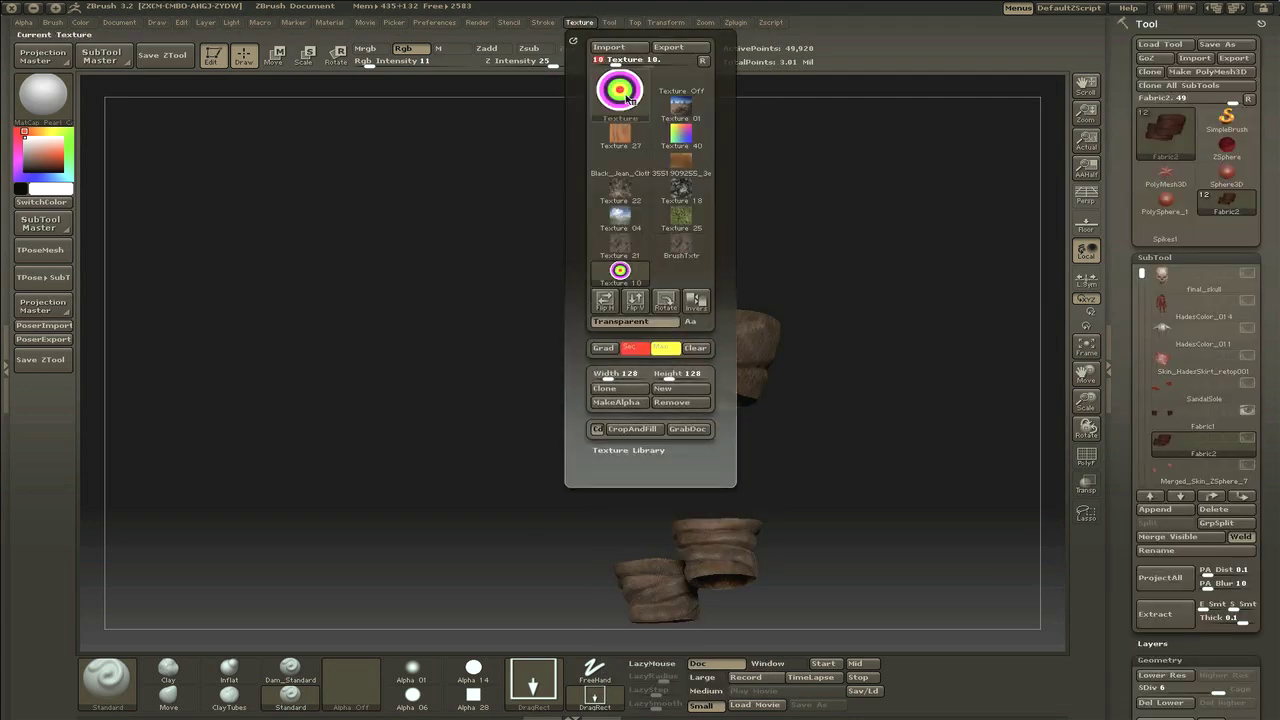
{"action": "left_click_drag", "start_coordinate": [674, 163], "coordinate": [960, 370]}
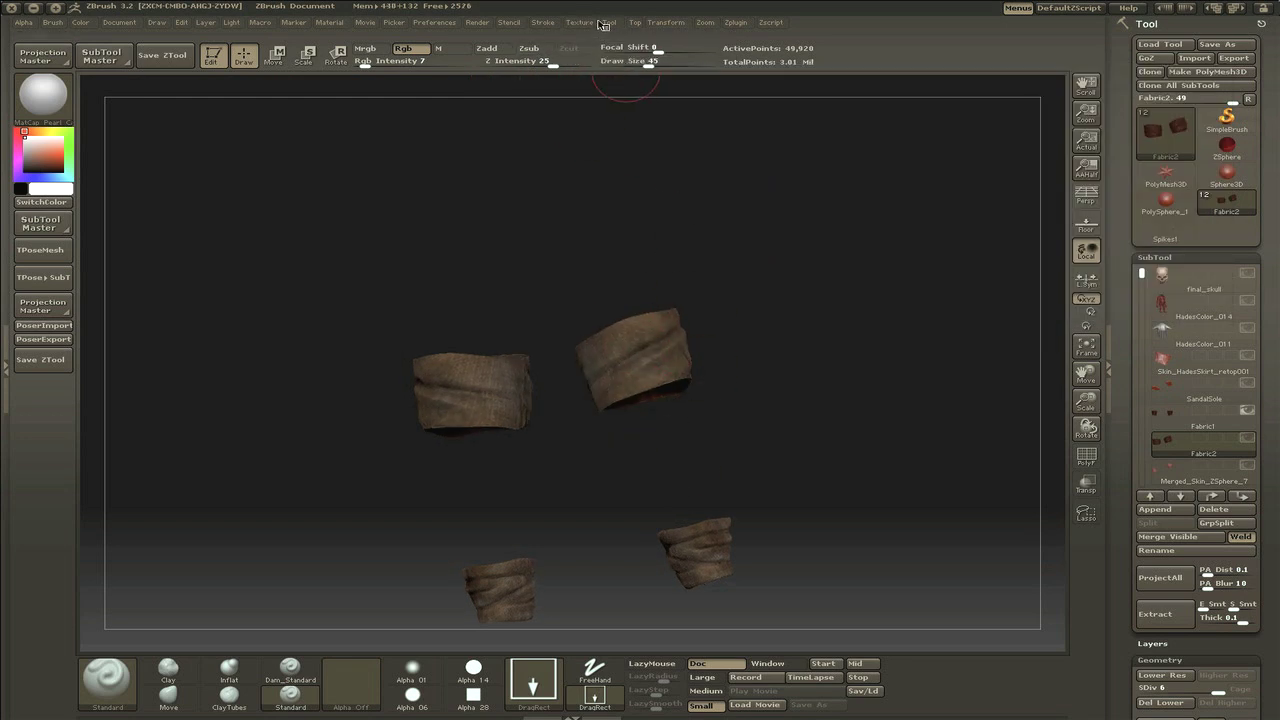
{"action": "left_click_drag", "start_coordinate": [733, 382], "coordinate": [681, 495]}
{"action": "left_click", "coordinate": [533, 680]}
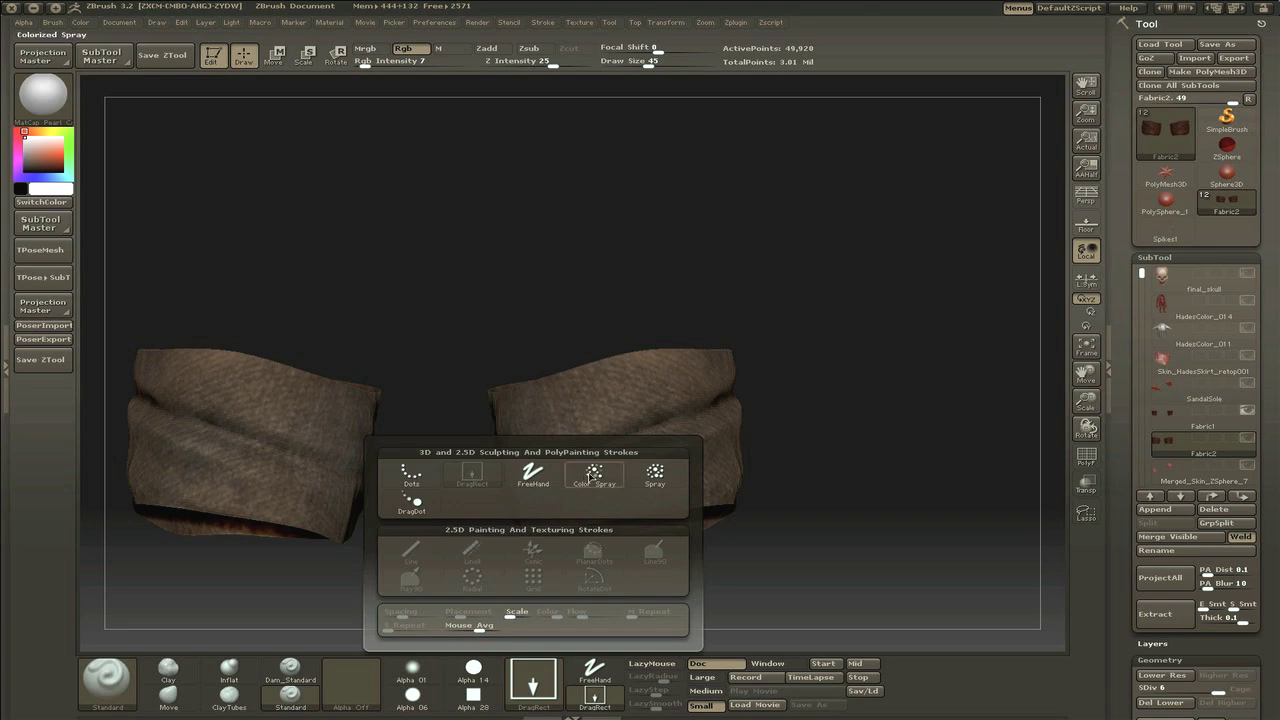
{"action": "left_click", "coordinate": [420, 490]}
{"action": "left_click", "coordinate": [350, 680]}
{"action": "left_click", "coordinate": [300, 480]}
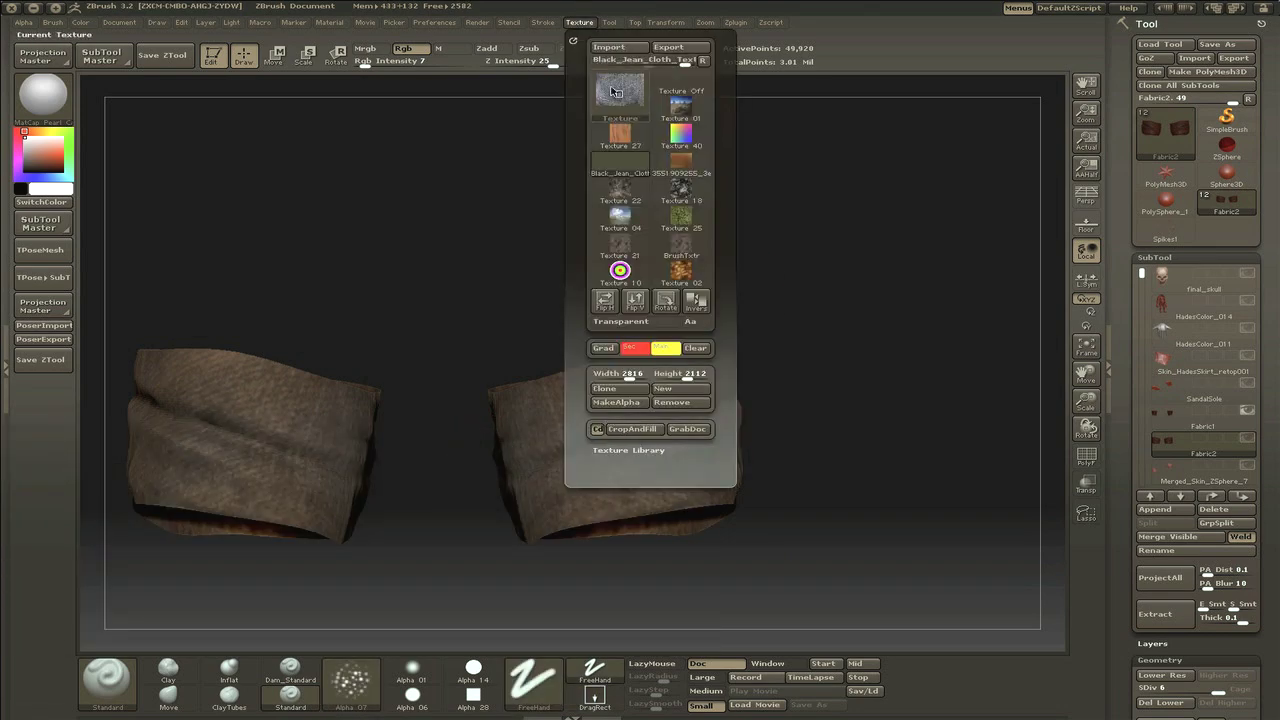
Step: Paint the fabric wraps a dark grey-brown, check them from several angles, then show all subtools
{"action": "left_click_drag", "start_coordinate": [580, 431], "coordinate": [143, 200]}
{"action": "left_click", "coordinate": [30, 165]}
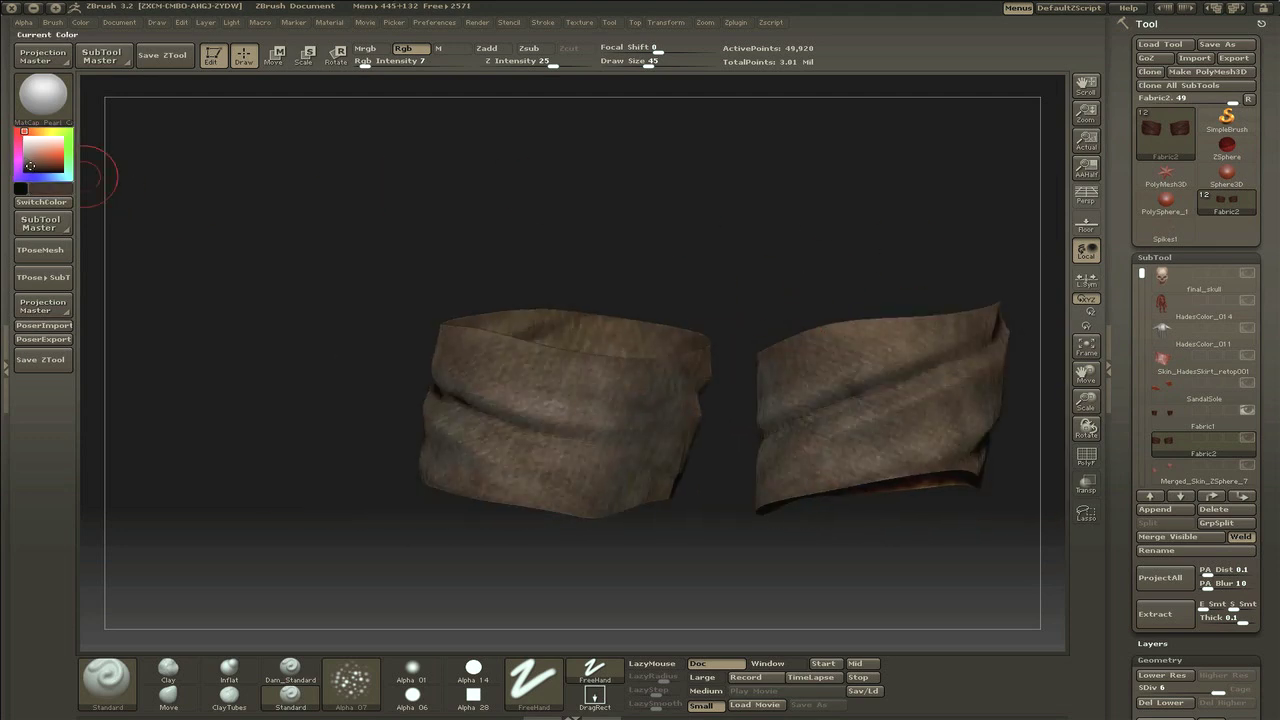
{"action": "left_click_drag", "start_coordinate": [912, 422], "coordinate": [794, 356], "text": "alt"}
{"action": "type", "text": "i17"}
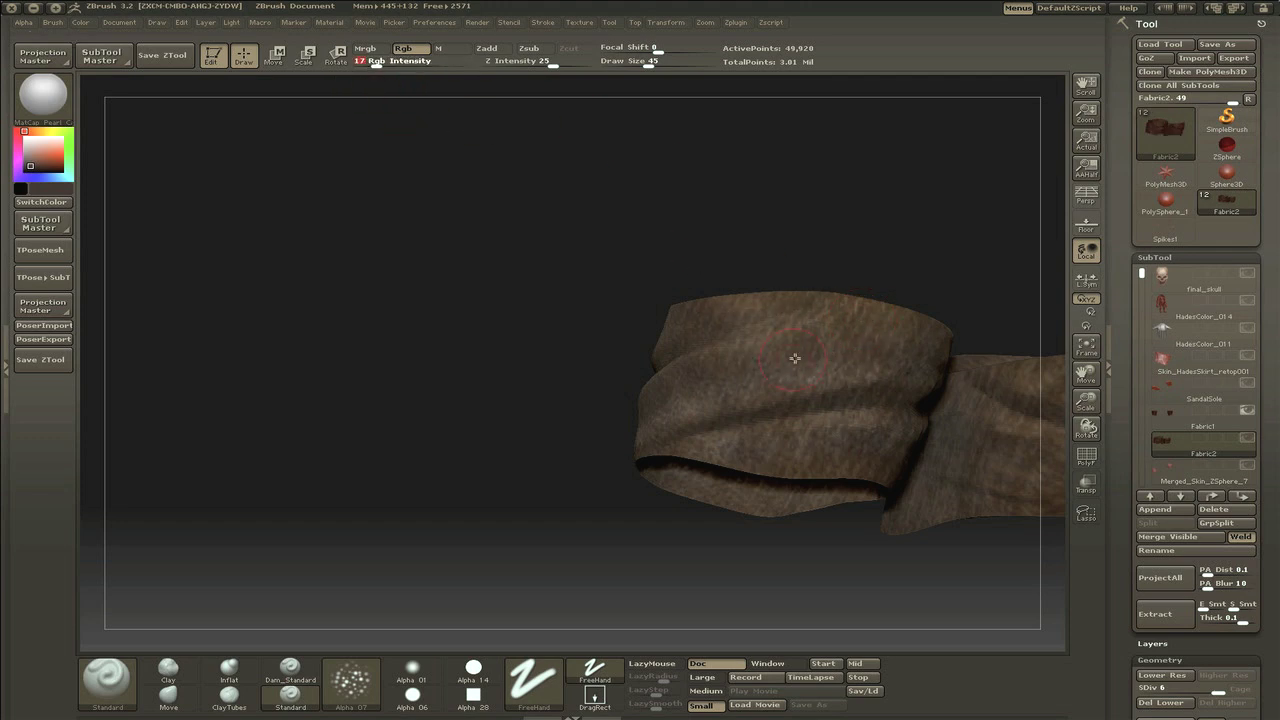
{"action": "type", "text": "f"}
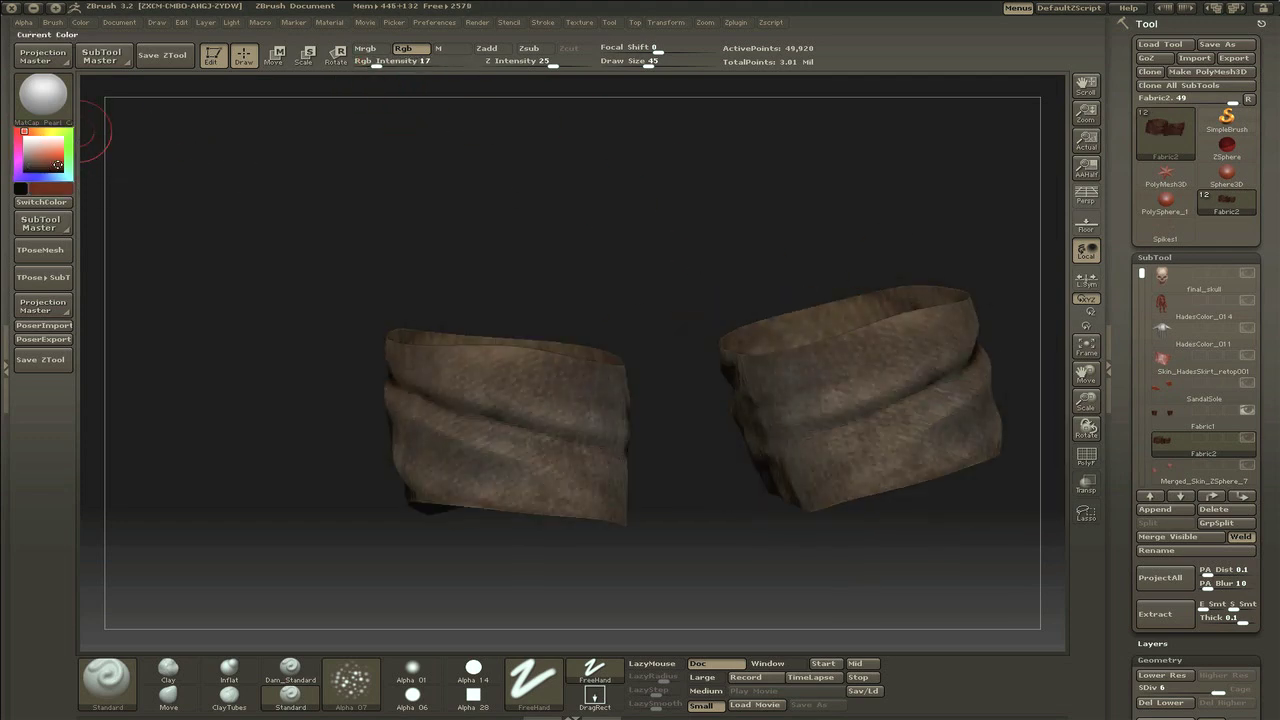
{"action": "mouse_move", "coordinate": [338, 466]}
{"action": "left_mouse_down"}
{"action": "mouse_move", "coordinate": [737, 354]}
{"action": "mouse_move", "coordinate": [323, 371]}
{"action": "mouse_move", "coordinate": [717, 414]}
{"action": "mouse_move", "coordinate": [534, 380]}
{"action": "left_mouse_up"}
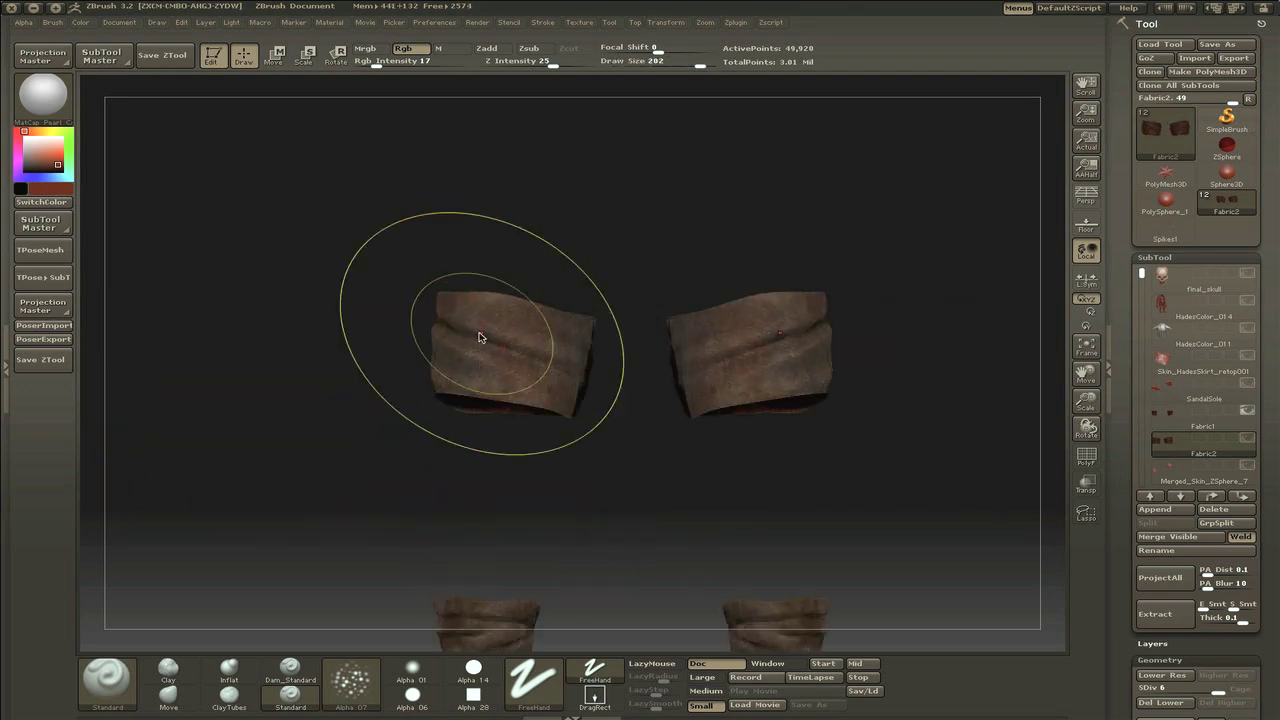
{"action": "left_click_drag", "start_coordinate": [819, 302], "coordinate": [1131, 323]}
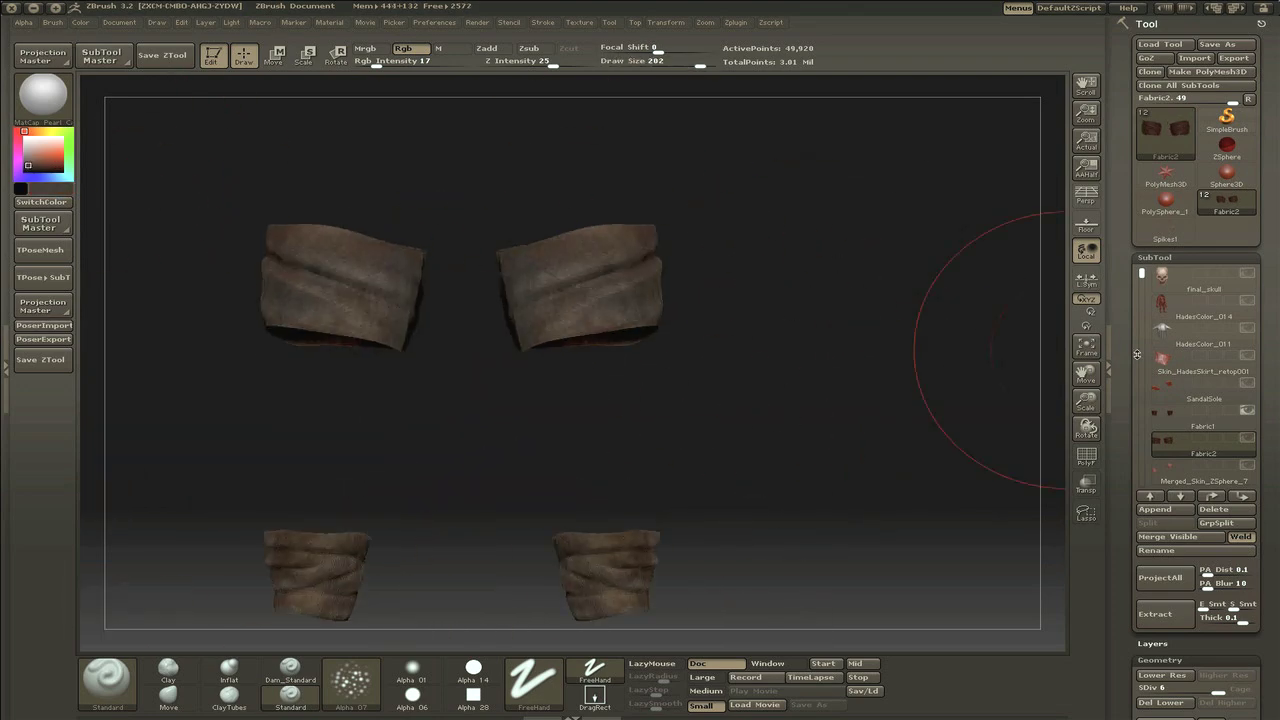
{"action": "left_click", "coordinate": [1240, 440], "text": "shift"}
Step: Toggle solo view off the fabric pieces, zoom in on the legs and switch brushes
{"action": "left_click_drag", "start_coordinate": [786, 437], "coordinate": [994, 409]}
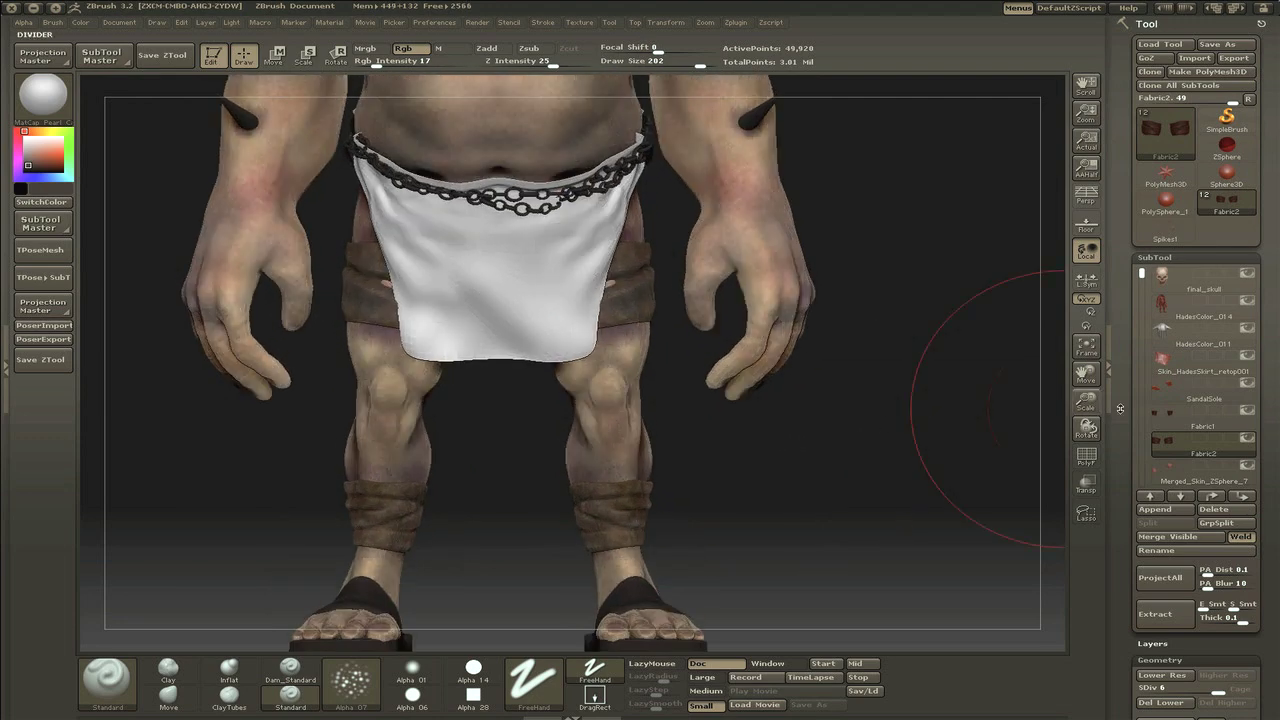
{"action": "left_click", "coordinate": [1245, 430], "text": "shift"}
{"action": "left_click", "coordinate": [1245, 430], "text": "shift"}
{"action": "left_click_drag", "start_coordinate": [900, 460], "coordinate": [595, 513]}
{"action": "left_click", "coordinate": [405, 48]}
{"action": "key", "text": "b"}
{"action": "key", "text": "m"}
{"action": "key", "text": "v"}
Step: Frame the character, make HadesColor_014 the active subtool, and return to the Standard brush
{"action": "left_click_drag", "start_coordinate": [764, 365], "coordinate": [883, 392]}
{"action": "left_click_drag", "start_coordinate": [850, 453], "coordinate": [1020, 337]}
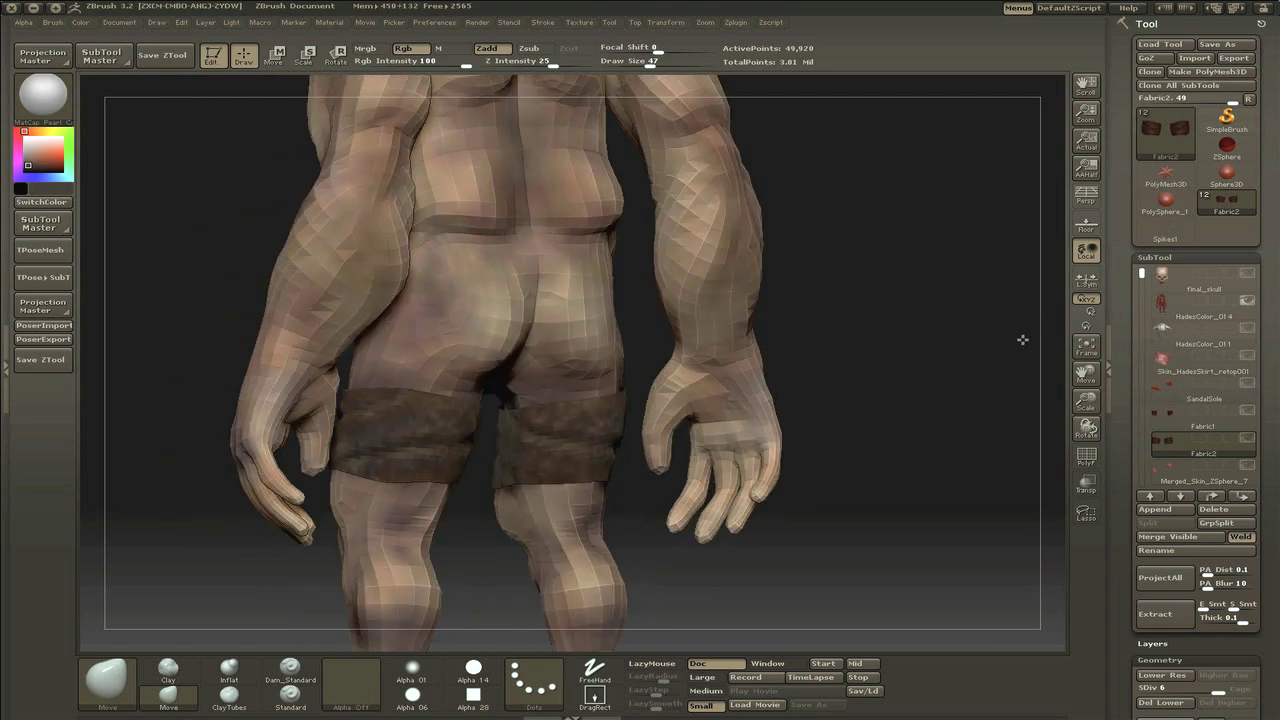
{"action": "left_click_drag", "start_coordinate": [323, 534], "coordinate": [657, 514]}
{"action": "key", "text": "f"}
{"action": "left_click_drag", "start_coordinate": [1085, 400], "coordinate": [851, 486]}
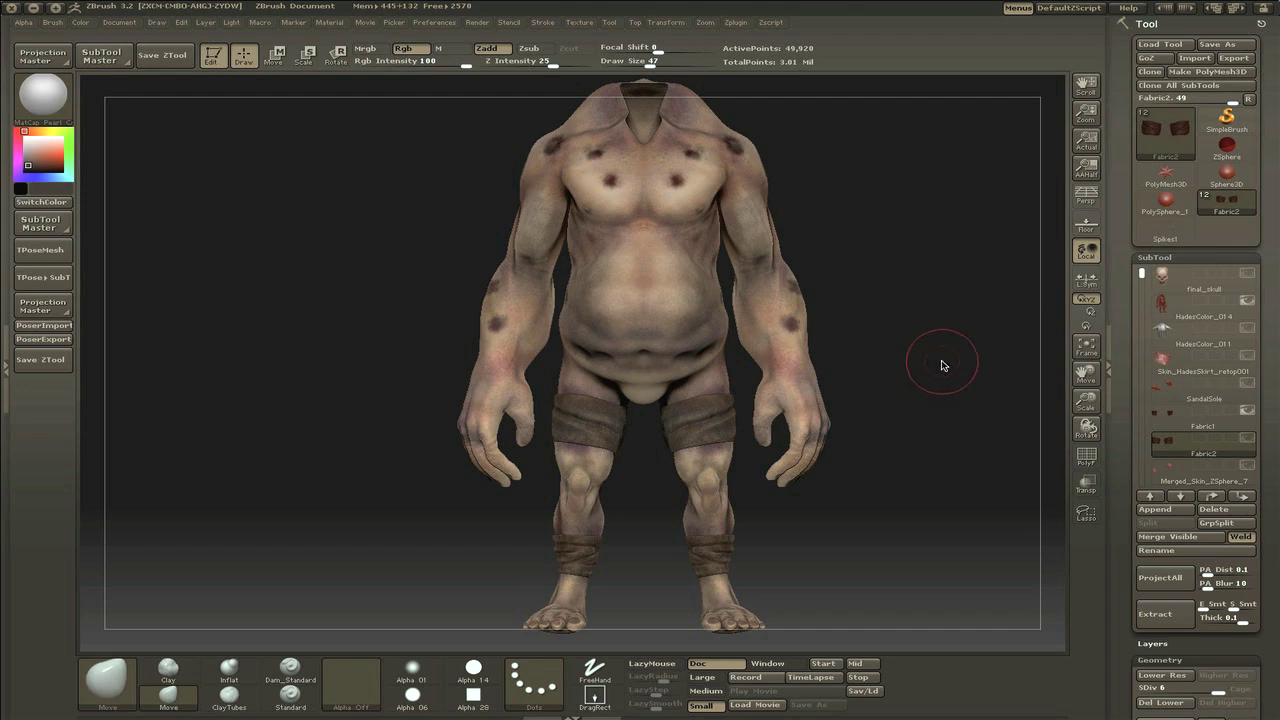
{"action": "left_click", "coordinate": [667, 386], "text": "alt"}
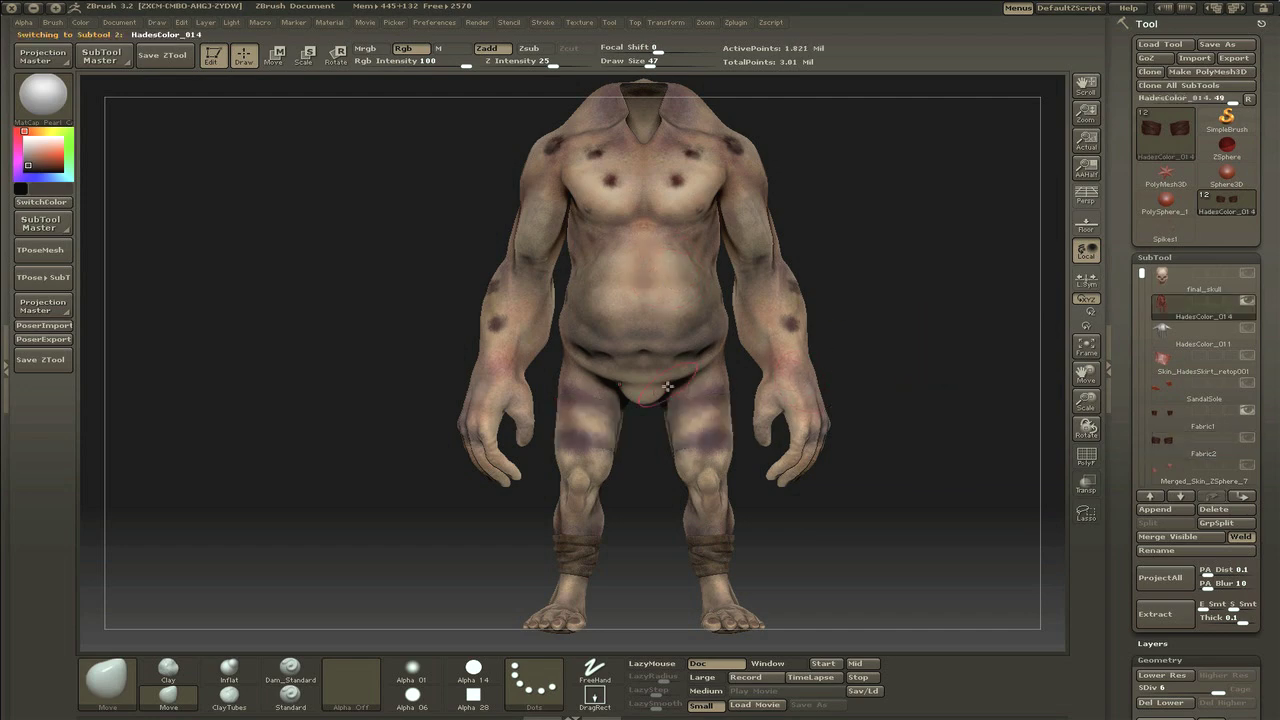
{"action": "left_click_drag", "start_coordinate": [879, 490], "coordinate": [699, 455], "text": "alt"}
{"action": "left_click", "coordinate": [290, 693]}
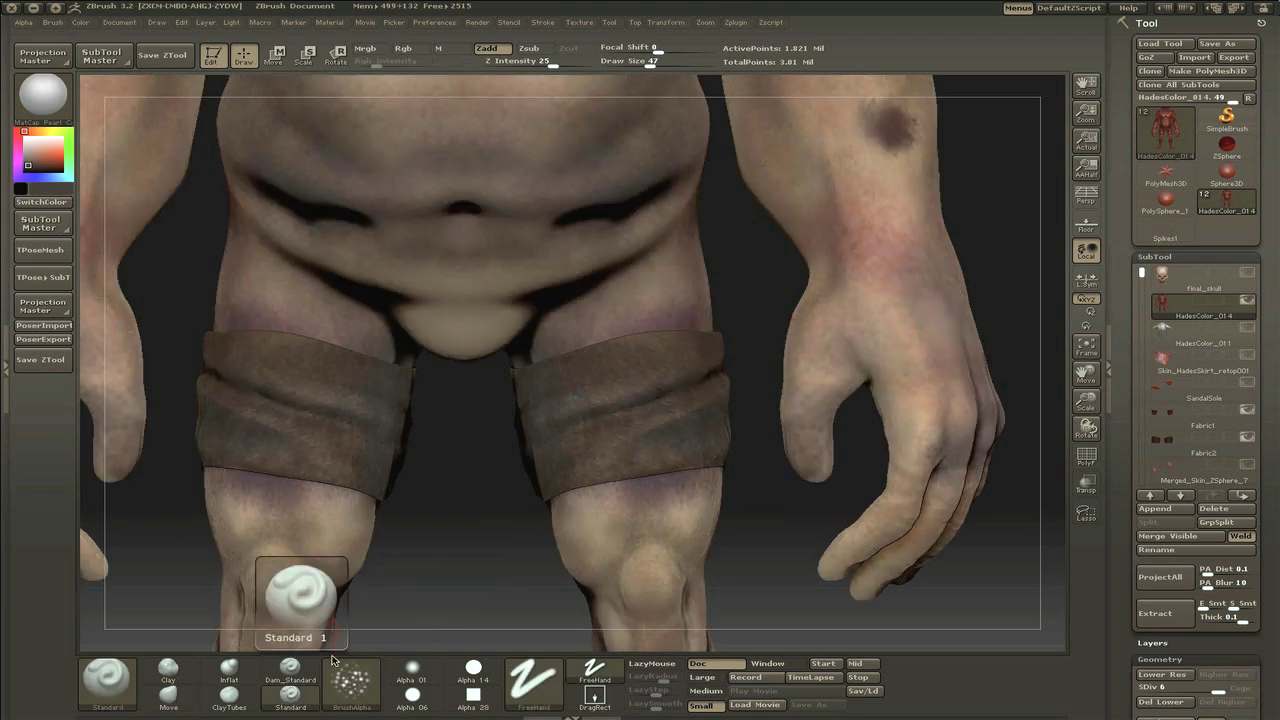
Step: Save the tool as HadesColor_016 in the Hades folder, then pick a dark paint colour
{"action": "key", "text": "ctrl+s"}
{"action": "left_click", "coordinate": [663, 229]}
{"action": "type", "text": "6"}
{"action": "left_click", "coordinate": [680, 198]}
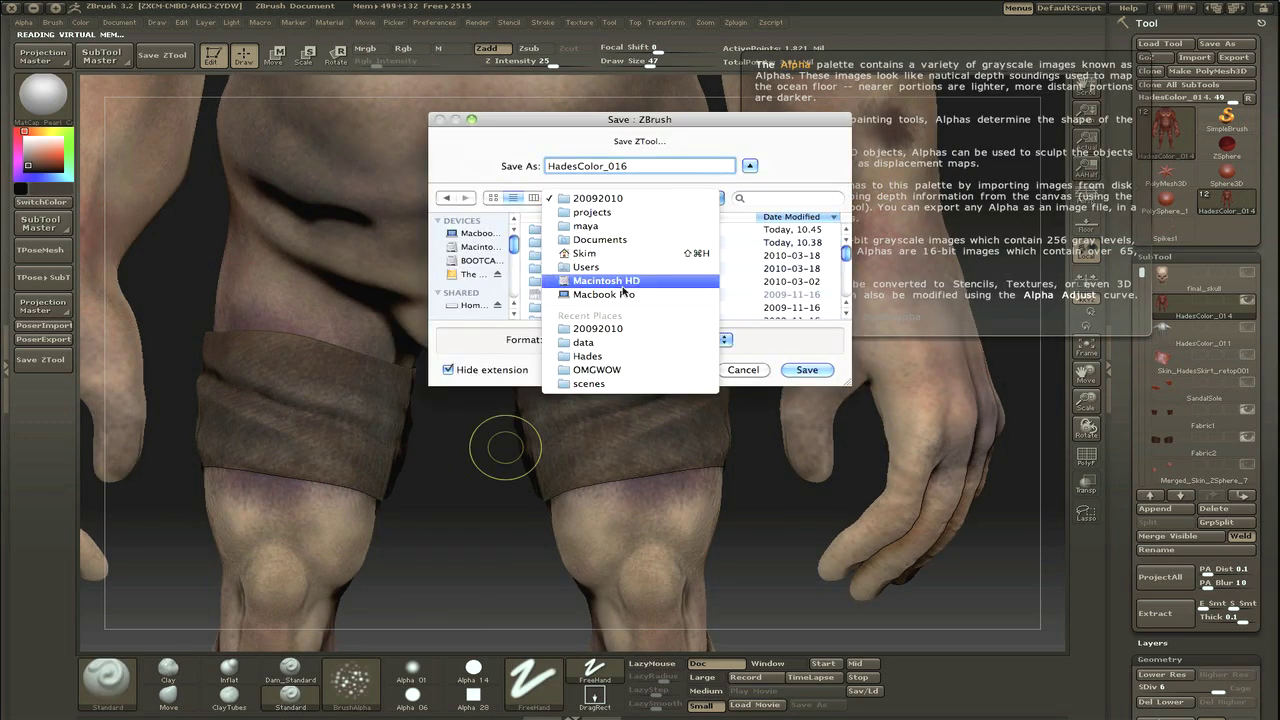
{"action": "left_click", "coordinate": [590, 388]}
{"action": "key", "text": "Return"}
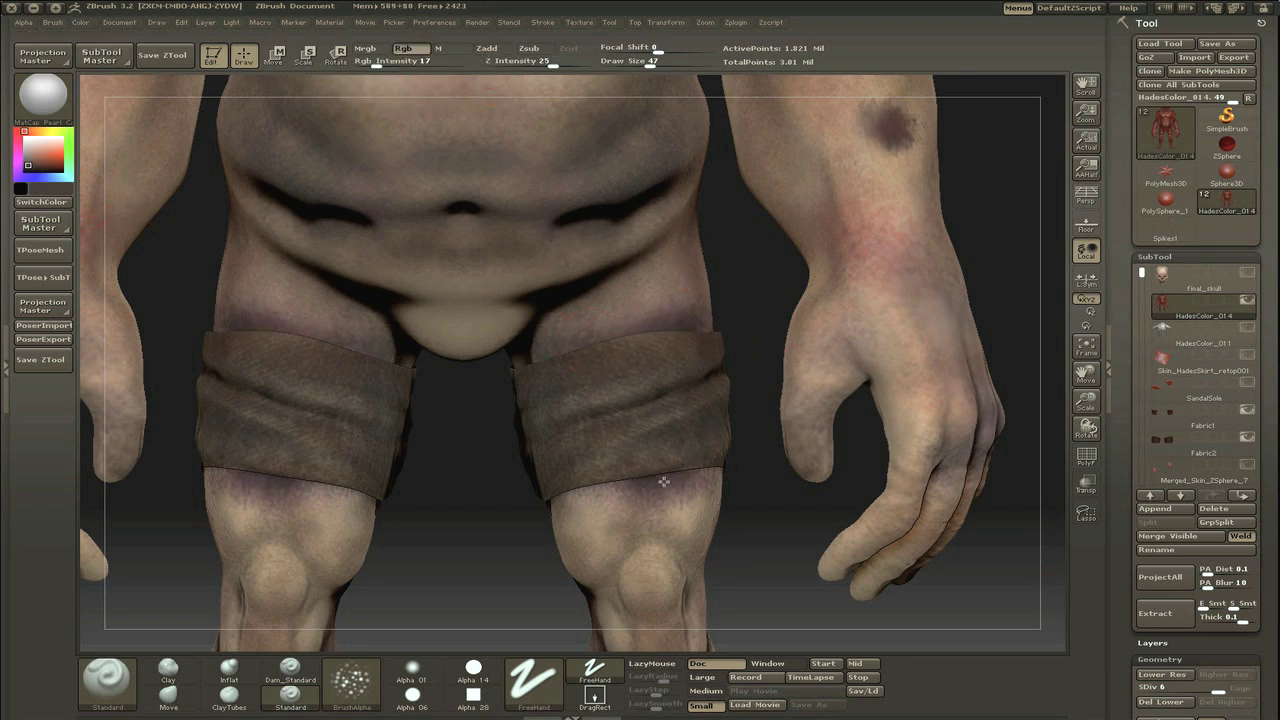
{"action": "left_click", "coordinate": [28, 131]}
Step: Inspect the skin shading around the leg wraps and sample the leg's skin colour with C
{"action": "mouse_move", "coordinate": [465, 430]}
{"action": "left_mouse_down"}
{"action": "mouse_move", "coordinate": [420, 480]}
{"action": "mouse_move", "coordinate": [323, 514]}
{"action": "mouse_move", "coordinate": [587, 376]}
{"action": "left_mouse_up"}
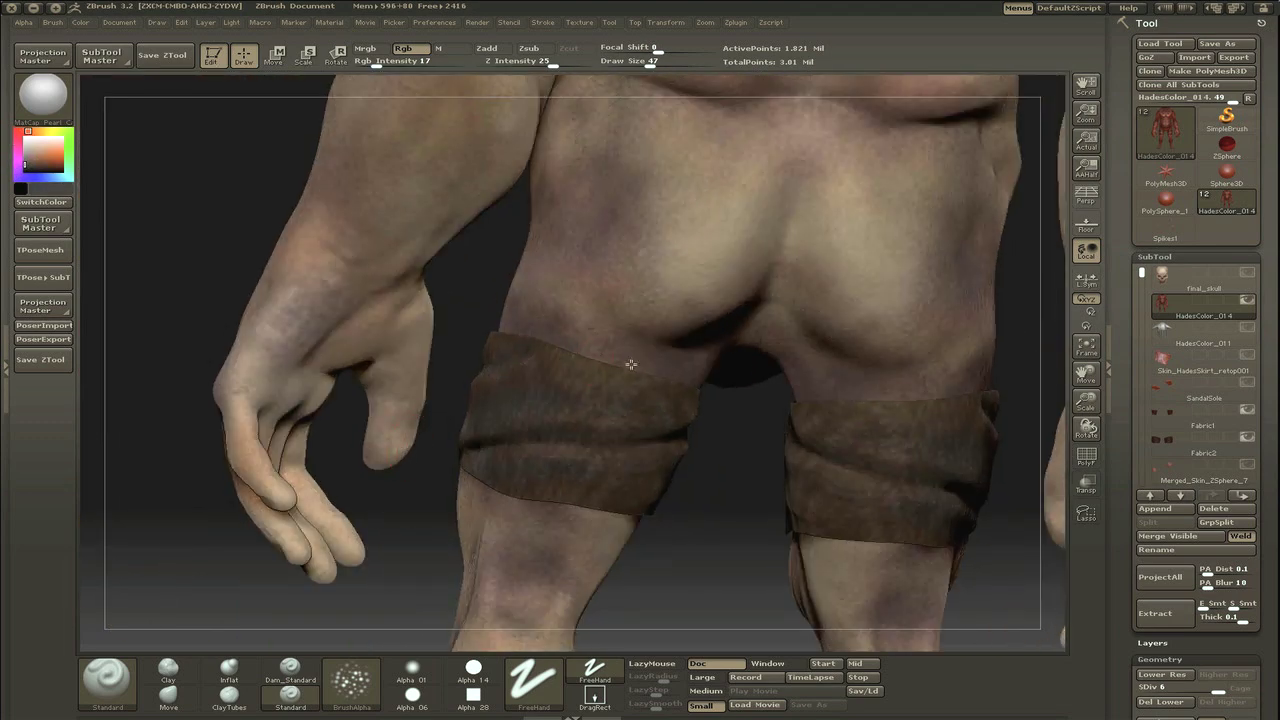
{"action": "mouse_move", "coordinate": [838, 585]}
{"action": "left_mouse_down"}
{"action": "mouse_move", "coordinate": [997, 509]}
{"action": "mouse_move", "coordinate": [663, 386]}
{"action": "mouse_move", "coordinate": [678, 449]}
{"action": "mouse_move", "coordinate": [720, 330]}
{"action": "left_mouse_up"}
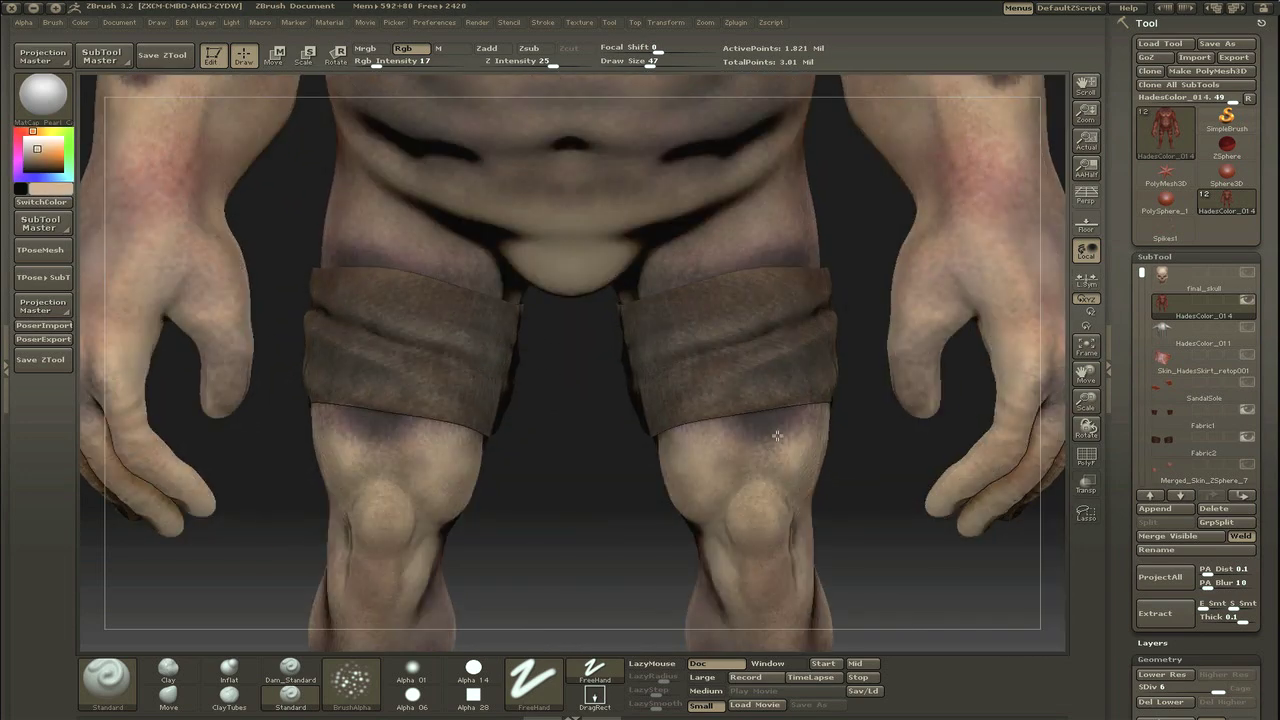
{"action": "mouse_move", "coordinate": [673, 254]}
{"action": "left_mouse_down"}
{"action": "mouse_move", "coordinate": [191, 386]}
{"action": "mouse_move", "coordinate": [788, 470]}
{"action": "left_mouse_up"}
{"action": "left_click_drag", "start_coordinate": [493, 563], "coordinate": [788, 238]}
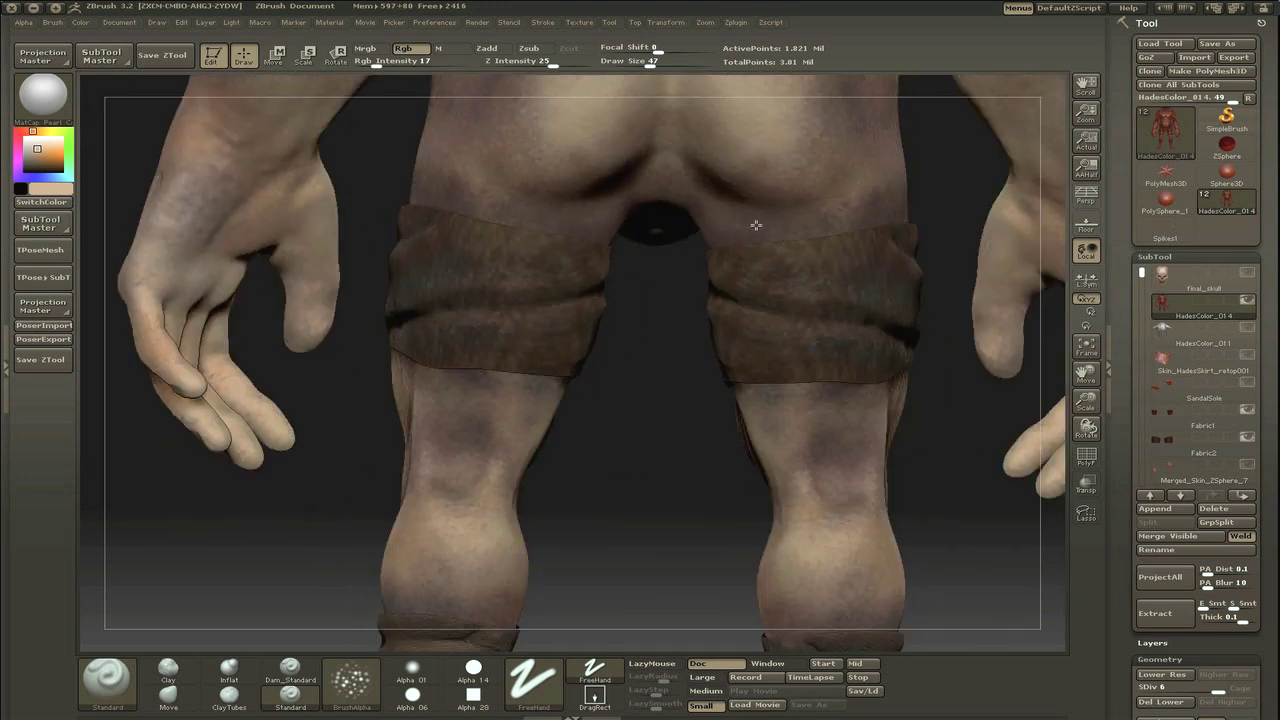
{"action": "left_click_drag", "start_coordinate": [631, 407], "coordinate": [598, 371], "text": "alt"}
{"action": "mouse_move", "coordinate": [697, 420]}
{"action": "left_mouse_down"}
{"action": "mouse_move", "coordinate": [609, 369]}
{"action": "mouse_move", "coordinate": [726, 394]}
{"action": "mouse_move", "coordinate": [566, 378]}
{"action": "left_mouse_up"}
{"action": "left_click_drag", "start_coordinate": [822, 333], "coordinate": [746, 331]}
{"action": "mouse_move", "coordinate": [708, 391]}
{"action": "left_mouse_down"}
{"action": "mouse_move", "coordinate": [606, 388]}
{"action": "mouse_move", "coordinate": [634, 391]}
{"action": "mouse_move", "coordinate": [634, 423]}
{"action": "mouse_move", "coordinate": [660, 397]}
{"action": "mouse_move", "coordinate": [696, 557]}
{"action": "left_mouse_up"}
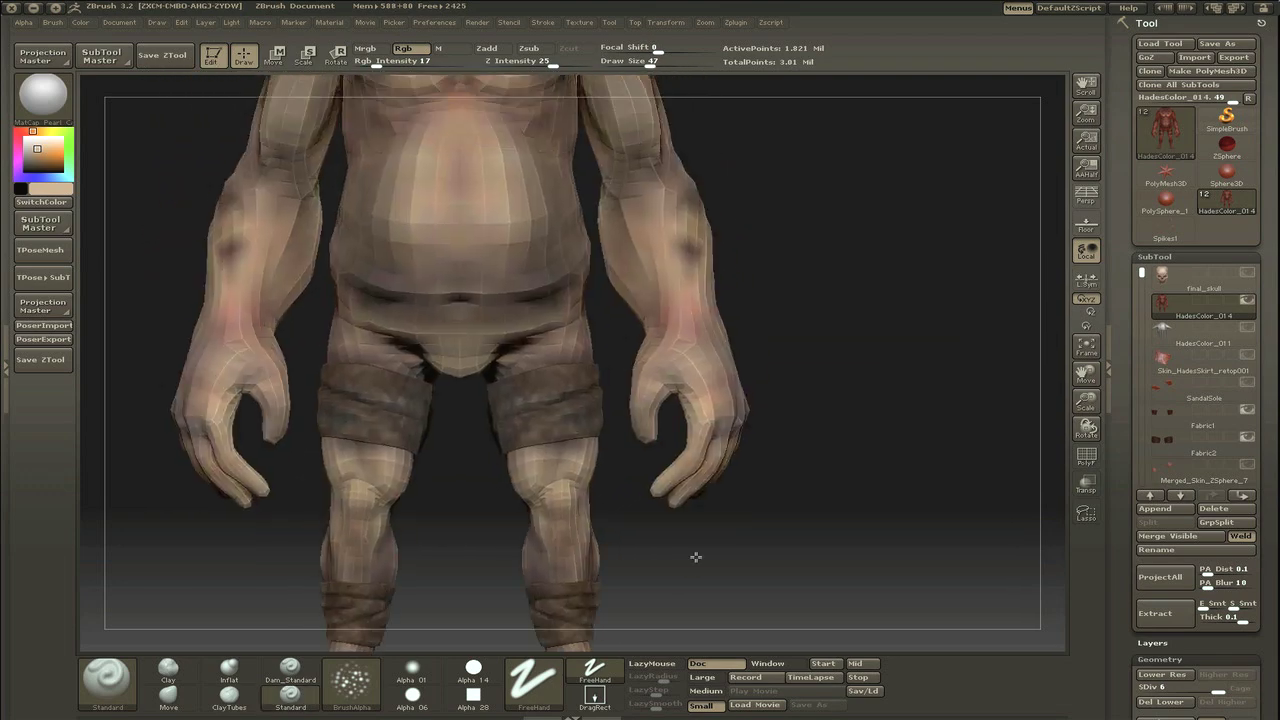
{"action": "mouse_move", "coordinate": [785, 330]}
{"action": "left_mouse_down"}
{"action": "mouse_move", "coordinate": [808, 429]}
{"action": "mouse_move", "coordinate": [774, 349]}
{"action": "mouse_move", "coordinate": [717, 394]}
{"action": "mouse_move", "coordinate": [867, 410]}
{"action": "mouse_move", "coordinate": [384, 385]}
{"action": "left_mouse_up"}
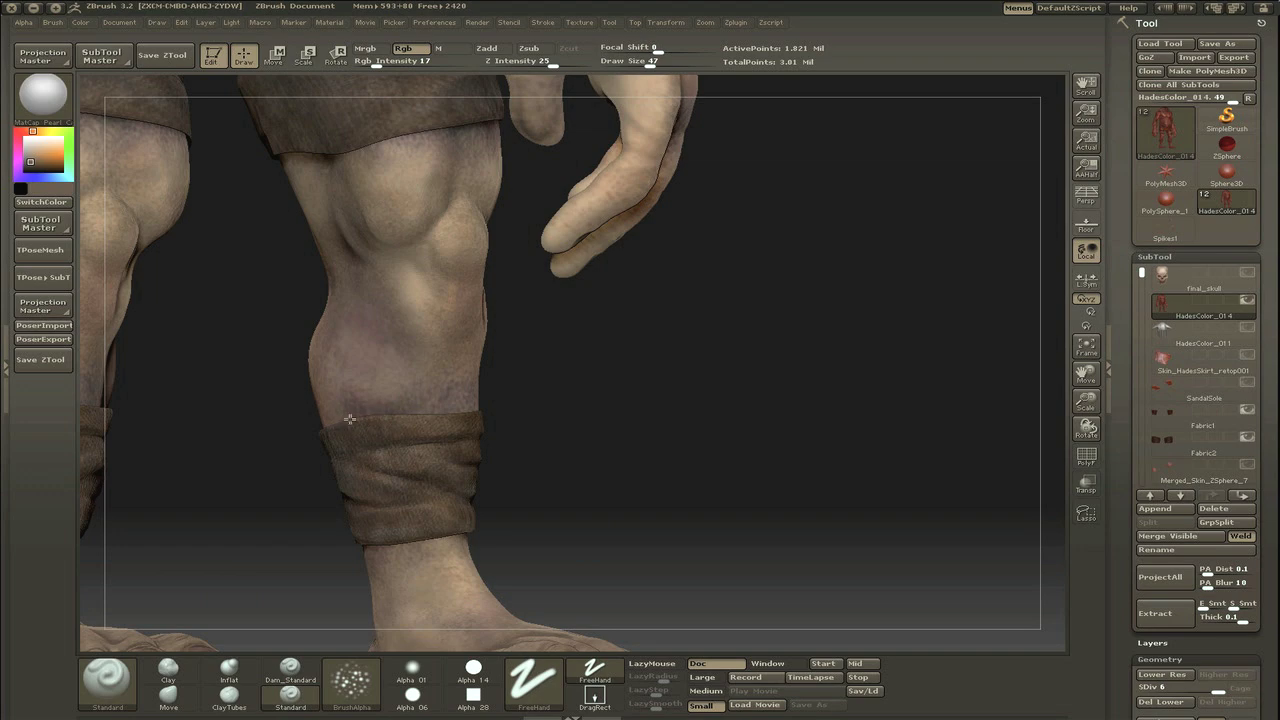
{"action": "mouse_move", "coordinate": [424, 540]}
{"action": "left_mouse_down"}
{"action": "mouse_move", "coordinate": [559, 520]}
{"action": "mouse_move", "coordinate": [564, 406]}
{"action": "mouse_move", "coordinate": [476, 388]}
{"action": "left_mouse_up"}
{"action": "key", "text": "c"}
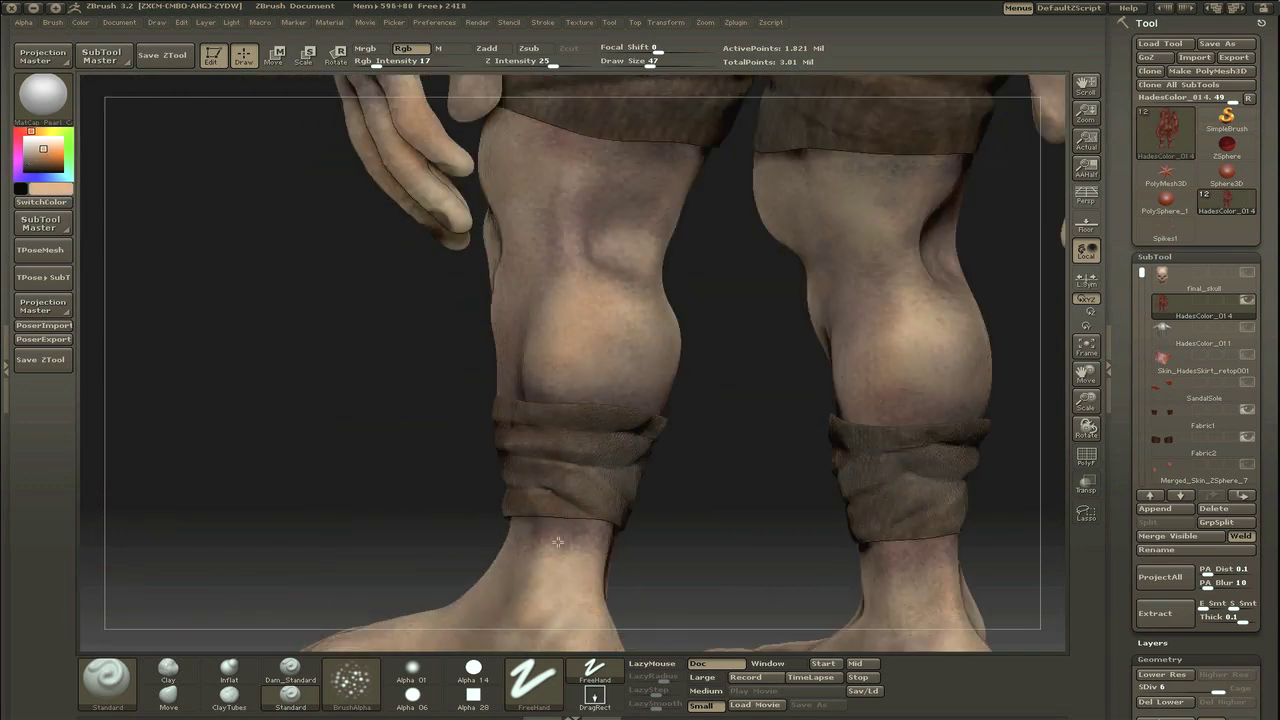
Step: Show all subtools with helmet and loincloth, frame the character, and cancel the save dialog
{"action": "key", "text": "f"}
{"action": "left_click_drag", "start_coordinate": [740, 469], "coordinate": [777, 434]}
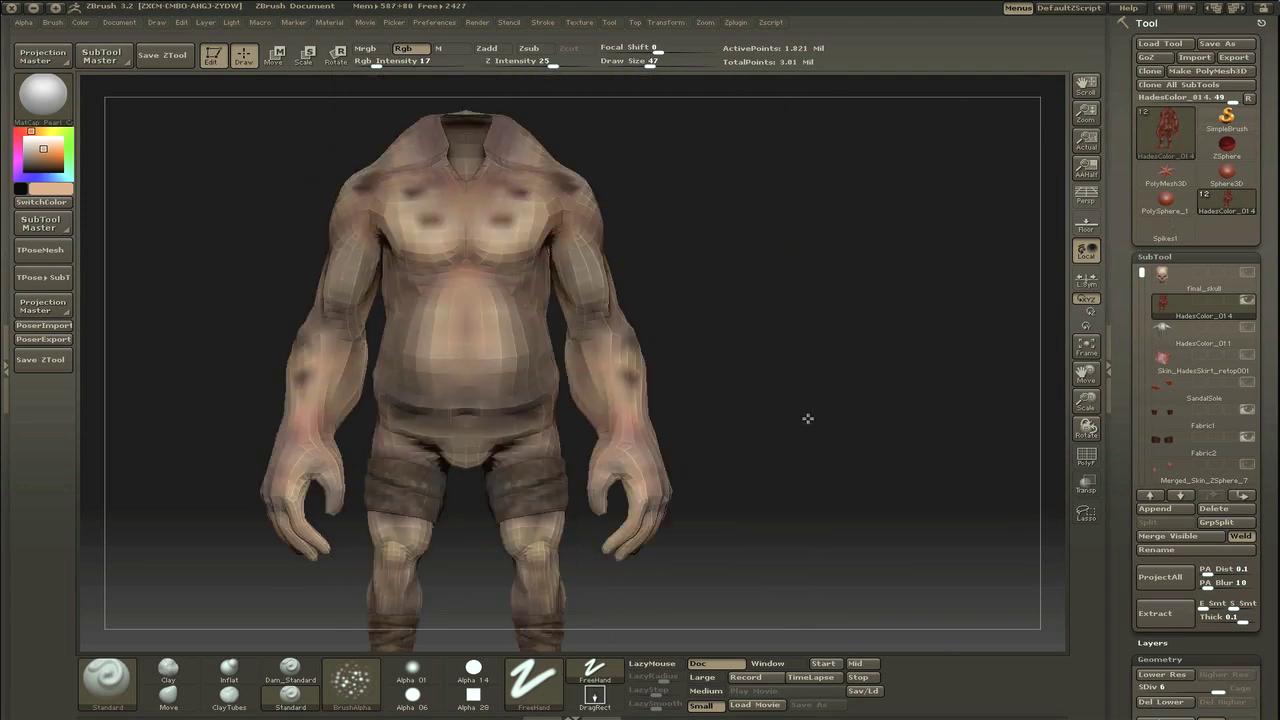
{"action": "left_click", "coordinate": [1244, 301], "text": "shift"}
{"action": "key", "text": "f"}
{"action": "mouse_move", "coordinate": [769, 251]}
{"action": "left_mouse_down"}
{"action": "mouse_move", "coordinate": [780, 262]}
{"action": "mouse_move", "coordinate": [590, 400]}
{"action": "mouse_move", "coordinate": [650, 355]}
{"action": "left_mouse_up"}
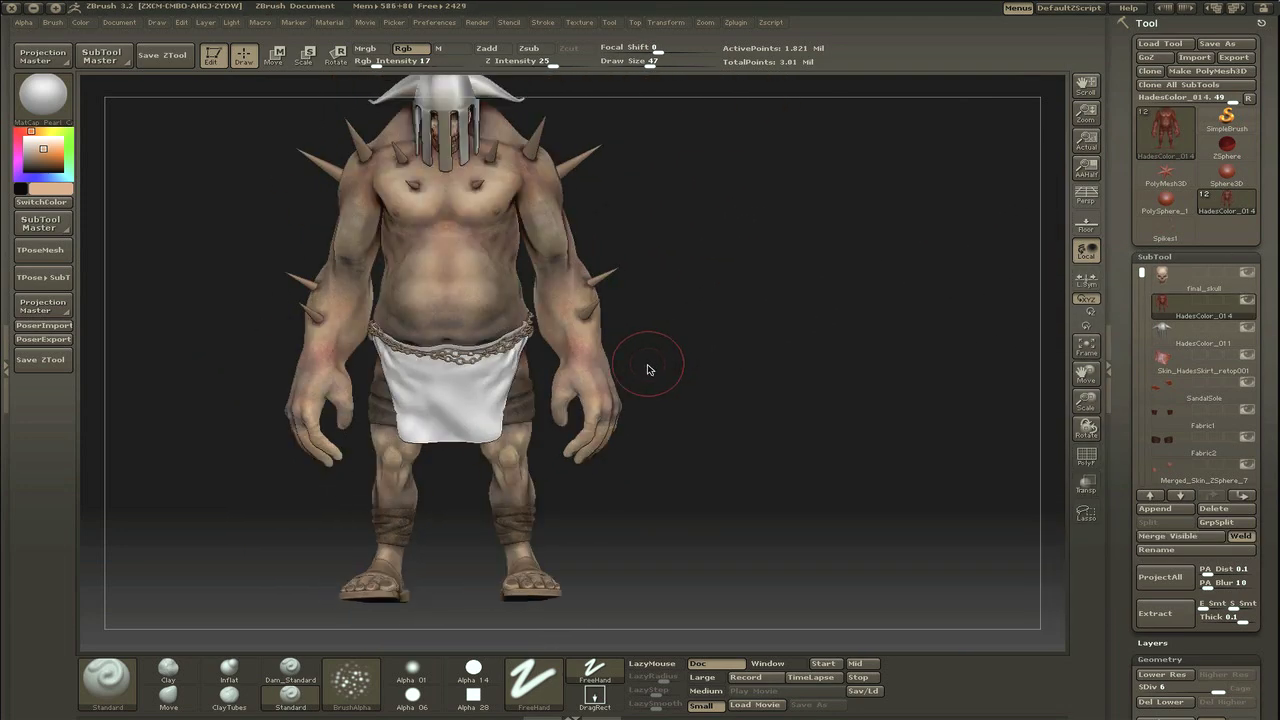
{"action": "left_click_drag", "start_coordinate": [645, 475], "coordinate": [629, 374]}
{"action": "key", "text": "ctrl+s"}
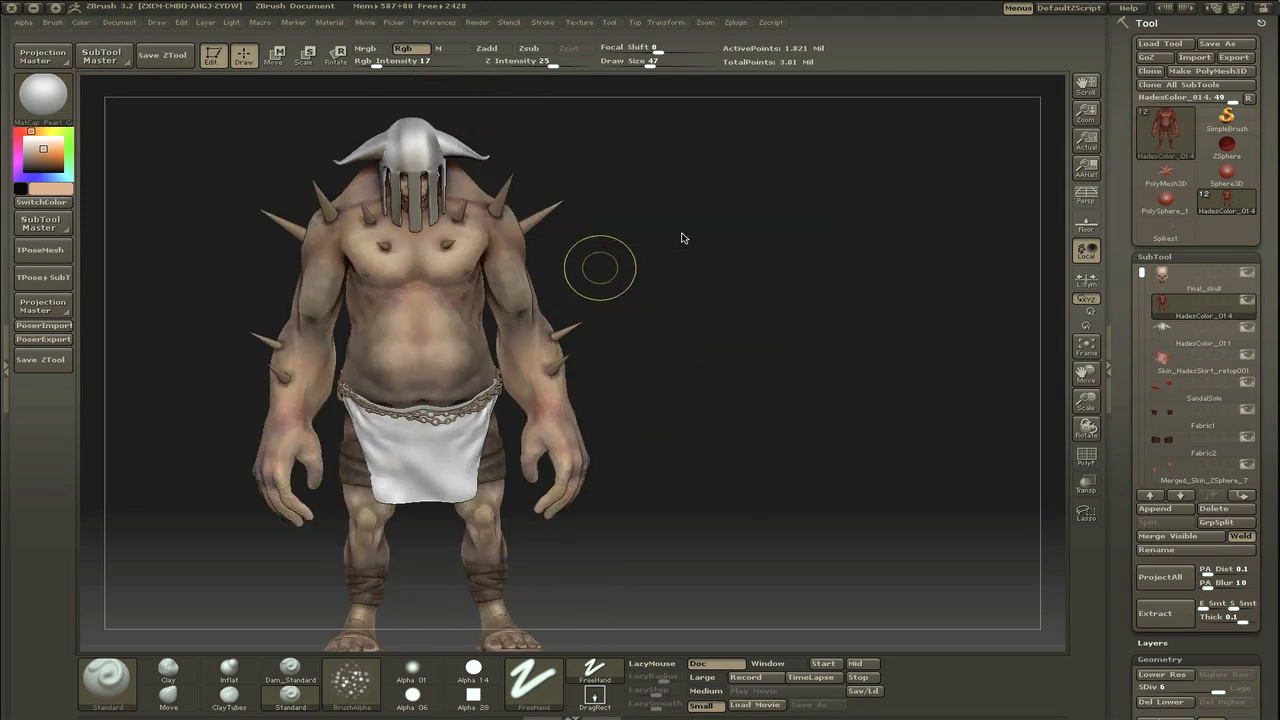
{"action": "key", "text": "Escape"}
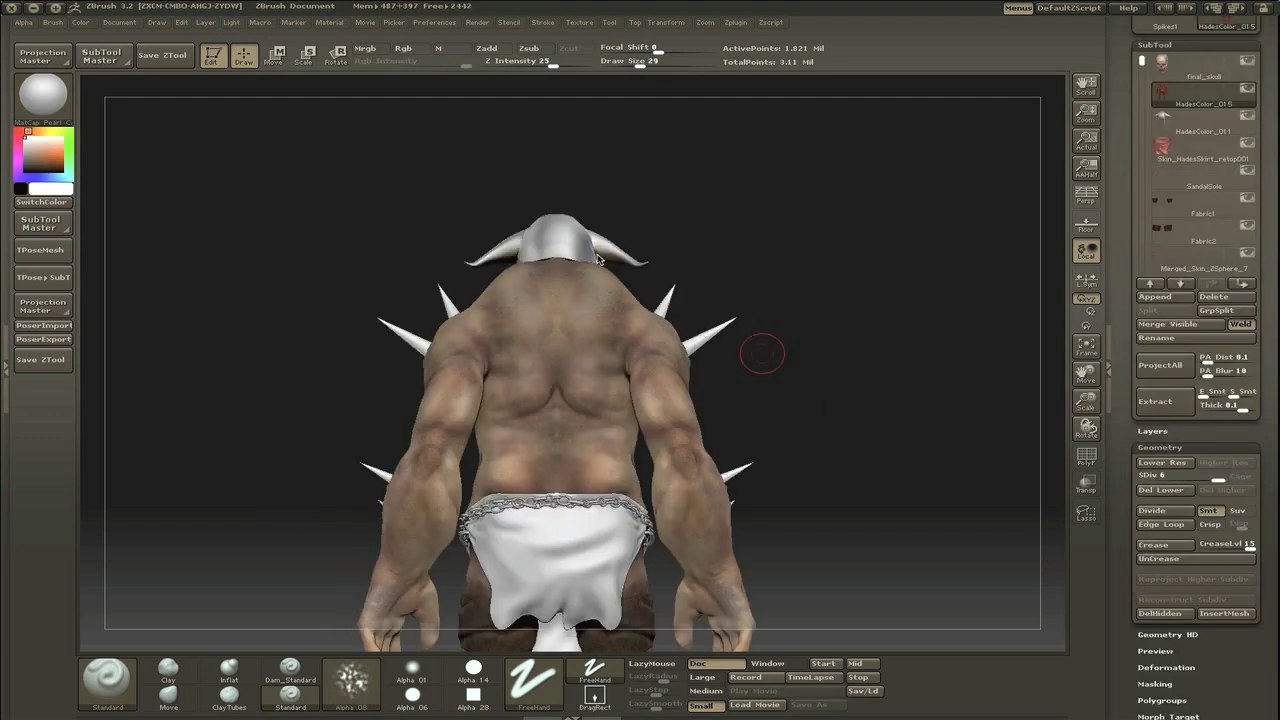
Step: Dismiss the save prompts, turn the model to the front, and sample a skin tone from the chest
{"action": "left_click_drag", "start_coordinate": [752, 269], "coordinate": [758, 209], "text": "alt"}
{"action": "key", "text": "ctrl+s"}
{"action": "key", "text": "Escape"}
{"action": "key", "text": "ctrl+s"}
{"action": "key", "text": "Return"}
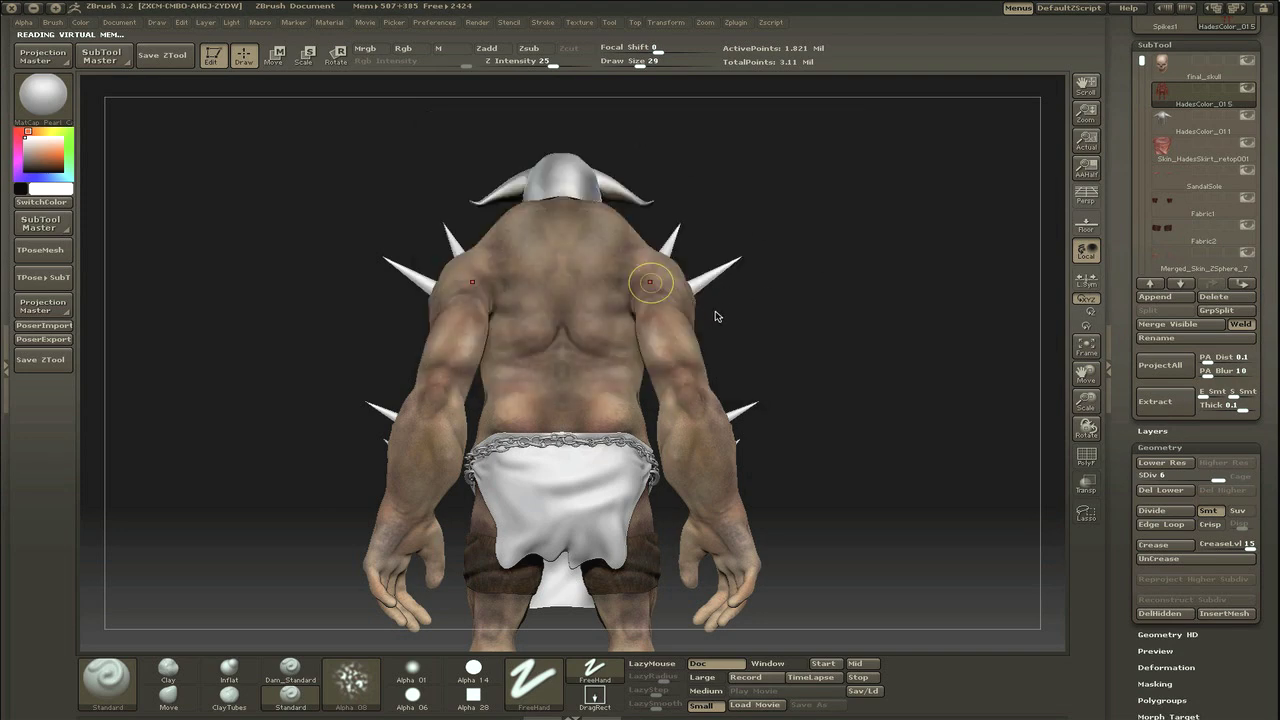
{"action": "left_click_drag", "start_coordinate": [708, 333], "coordinate": [149, 177]}
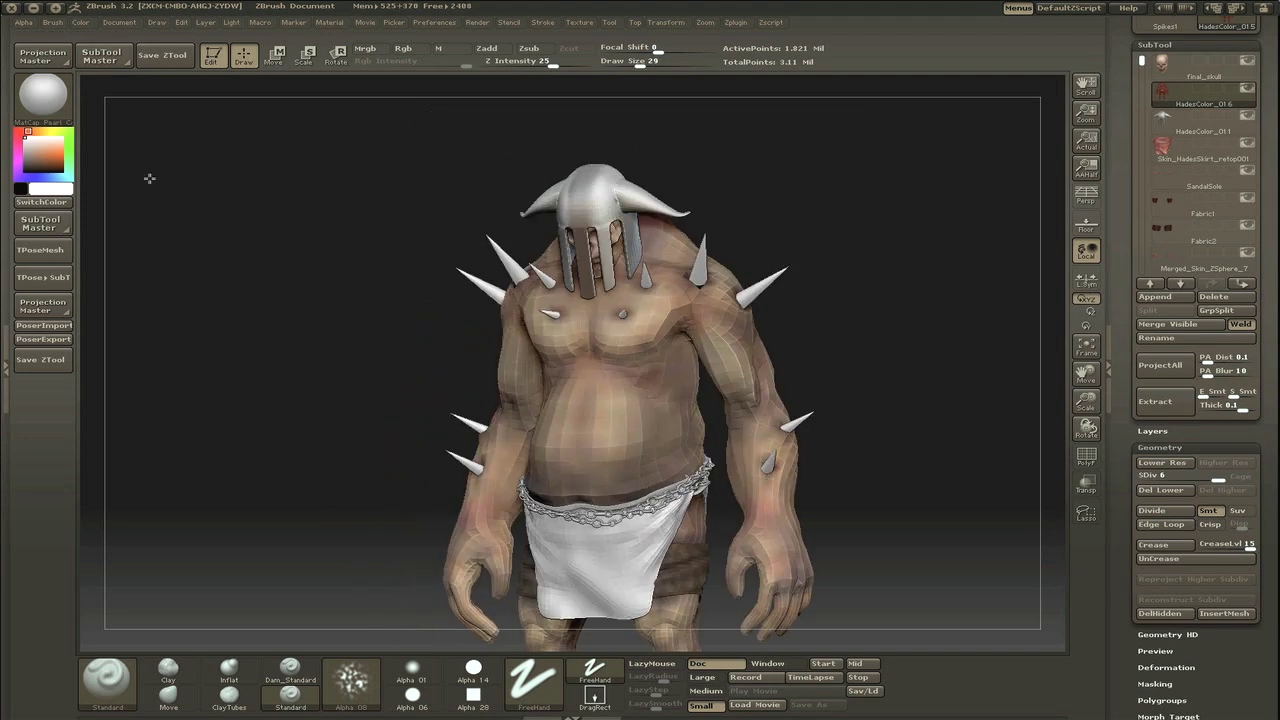
{"action": "mouse_move", "coordinate": [42, 150]}
{"action": "left_mouse_down"}
{"action": "mouse_move", "coordinate": [622, 316]}
{"action": "mouse_move", "coordinate": [300, 330]}
{"action": "left_mouse_up"}
Step: Set colour painting with Alpha 07, Color Spray stroke, Draw Size 45 and a lighter colour
{"action": "left_click", "coordinate": [403, 48]}
{"action": "key", "text": "s"}
{"action": "left_click_drag", "start_coordinate": [560, 338], "coordinate": [610, 338]}
{"action": "left_click", "coordinate": [350, 680]}
{"action": "left_click", "coordinate": [478, 457]}
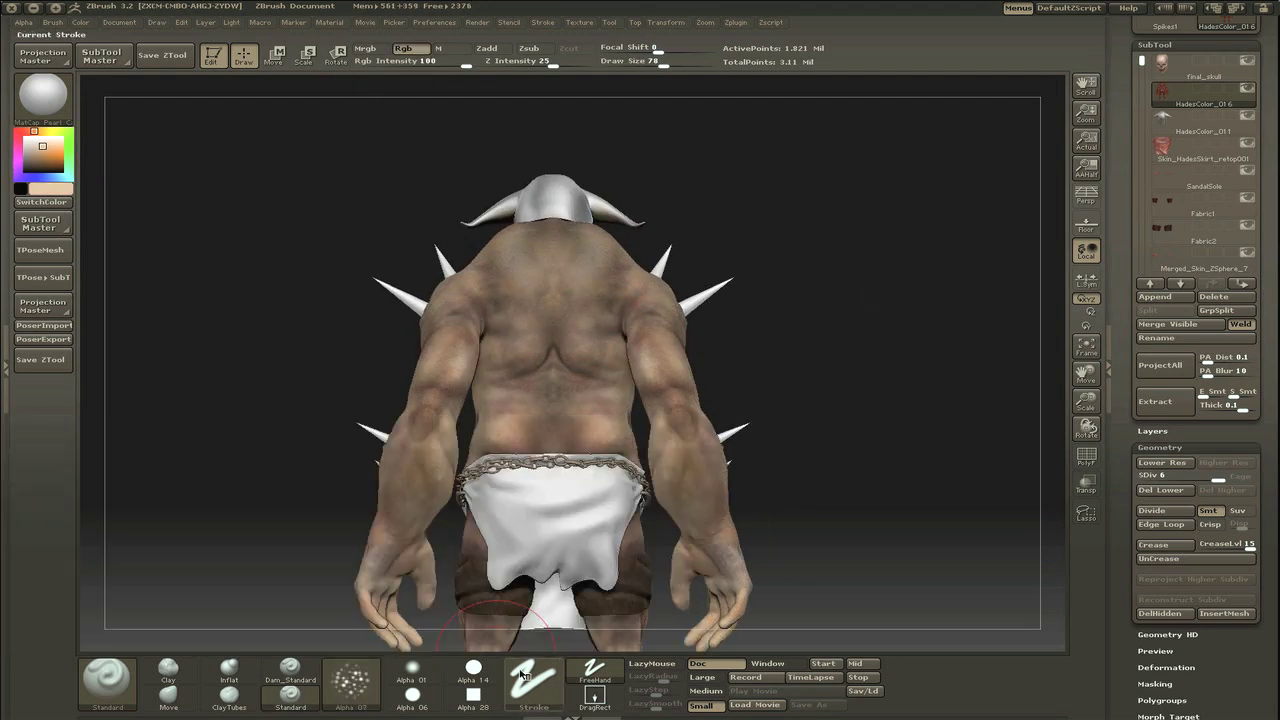
{"action": "left_click", "coordinate": [533, 680]}
{"action": "left_click", "coordinate": [420, 460]}
{"action": "left_click_drag", "start_coordinate": [792, 231], "coordinate": [767, 376], "text": "alt"}
{"action": "left_click", "coordinate": [35, 143]}
{"action": "key", "text": "s"}
{"action": "left_click_drag", "start_coordinate": [505, 395], "coordinate": [480, 395]}
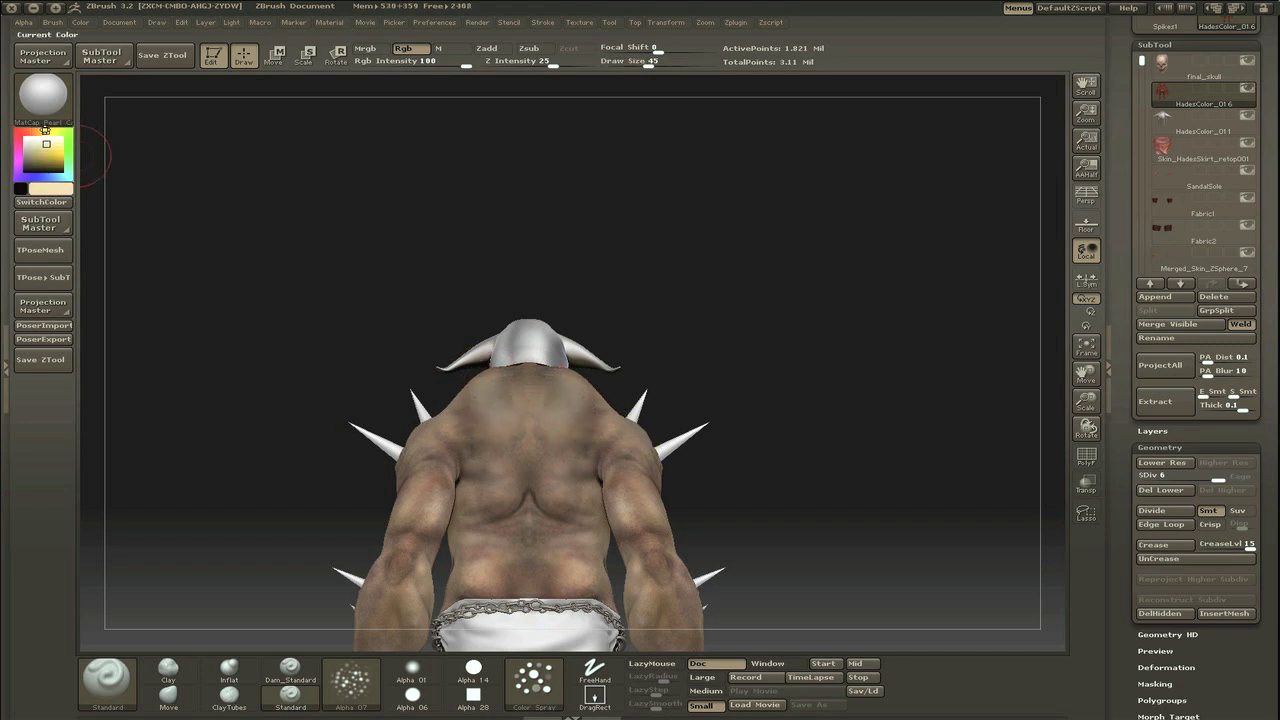
Step: Shift the chain belt across the back of the waist to a warmer, rusty tone
{"action": "mouse_move", "coordinate": [620, 240]}
{"action": "left_mouse_down"}
{"action": "mouse_move", "coordinate": [737, 366]}
{"action": "mouse_move", "coordinate": [519, 296]}
{"action": "mouse_move", "coordinate": [600, 420]}
{"action": "left_mouse_up"}
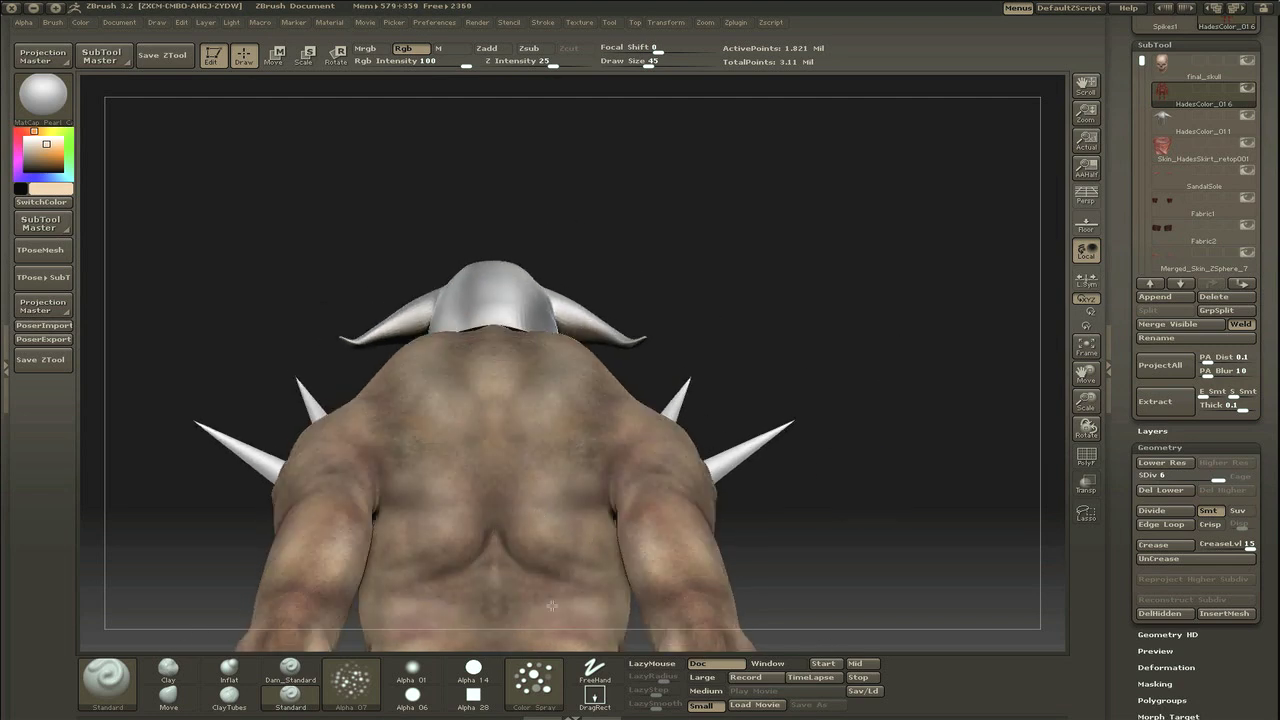
{"action": "left_click_drag", "start_coordinate": [858, 391], "coordinate": [850, 250]}
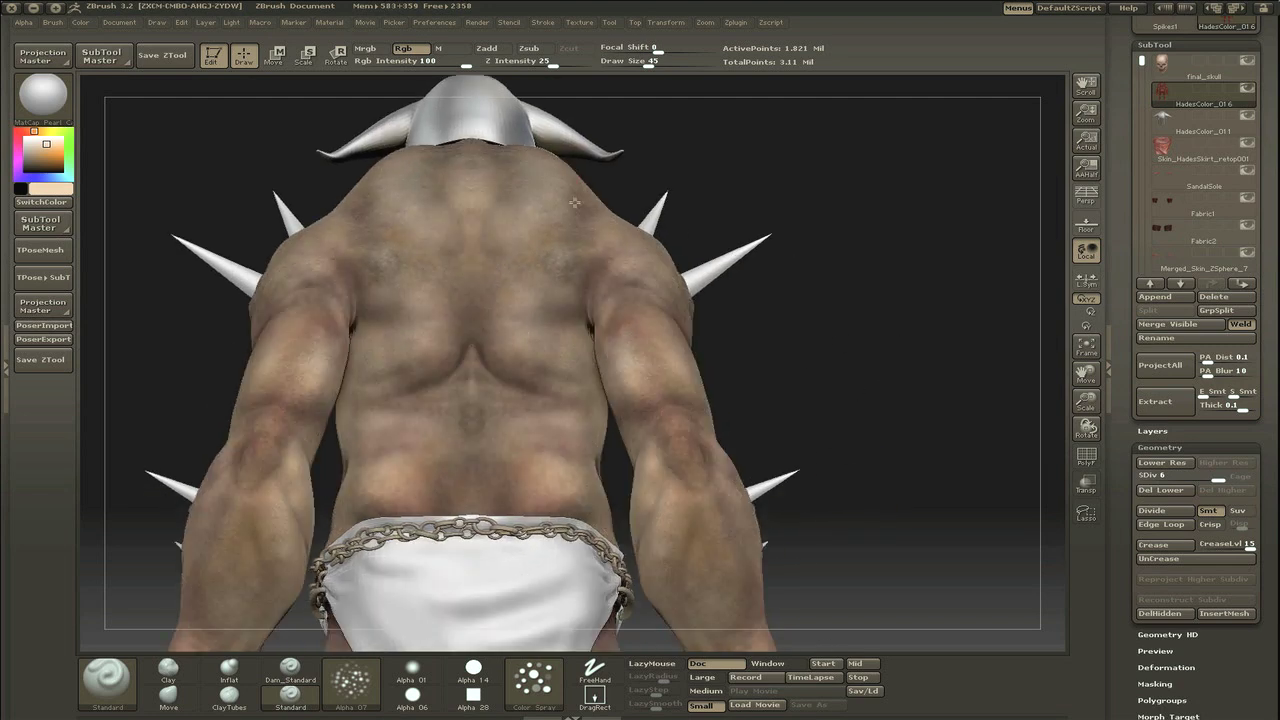
{"action": "left_click_drag", "start_coordinate": [34, 158], "coordinate": [44, 150]}
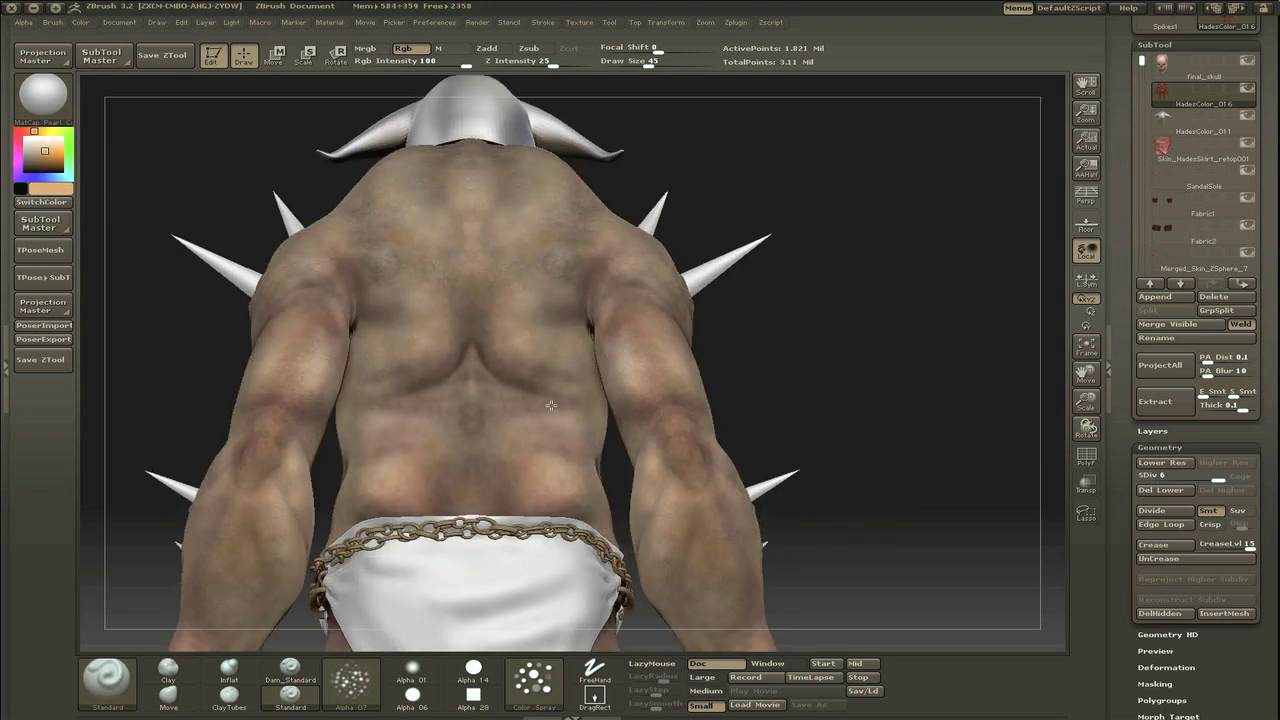
{"action": "key", "text": "f"}
{"action": "mouse_move", "coordinate": [714, 337]}
{"action": "left_mouse_down"}
{"action": "mouse_move", "coordinate": [694, 363]}
{"action": "mouse_move", "coordinate": [823, 357]}
{"action": "left_mouse_up"}
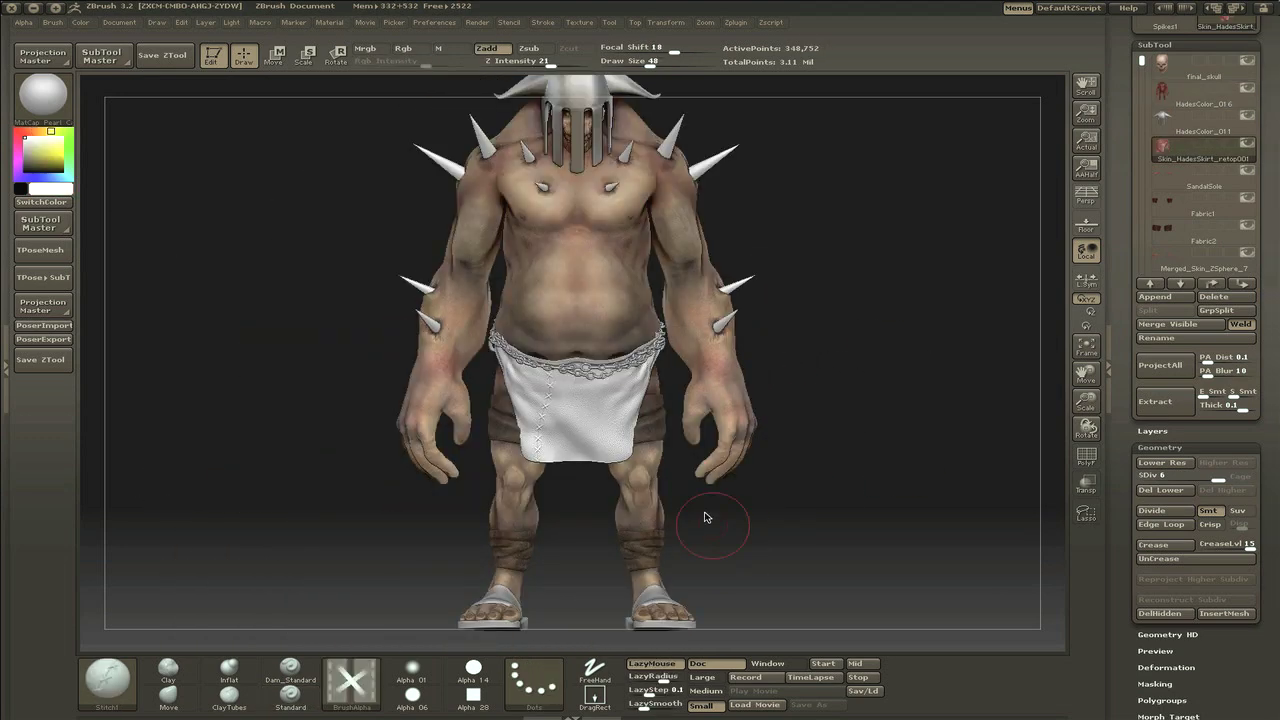
Step: Switch to a DragRect stroke with alpha off, painting colour only with Zadd off
{"action": "left_click", "coordinate": [533, 680]}
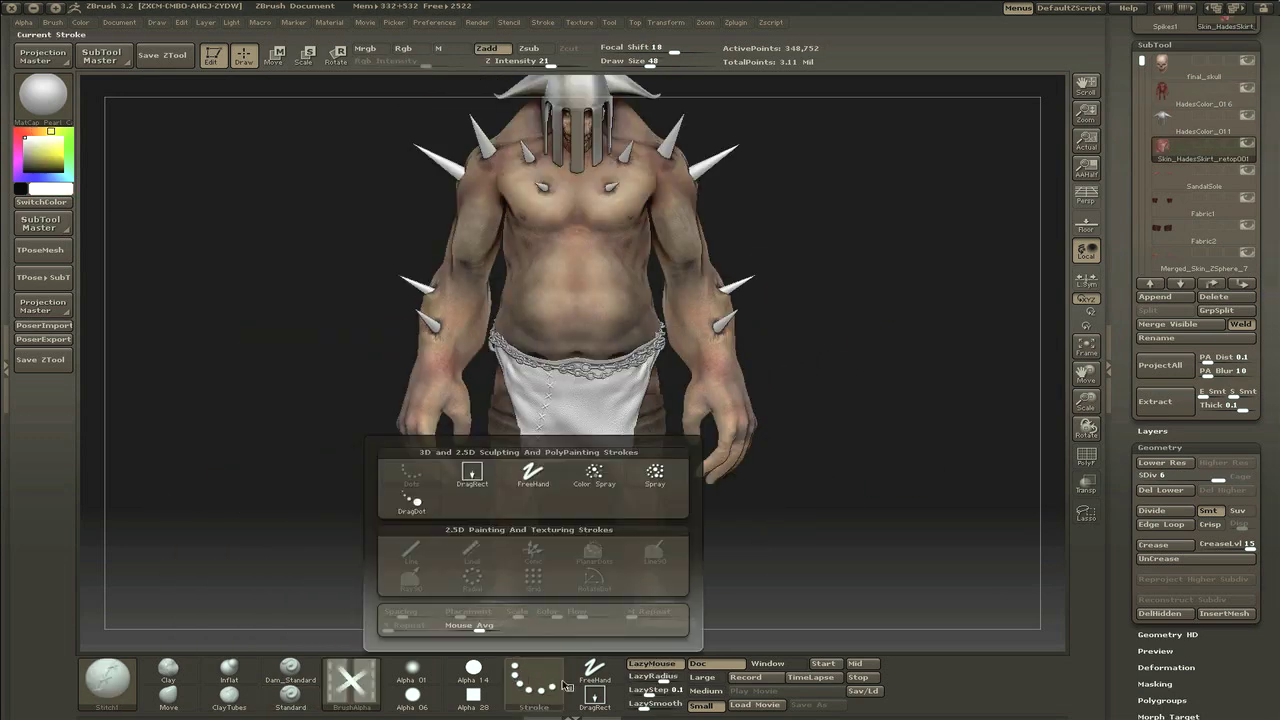
{"action": "left_click", "coordinate": [528, 472]}
{"action": "left_click", "coordinate": [351, 680]}
{"action": "left_click", "coordinate": [165, 497]}
{"action": "left_click", "coordinate": [580, 22]}
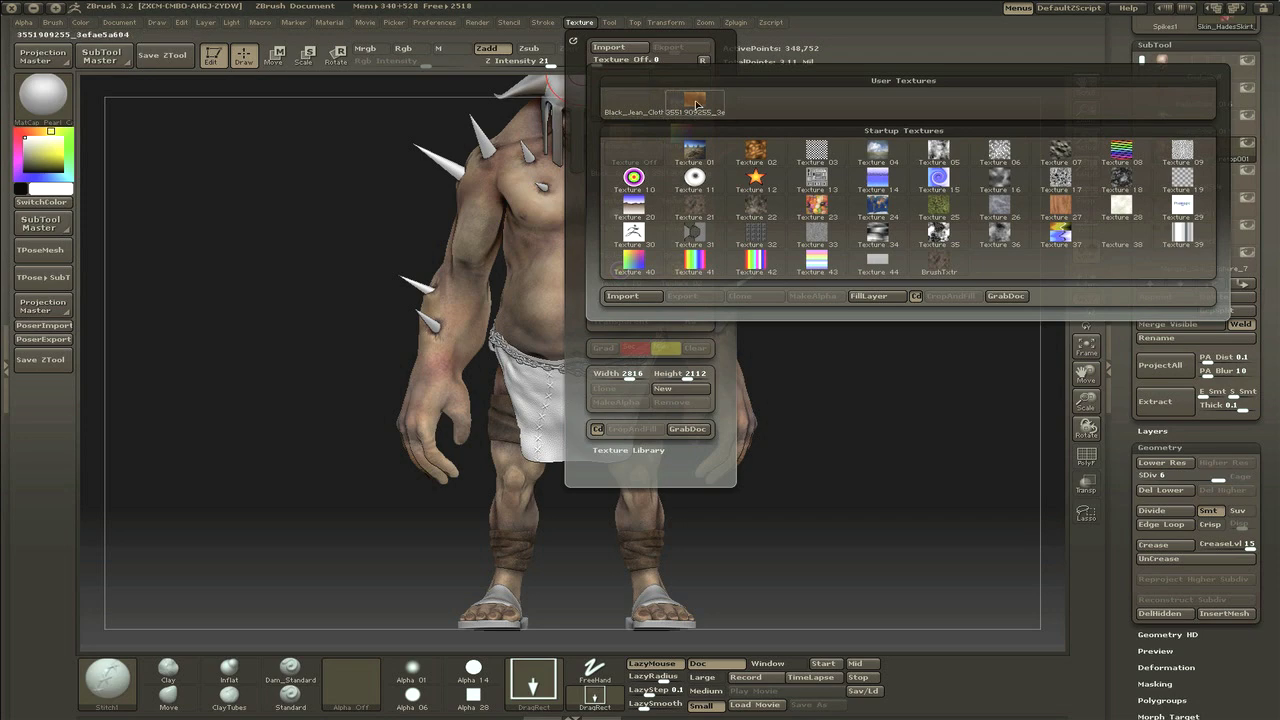
{"action": "left_click", "coordinate": [487, 48]}
{"action": "left_click", "coordinate": [403, 48]}
Step: Isolate the loincloth, test and undo a brown patch, and reset the Standard brush's Rgb/Zadd
{"action": "key", "text": "ctrl+shift+f"}
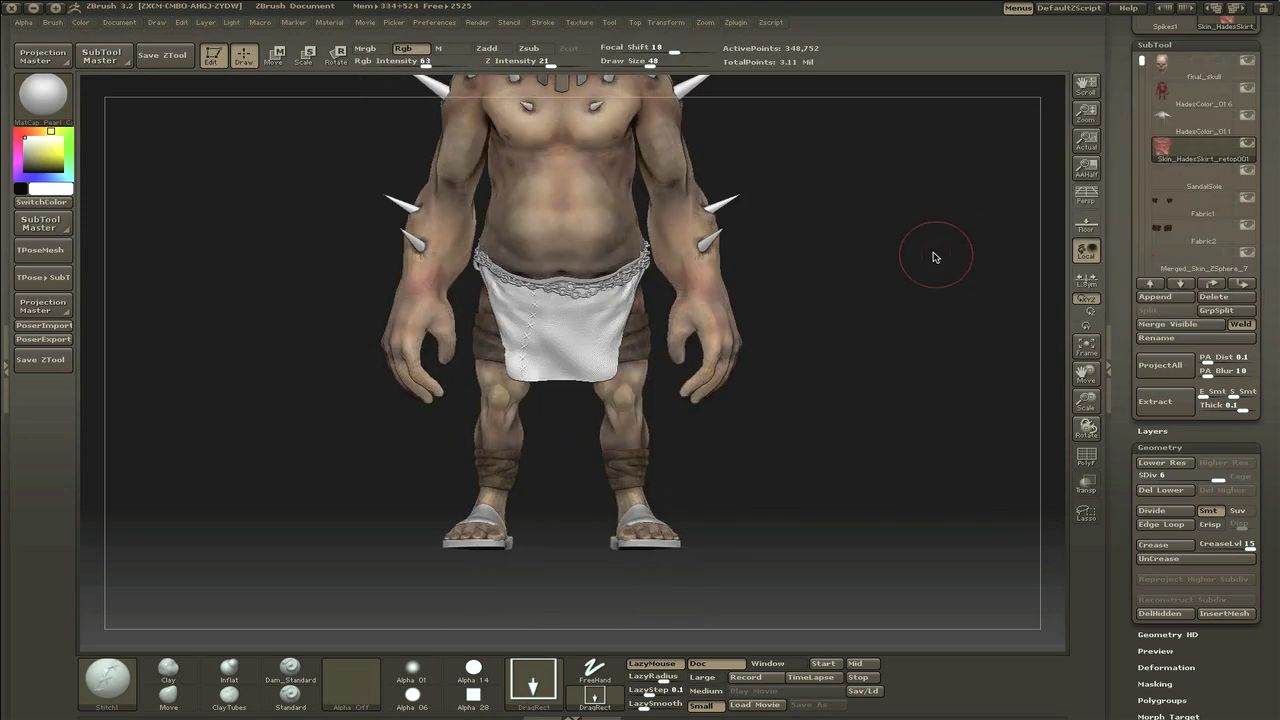
{"action": "mouse_move", "coordinate": [608, 306]}
{"action": "left_mouse_down"}
{"action": "mouse_move", "coordinate": [651, 391]}
{"action": "mouse_move", "coordinate": [454, 466]}
{"action": "left_mouse_up"}
{"action": "key", "text": "ctrl+z"}
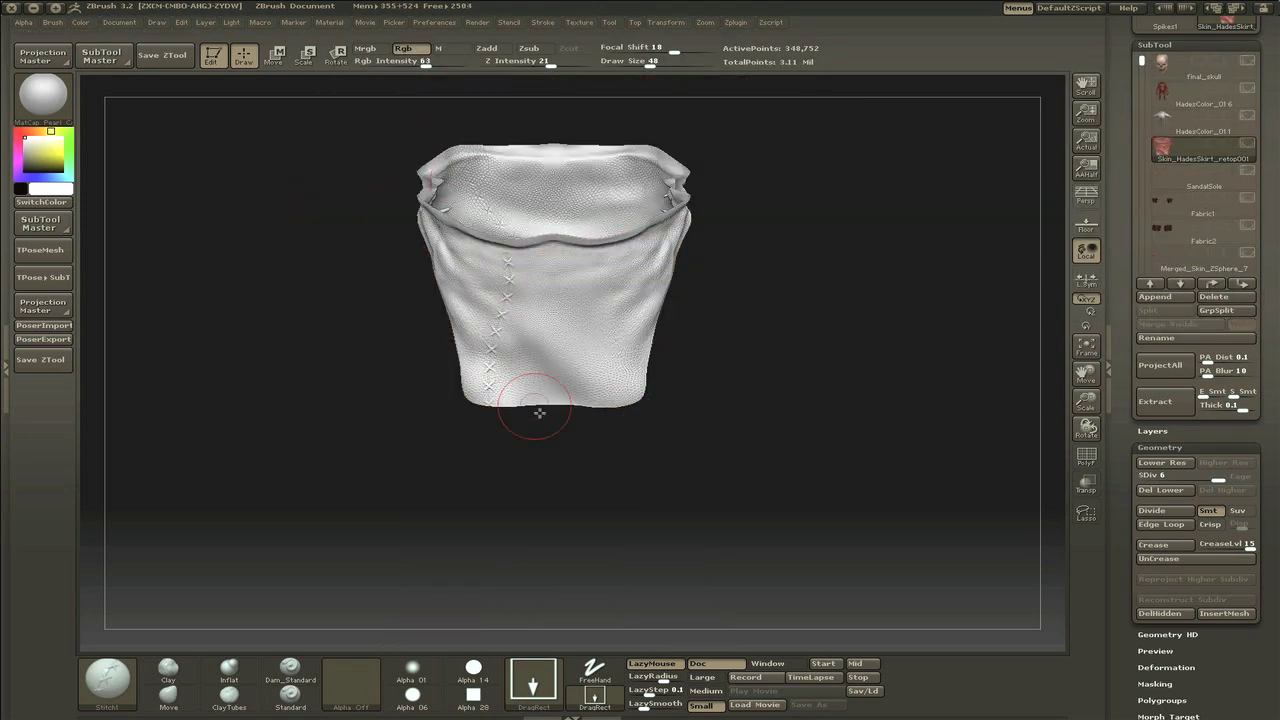
{"action": "left_click", "coordinate": [291, 697]}
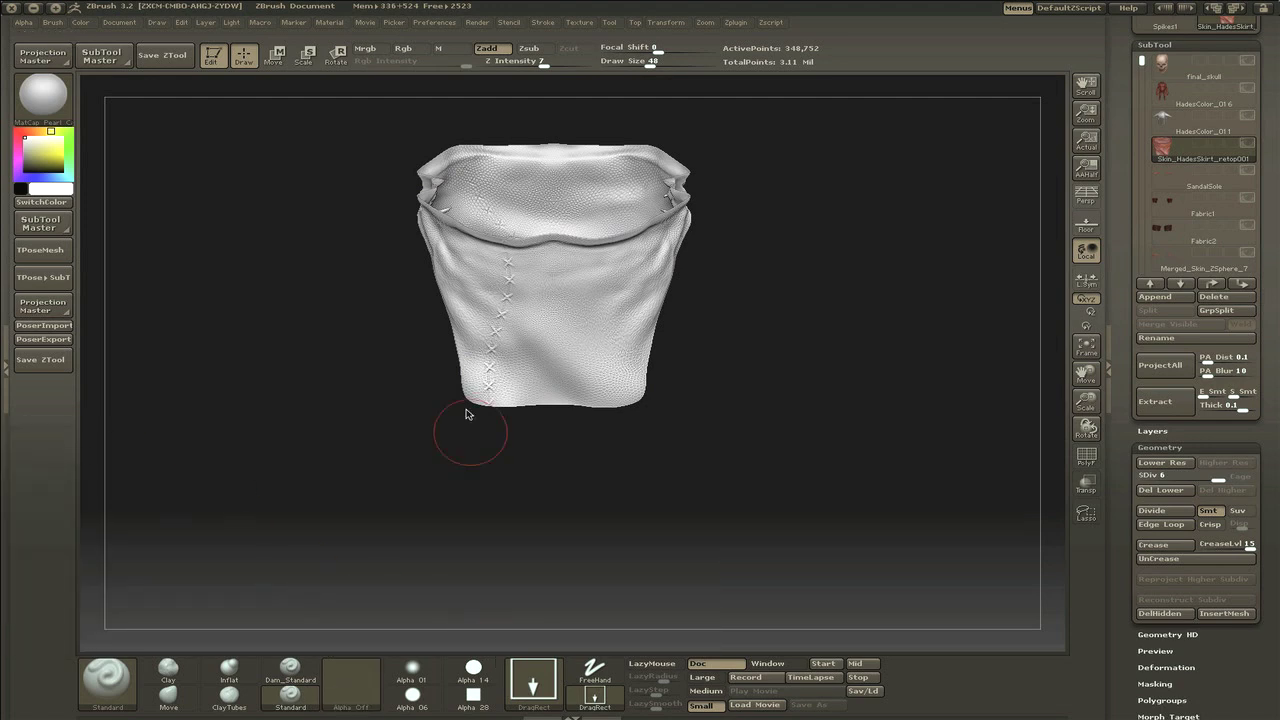
{"action": "left_click", "coordinate": [486, 48]}
{"action": "left_click", "coordinate": [403, 48]}
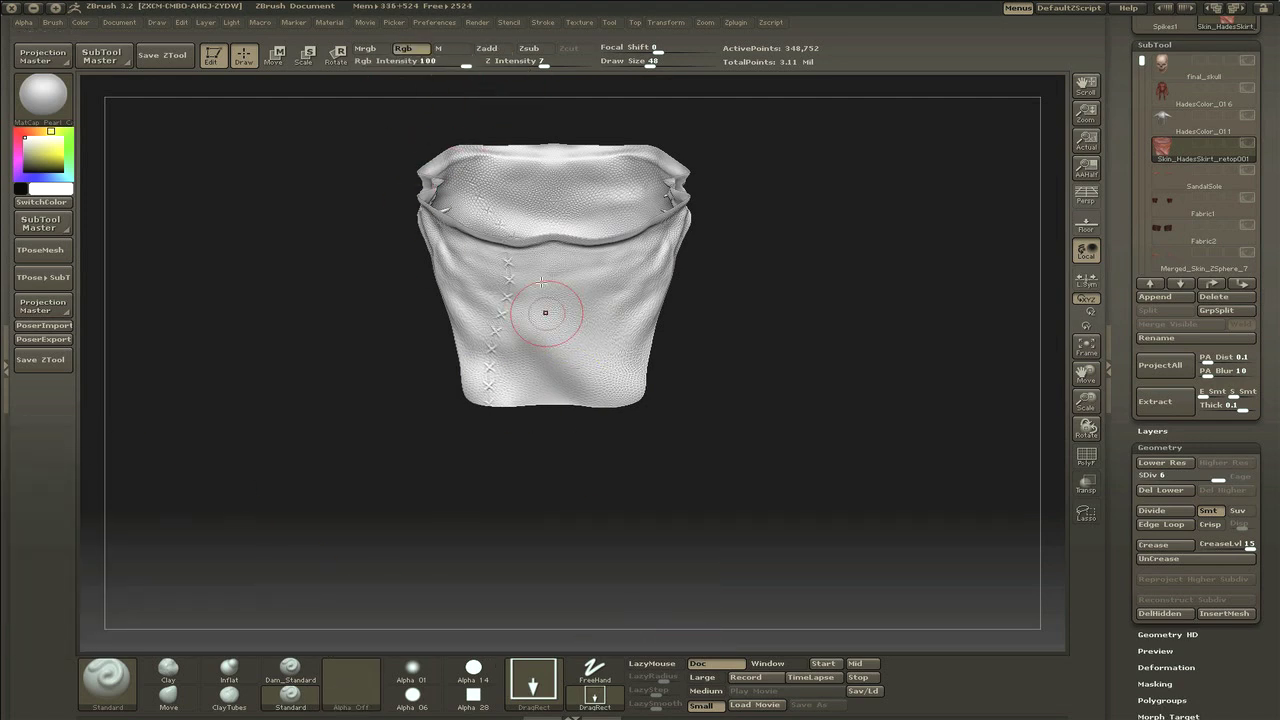
Step: Stamp the brown cloth texture over the white skirt with a DragRect stroke
{"action": "left_click", "coordinate": [579, 22]}
{"action": "left_click", "coordinate": [614, 115]}
{"action": "left_click", "coordinate": [780, 200]}
{"action": "mouse_move", "coordinate": [630, 285]}
{"action": "left_mouse_down"}
{"action": "mouse_move", "coordinate": [478, 414]}
{"action": "mouse_move", "coordinate": [540, 318]}
{"action": "mouse_move", "coordinate": [245, 277]}
{"action": "mouse_move", "coordinate": [483, 341]}
{"action": "mouse_move", "coordinate": [427, 248]}
{"action": "mouse_move", "coordinate": [486, 294]}
{"action": "mouse_move", "coordinate": [440, 429]}
{"action": "mouse_move", "coordinate": [380, 380]}
{"action": "mouse_move", "coordinate": [590, 299]}
{"action": "left_mouse_up"}
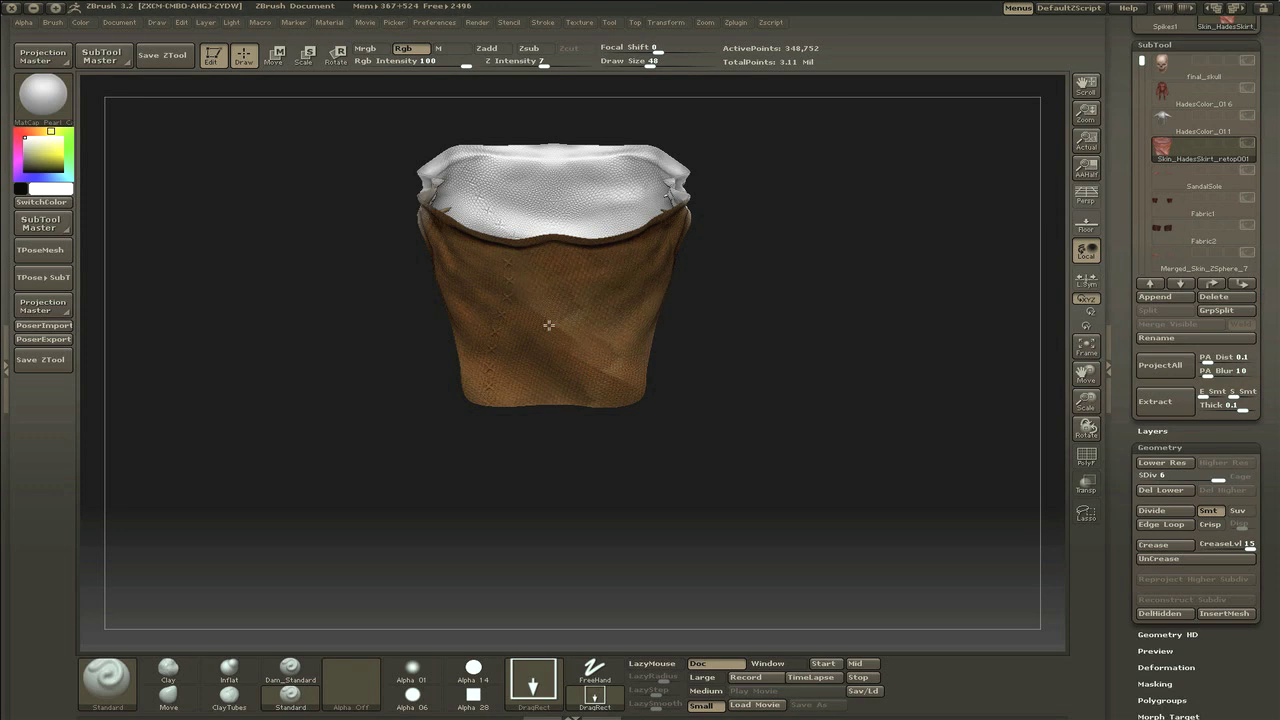
Step: Lower Rgb Intensity to 54 and paint lighter colour onto the skirt's upper flap
{"action": "left_click_drag", "start_coordinate": [546, 308], "coordinate": [868, 294]}
{"action": "left_click_drag", "start_coordinate": [712, 225], "coordinate": [554, 228]}
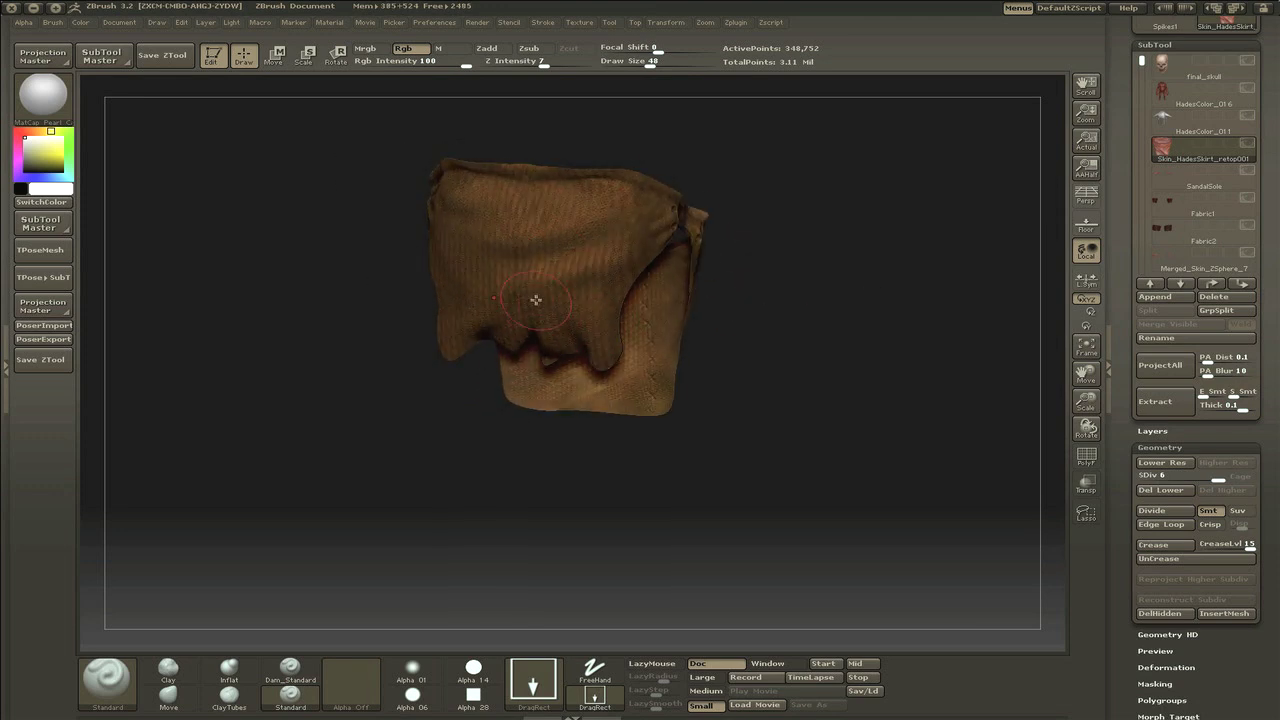
{"action": "left_click_drag", "start_coordinate": [534, 305], "coordinate": [553, 231]}
{"action": "left_click_drag", "start_coordinate": [487, 258], "coordinate": [519, 311]}
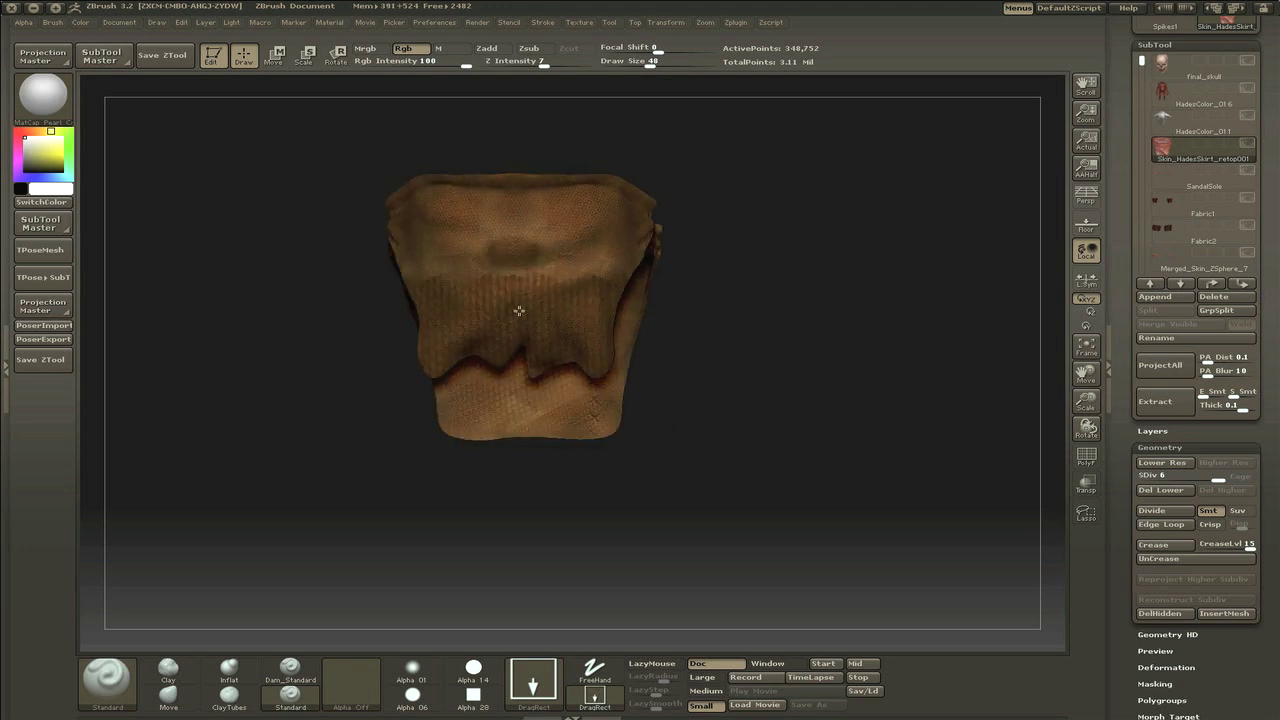
{"action": "left_click_drag", "start_coordinate": [573, 357], "coordinate": [632, 334]}
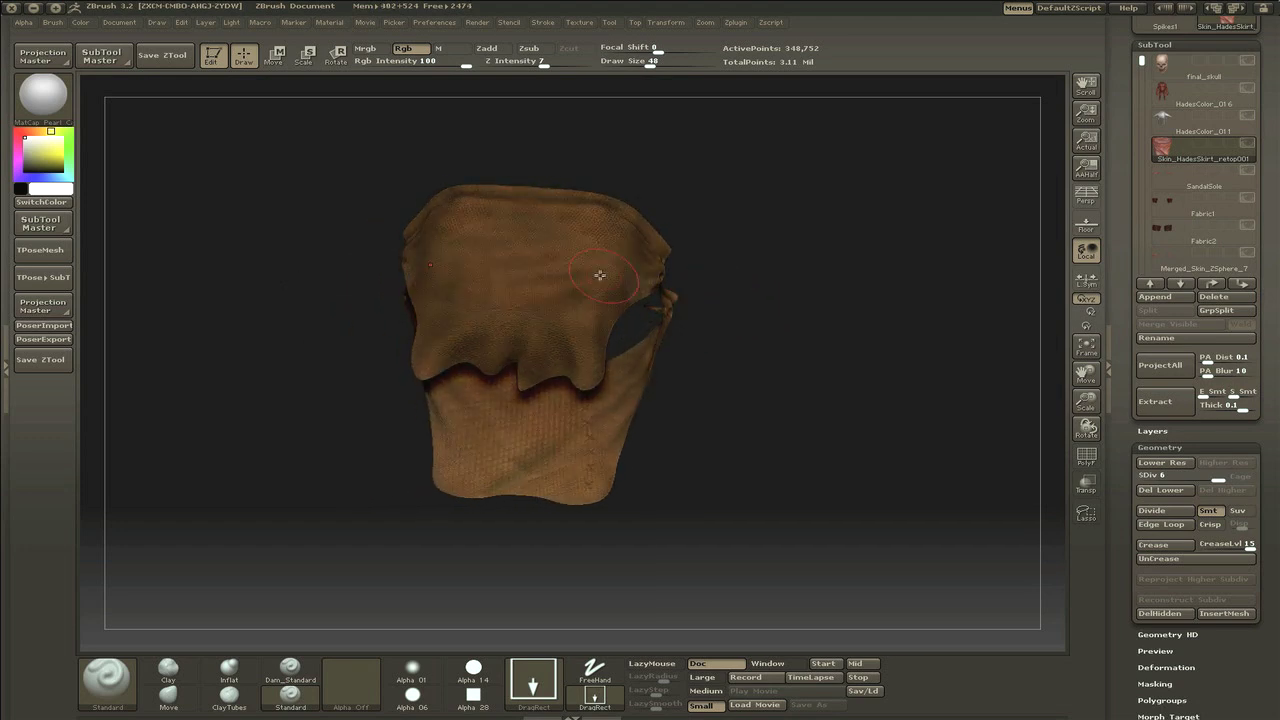
{"action": "left_click_drag", "start_coordinate": [466, 65], "coordinate": [415, 65]}
{"action": "mouse_move", "coordinate": [579, 370]}
{"action": "left_mouse_down"}
{"action": "mouse_move", "coordinate": [594, 271]}
{"action": "mouse_move", "coordinate": [530, 327]}
{"action": "mouse_move", "coordinate": [498, 326]}
{"action": "mouse_move", "coordinate": [488, 348]}
{"action": "mouse_move", "coordinate": [500, 360]}
{"action": "mouse_move", "coordinate": [446, 370]}
{"action": "left_mouse_up"}
{"action": "left_click_drag", "start_coordinate": [628, 333], "coordinate": [560, 420]}
Step: Drop Rgb Intensity to 10, then 6, and paint faint grimy shading over the skirt
{"action": "left_click", "coordinate": [579, 22]}
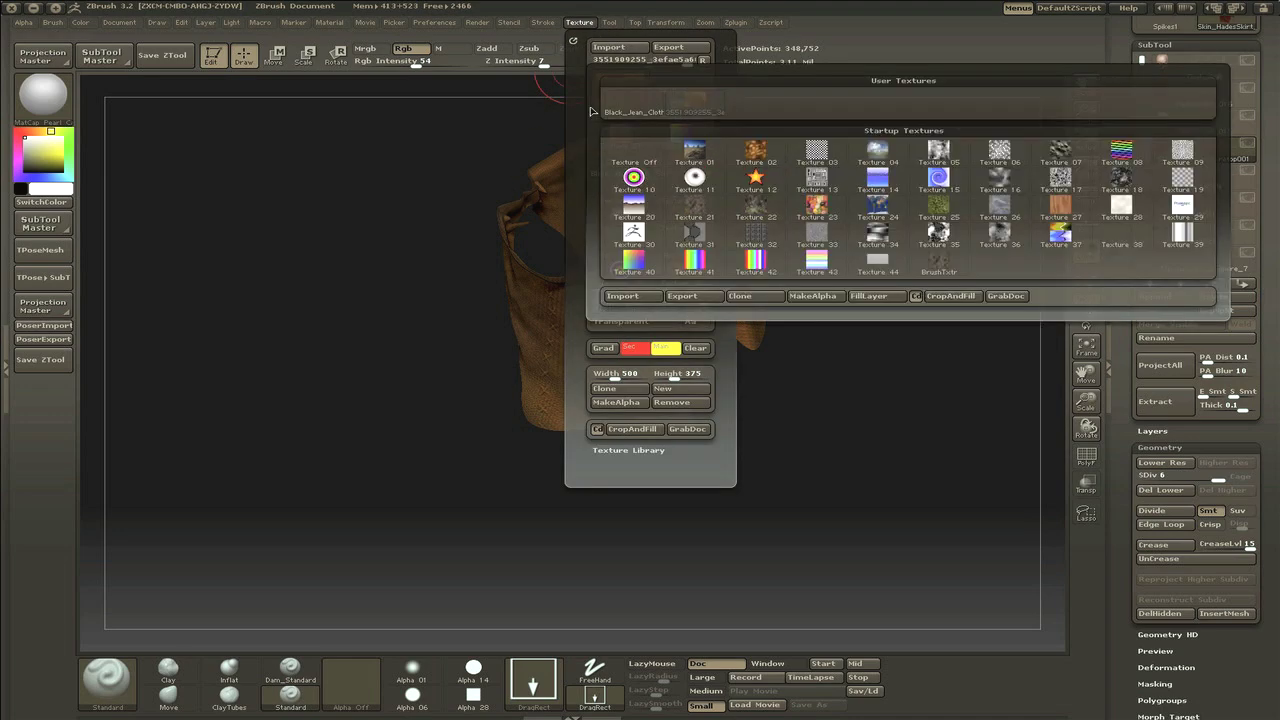
{"action": "left_click_drag", "start_coordinate": [632, 362], "coordinate": [300, 77]}
{"action": "left_click_drag", "start_coordinate": [415, 61], "coordinate": [362, 61]}
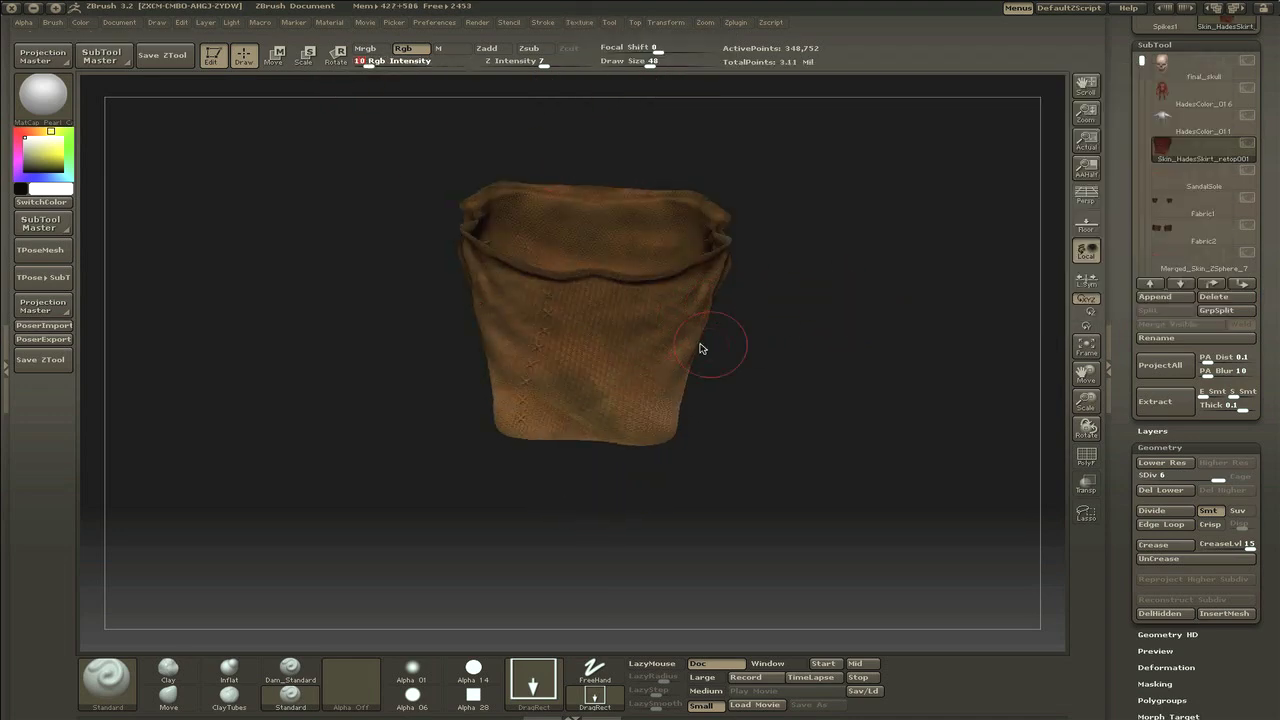
{"action": "left_click_drag", "start_coordinate": [683, 476], "coordinate": [534, 126]}
{"action": "left_click_drag", "start_coordinate": [375, 62], "coordinate": [369, 62]}
{"action": "left_click_drag", "start_coordinate": [563, 383], "coordinate": [859, 390]}
{"action": "left_click_drag", "start_coordinate": [818, 457], "coordinate": [916, 418]}
{"action": "left_click_drag", "start_coordinate": [804, 288], "coordinate": [930, 350]}
{"action": "left_click_drag", "start_coordinate": [851, 478], "coordinate": [583, 500]}
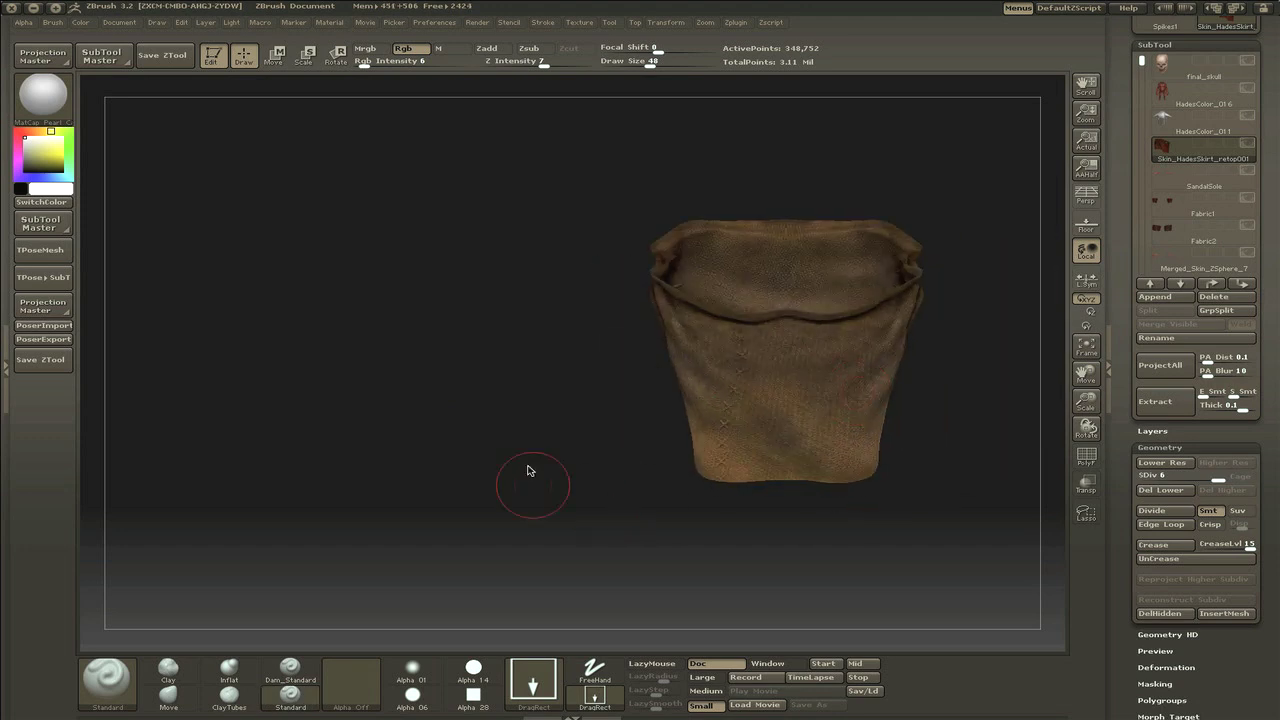
{"action": "left_click", "coordinate": [540, 27]}
{"action": "left_click_drag", "start_coordinate": [963, 430], "coordinate": [450, 520]}
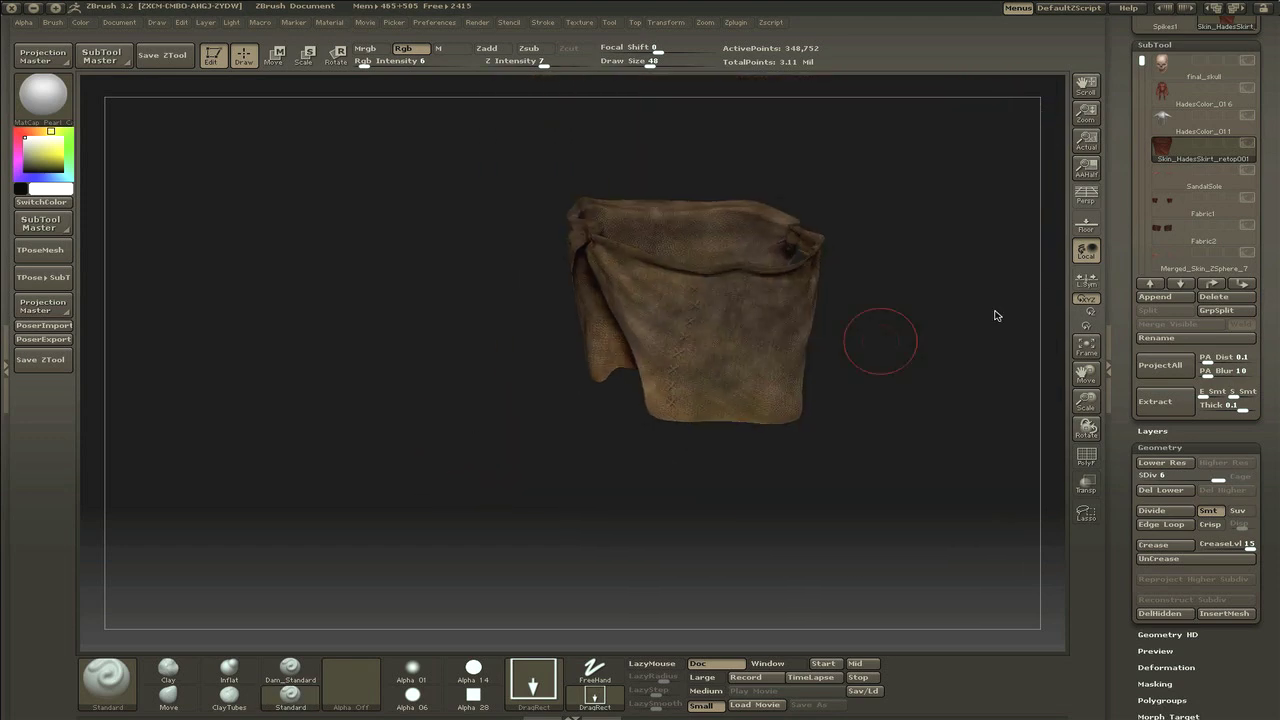
Step: Compare the skirt against the full character, re-isolate it, and switch to a FreeHand stroke with a speckled alpha
{"action": "left_click", "coordinate": [1247, 143], "text": "shift"}
{"action": "left_click_drag", "start_coordinate": [995, 376], "coordinate": [840, 372], "text": "alt"}
{"action": "left_click", "coordinate": [1253, 148], "text": "shift"}
{"action": "key", "text": "f"}
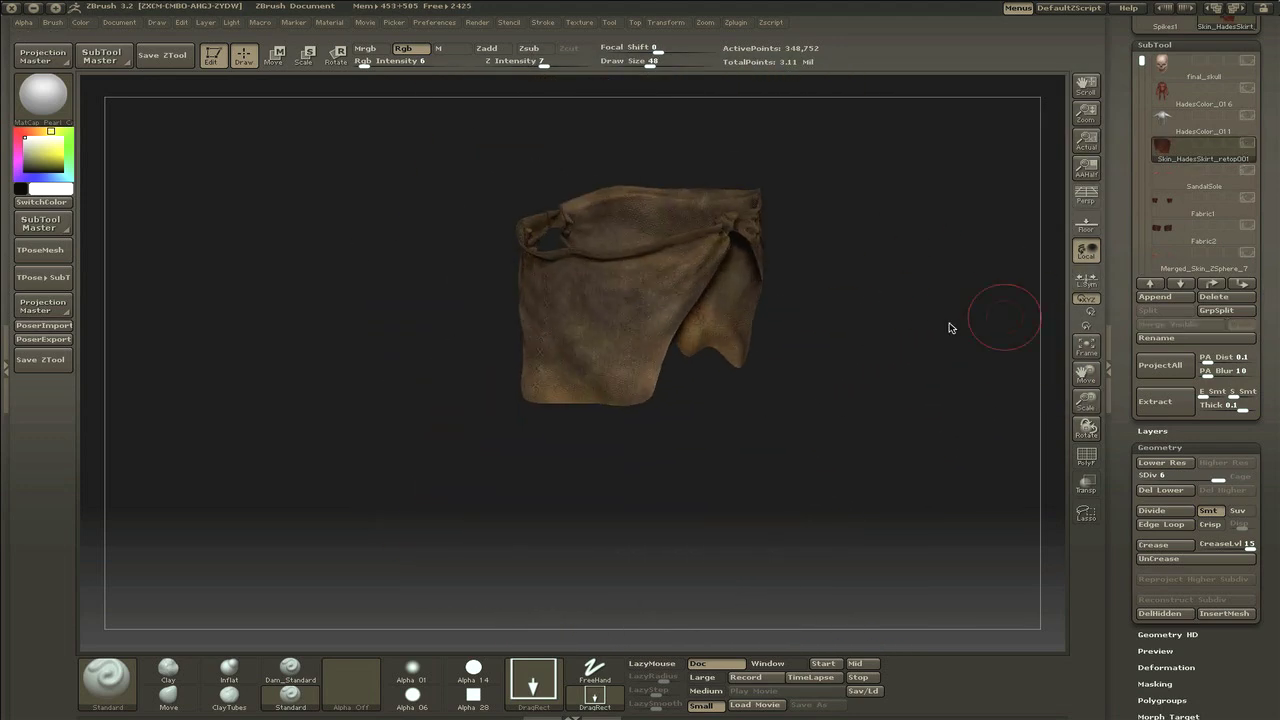
{"action": "left_click_drag", "start_coordinate": [625, 257], "coordinate": [484, 244]}
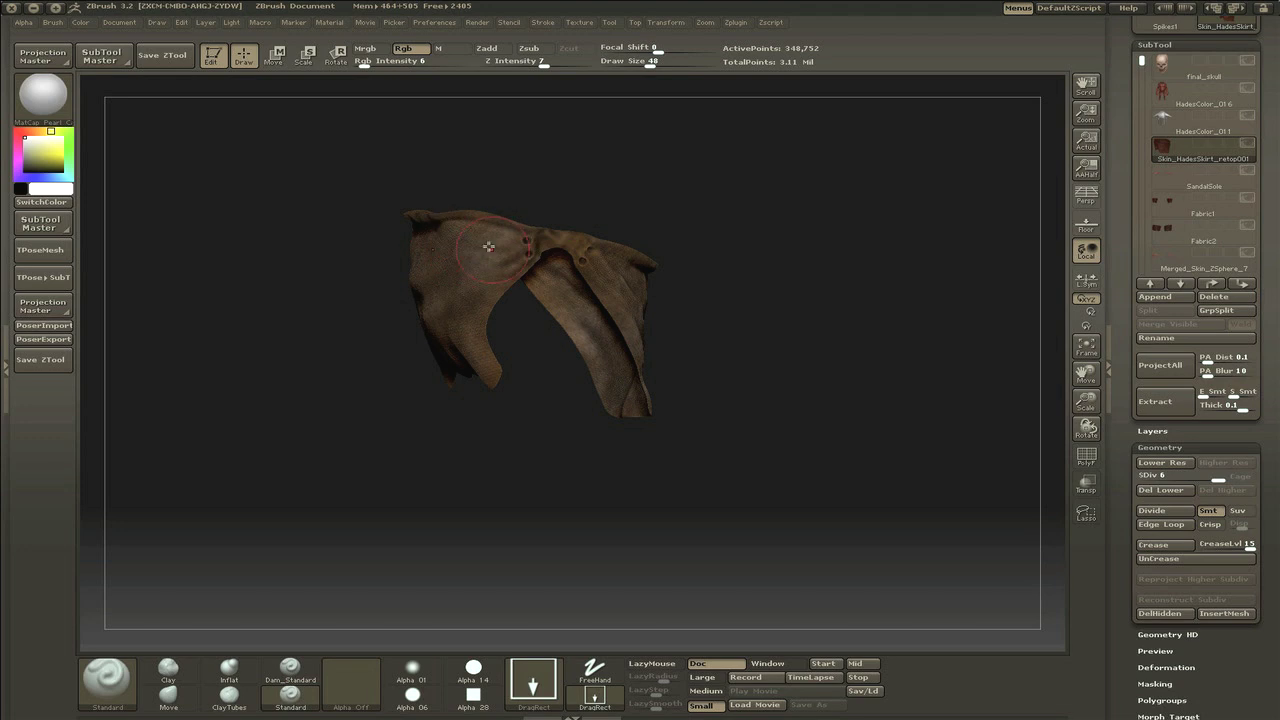
{"action": "left_click_drag", "start_coordinate": [617, 254], "coordinate": [476, 238]}
{"action": "left_click_drag", "start_coordinate": [494, 383], "coordinate": [474, 365]}
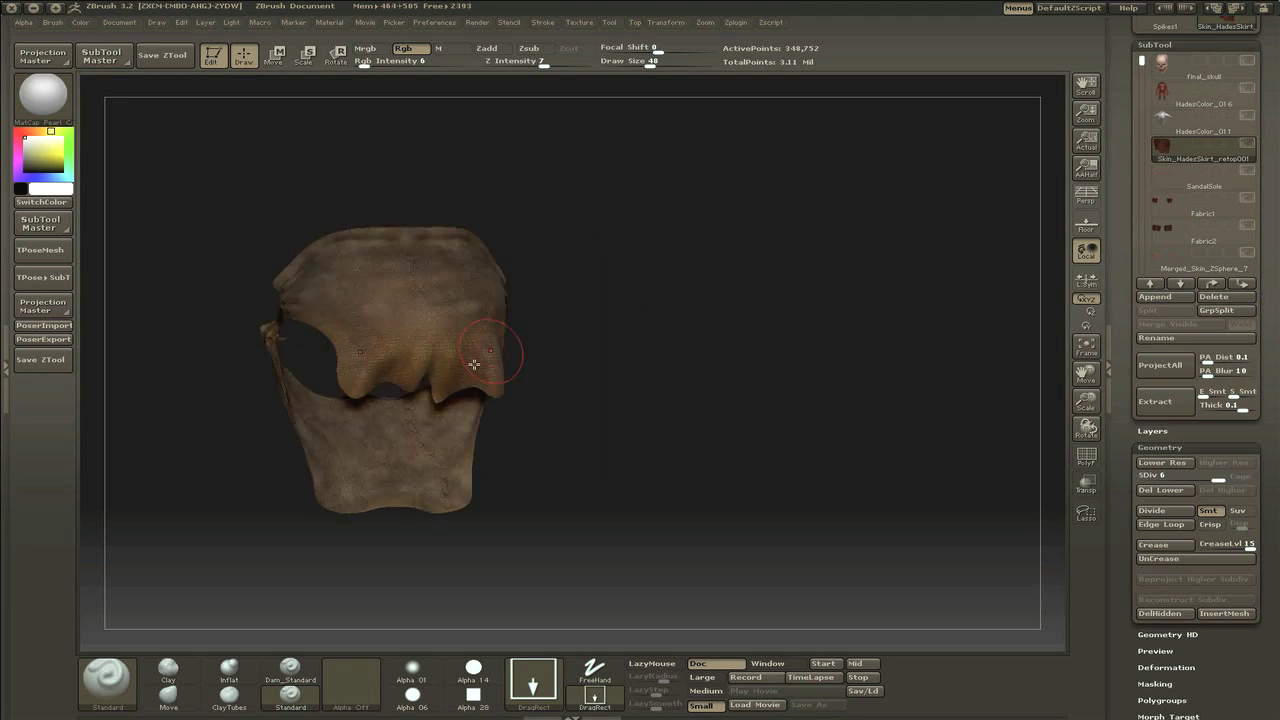
{"action": "left_click_drag", "start_coordinate": [587, 350], "coordinate": [450, 368]}
{"action": "left_click_drag", "start_coordinate": [508, 400], "coordinate": [667, 377]}
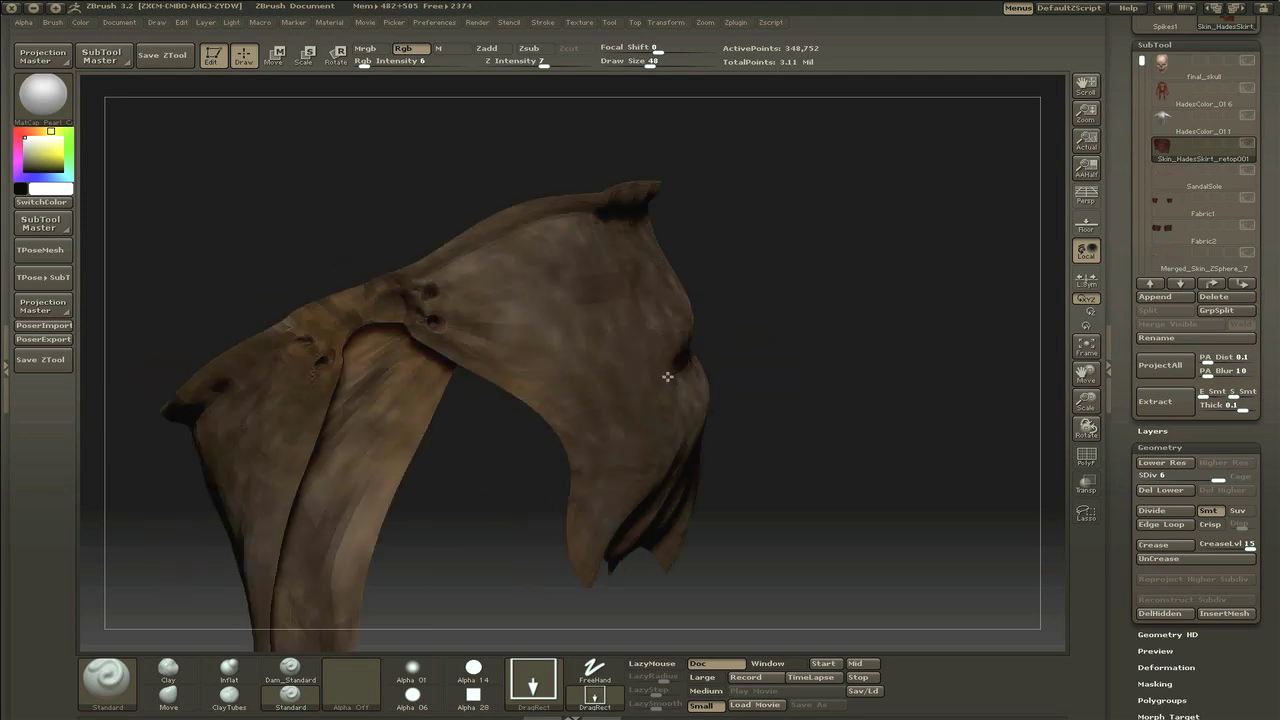
{"action": "mouse_move", "coordinate": [589, 588]}
{"action": "left_mouse_down"}
{"action": "mouse_move", "coordinate": [640, 560]}
{"action": "mouse_move", "coordinate": [766, 617]}
{"action": "mouse_move", "coordinate": [817, 480]}
{"action": "mouse_move", "coordinate": [601, 458]}
{"action": "mouse_move", "coordinate": [554, 400]}
{"action": "mouse_move", "coordinate": [791, 526]}
{"action": "mouse_move", "coordinate": [760, 480]}
{"action": "mouse_move", "coordinate": [877, 282]}
{"action": "left_mouse_up"}
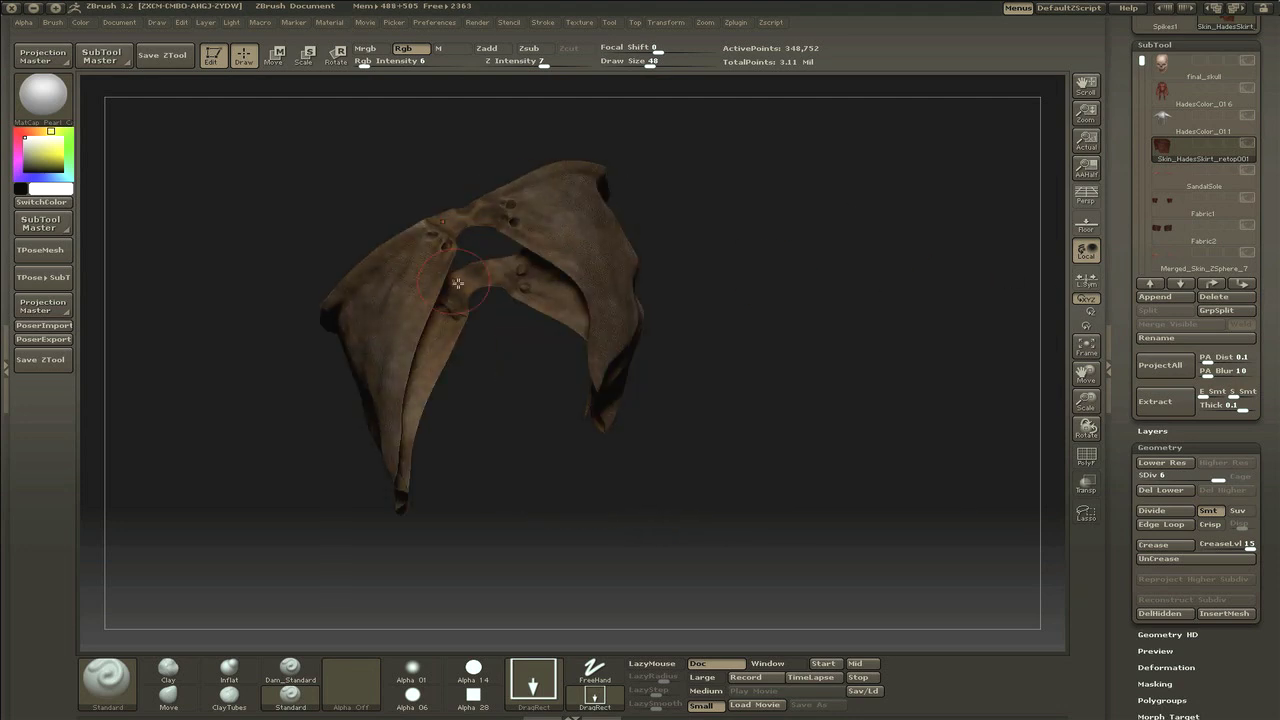
{"action": "left_click_drag", "start_coordinate": [457, 283], "coordinate": [432, 253]}
{"action": "left_click_drag", "start_coordinate": [484, 341], "coordinate": [940, 386]}
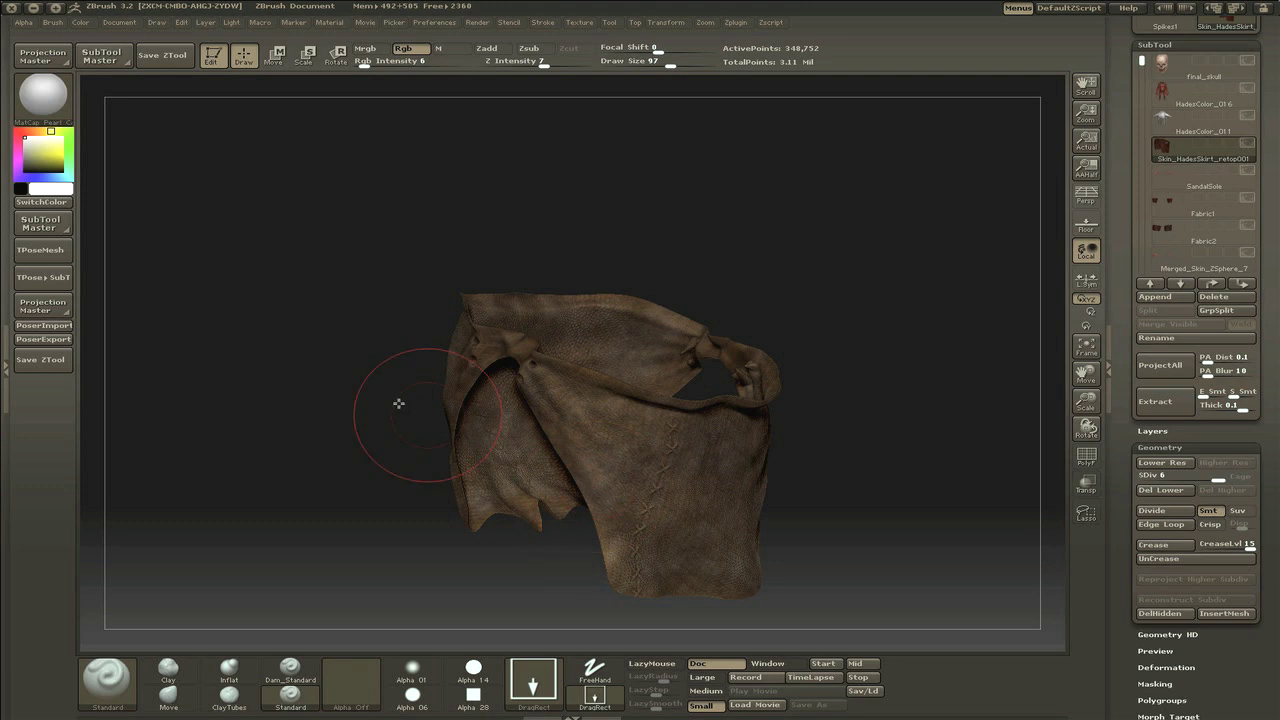
{"action": "left_click", "coordinate": [527, 688]}
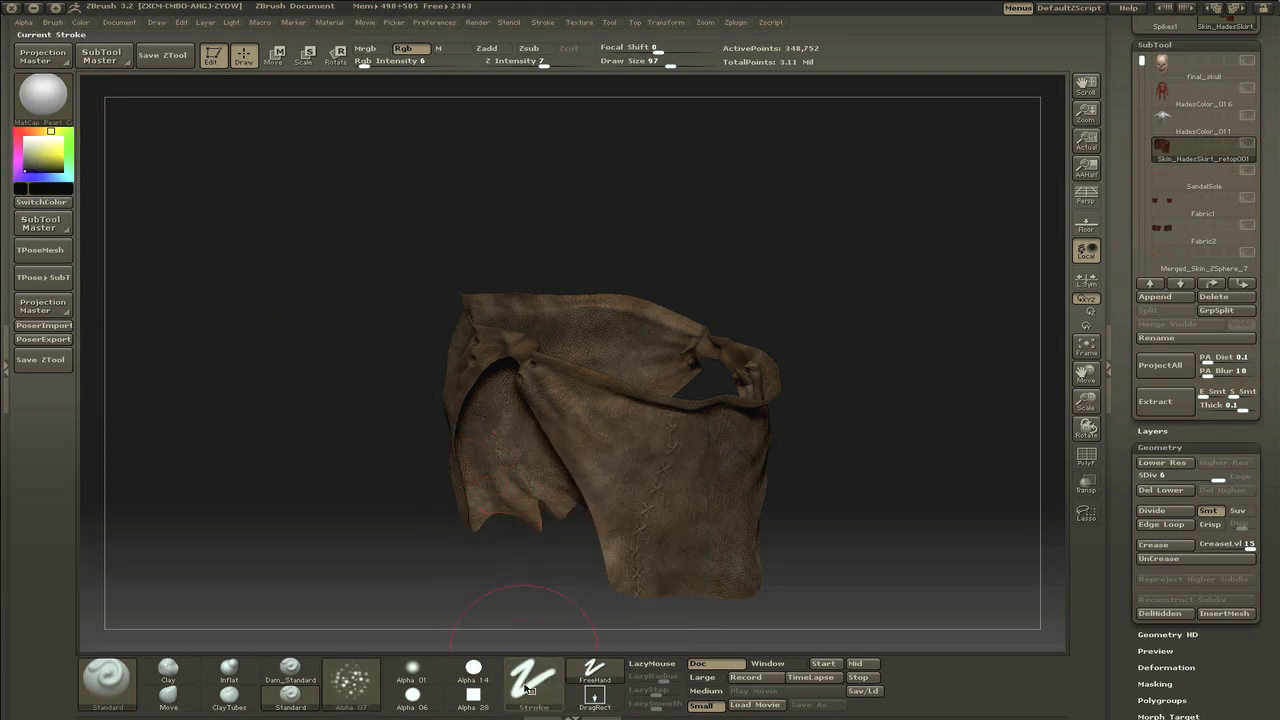
Step: Switch to the Color Spray stroke with Rgb Intensity 24 and brush size 31
{"action": "left_click", "coordinate": [527, 688]}
{"action": "left_click", "coordinate": [649, 522]}
{"action": "key", "text": "i"}
{"action": "key", "text": "s"}
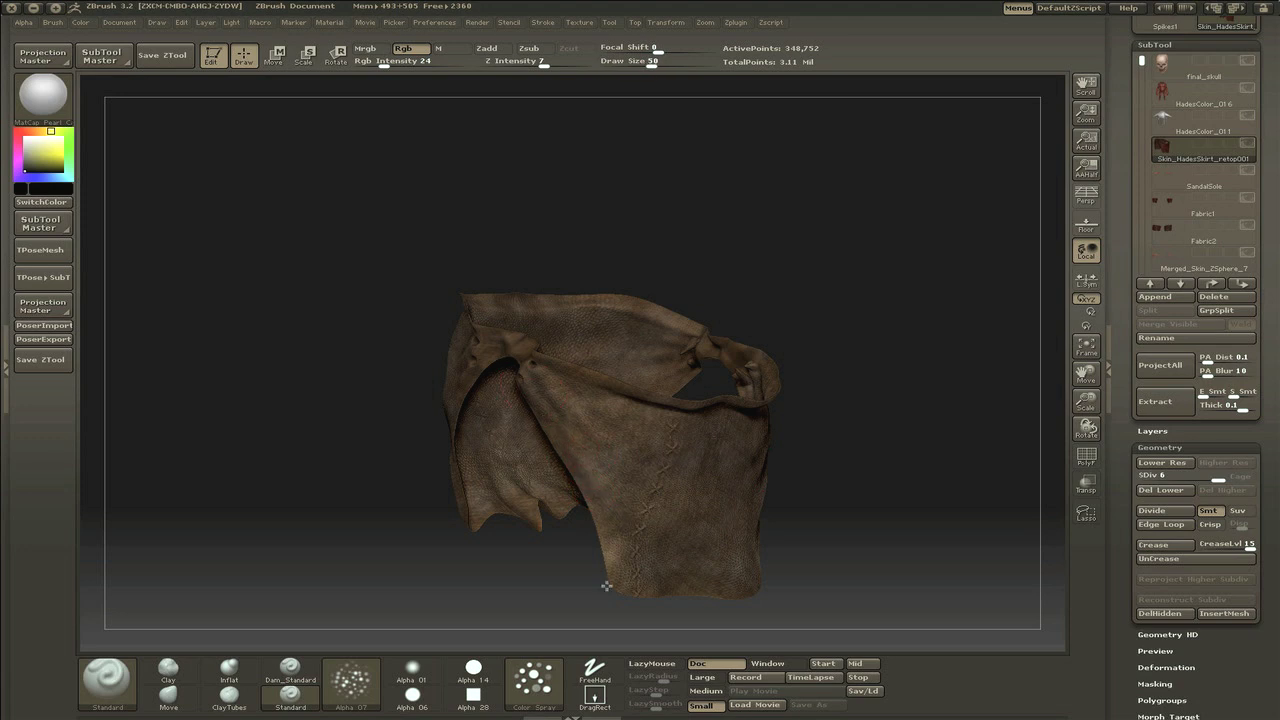
Step: Sample a tan colour from the skirt and spray it over the cloth from several angles
{"action": "mouse_move", "coordinate": [727, 589]}
{"action": "left_mouse_down"}
{"action": "mouse_move", "coordinate": [701, 397]}
{"action": "mouse_move", "coordinate": [330, 378]}
{"action": "left_mouse_up"}
{"action": "key", "text": "c"}
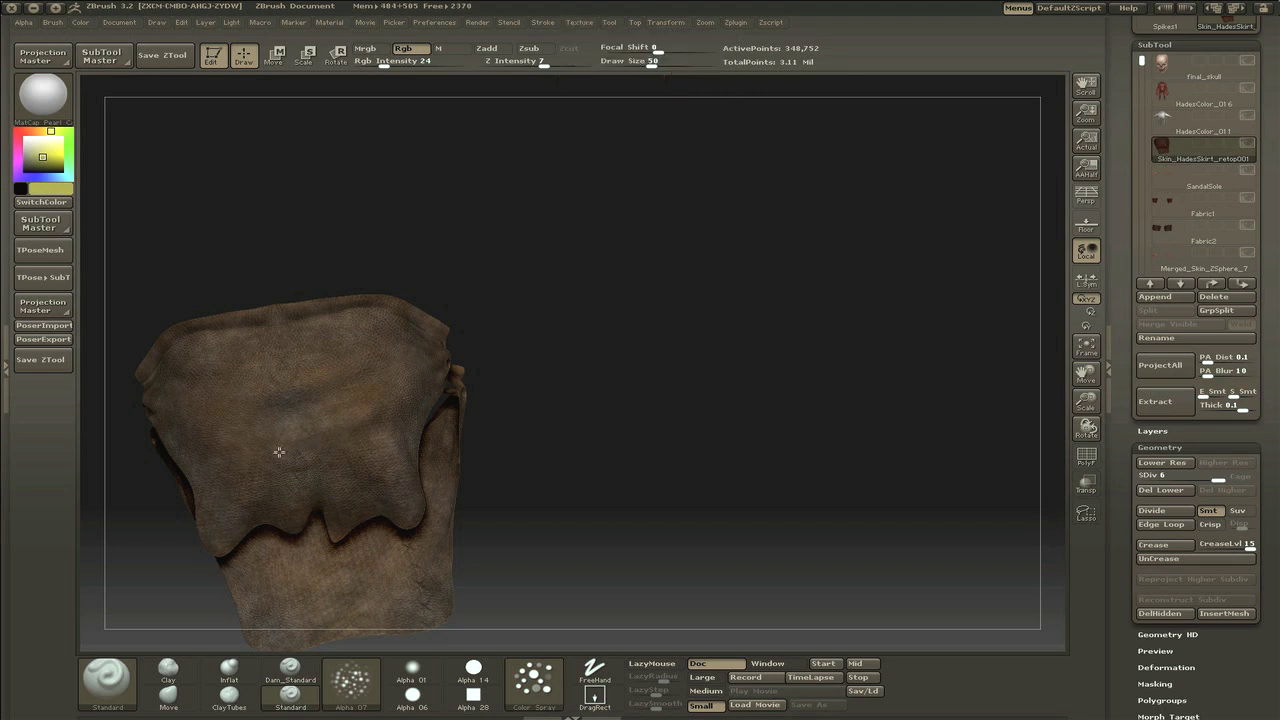
{"action": "left_click_drag", "start_coordinate": [365, 433], "coordinate": [466, 300]}
{"action": "left_click_drag", "start_coordinate": [712, 343], "coordinate": [180, 294]}
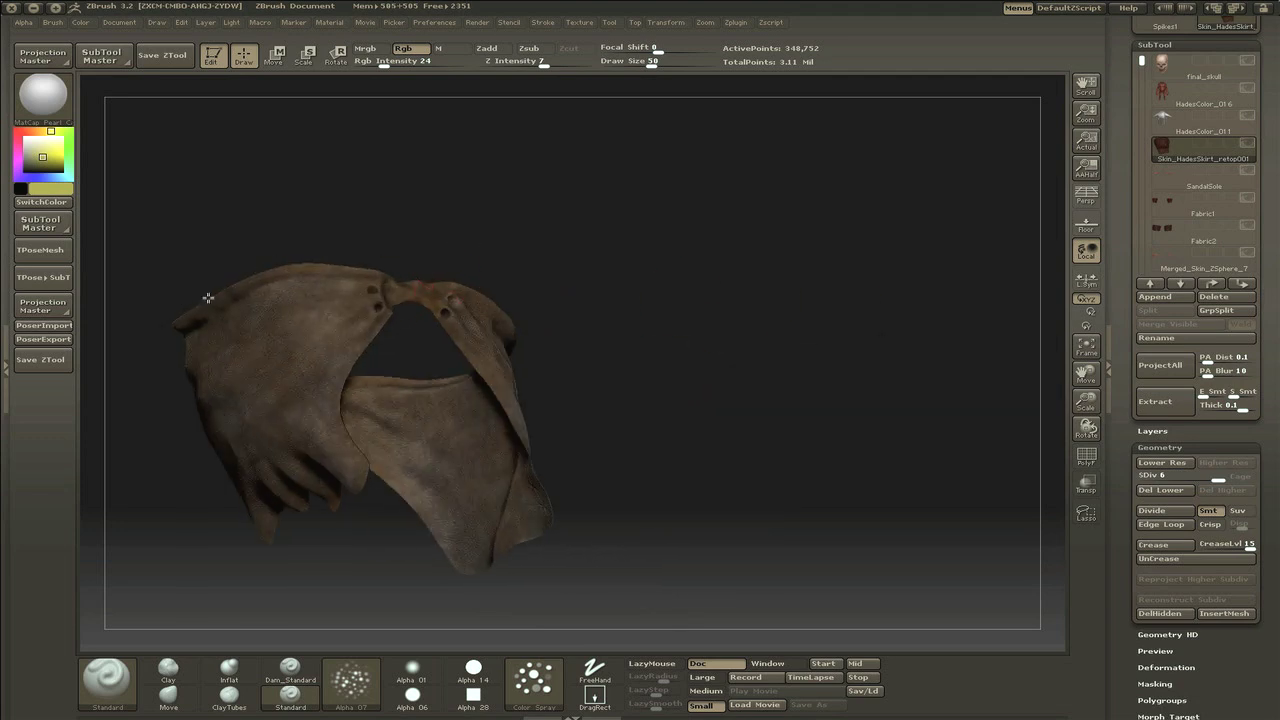
{"action": "key", "text": "space"}
{"action": "left_click_drag", "start_coordinate": [600, 220], "coordinate": [506, 339]}
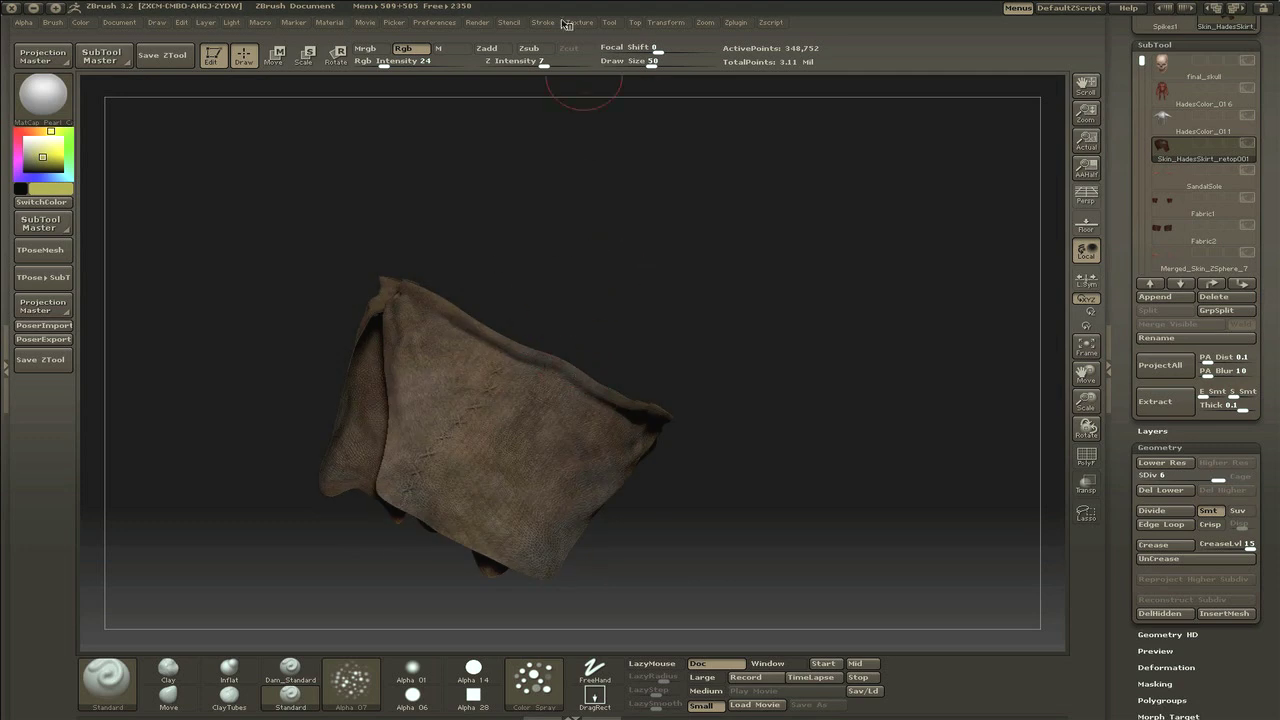
{"action": "left_click_drag", "start_coordinate": [580, 371], "coordinate": [399, 353]}
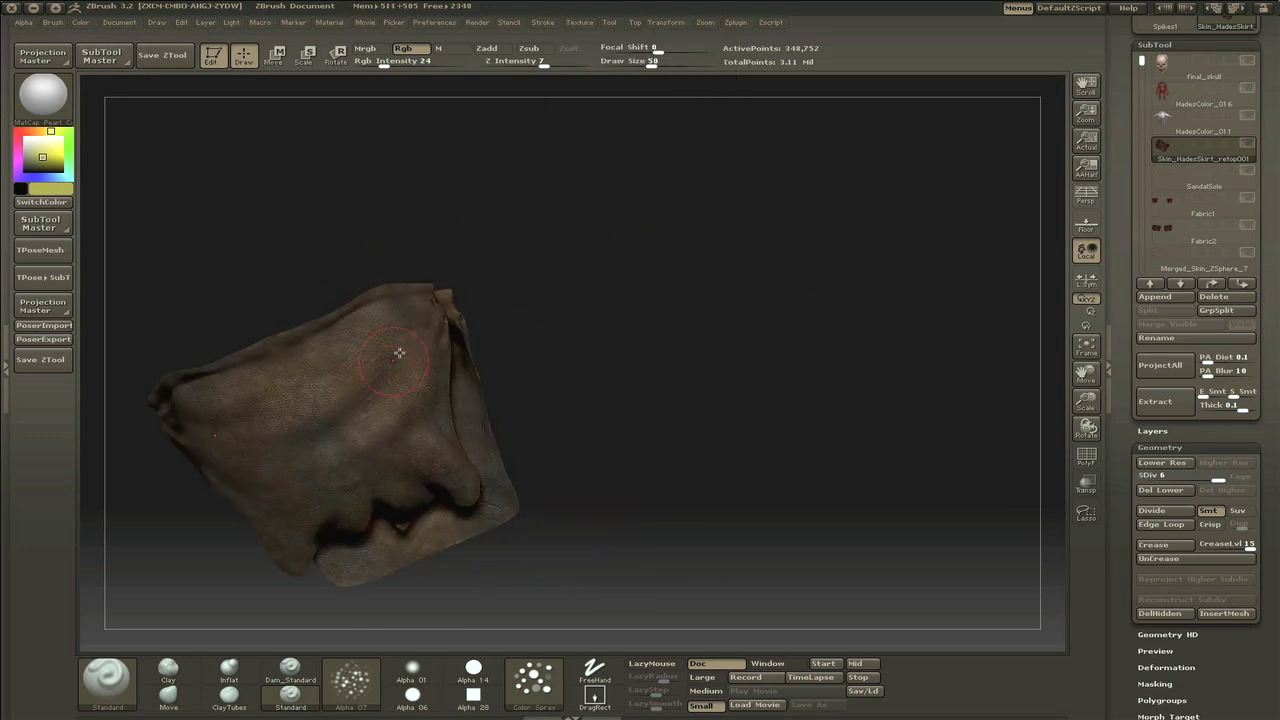
{"action": "left_click_drag", "start_coordinate": [606, 246], "coordinate": [523, 520]}
{"action": "left_click_drag", "start_coordinate": [815, 453], "coordinate": [366, 586]}
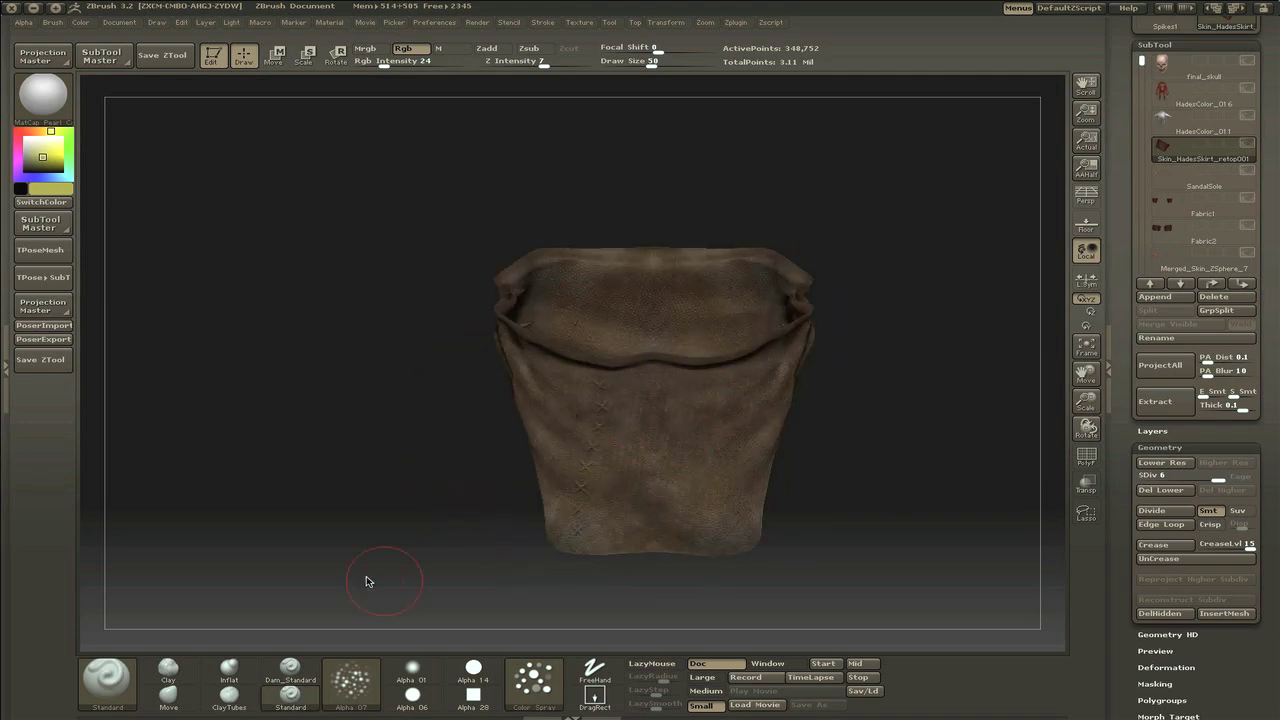
Step: Spray dark brown over the skirt with the brush size reduced to 16
{"action": "left_click", "coordinate": [579, 22]}
{"action": "left_click", "coordinate": [24, 184]}
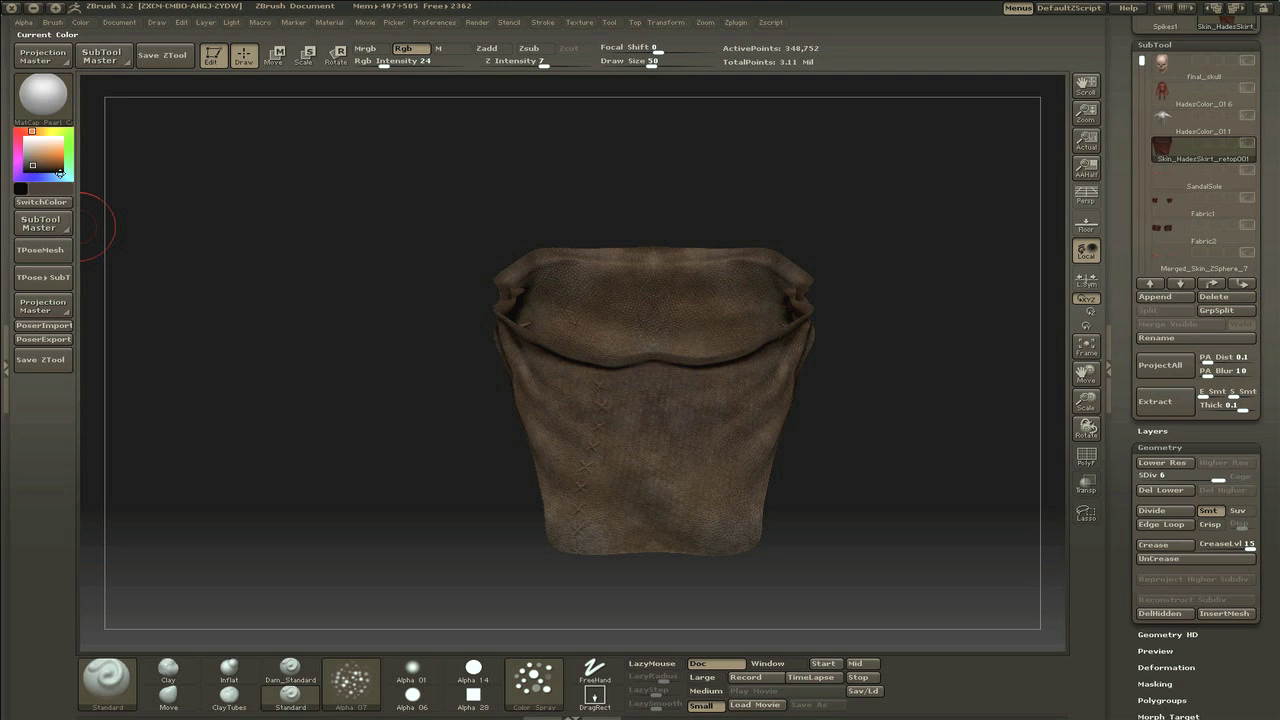
{"action": "left_click_drag", "start_coordinate": [900, 380], "coordinate": [784, 376]}
{"action": "type", "text": "s16"}
{"action": "key", "text": "Return"}
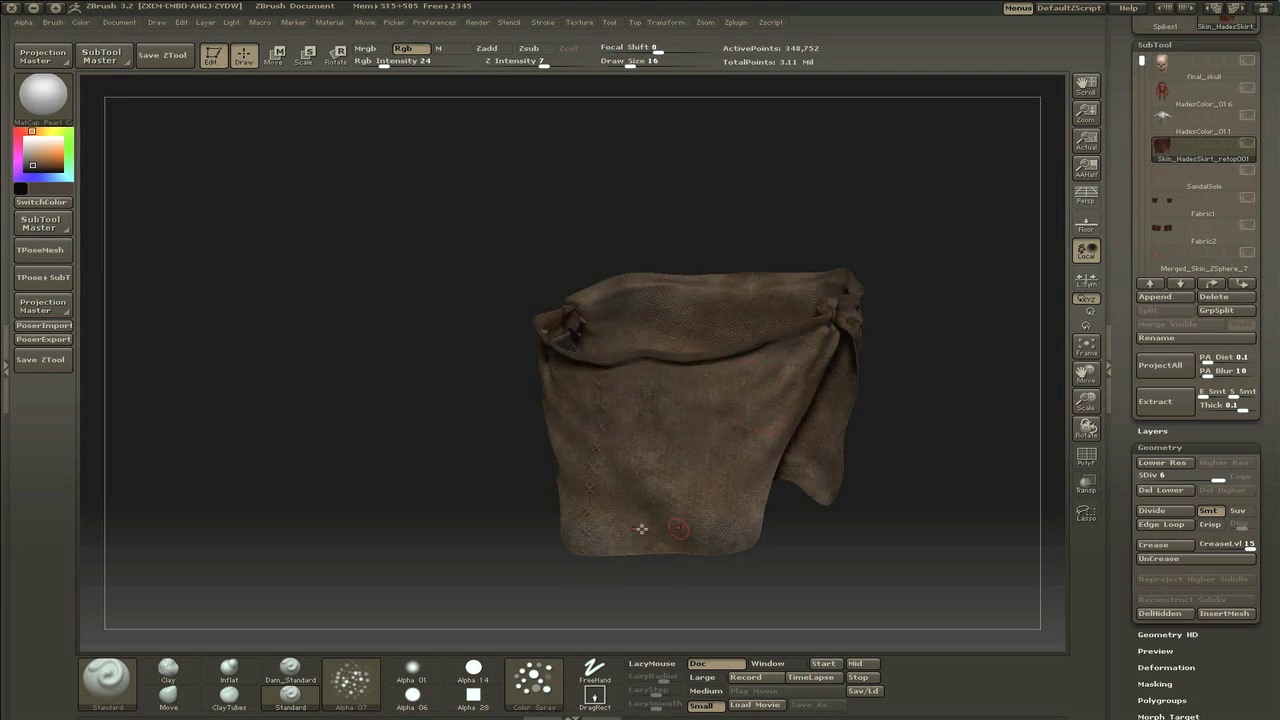
{"action": "left_click_drag", "start_coordinate": [698, 440], "coordinate": [787, 489]}
Step: Compare the skirt on the full character, then isolate it and restore freehand Mrgb painting
{"action": "left_click_drag", "start_coordinate": [730, 442], "coordinate": [894, 360]}
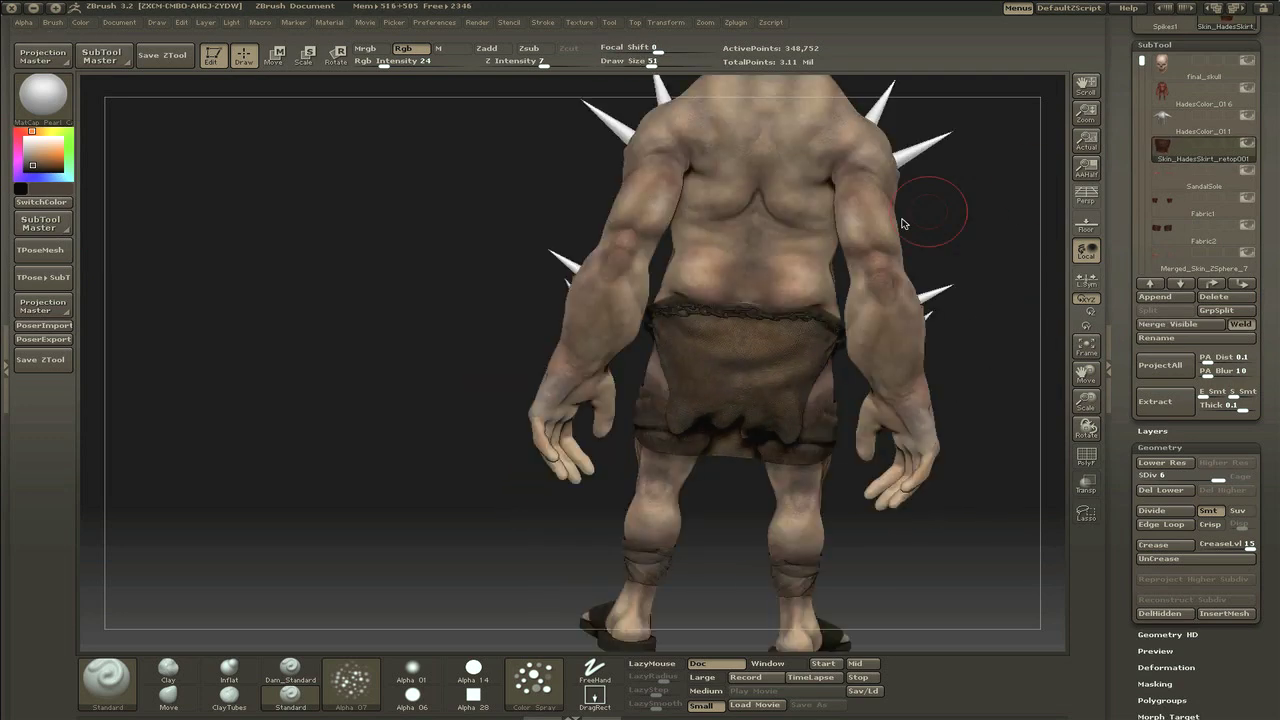
{"action": "left_click_drag", "start_coordinate": [903, 223], "coordinate": [496, 441]}
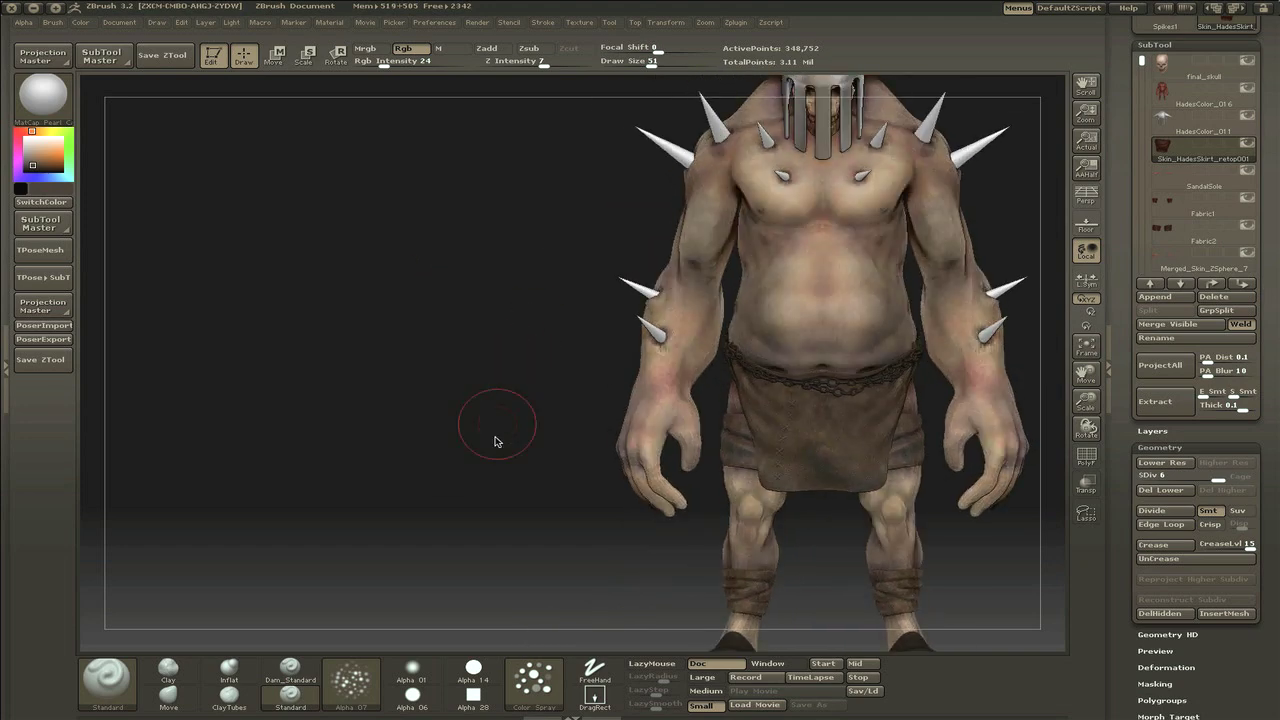
{"action": "key", "text": "f"}
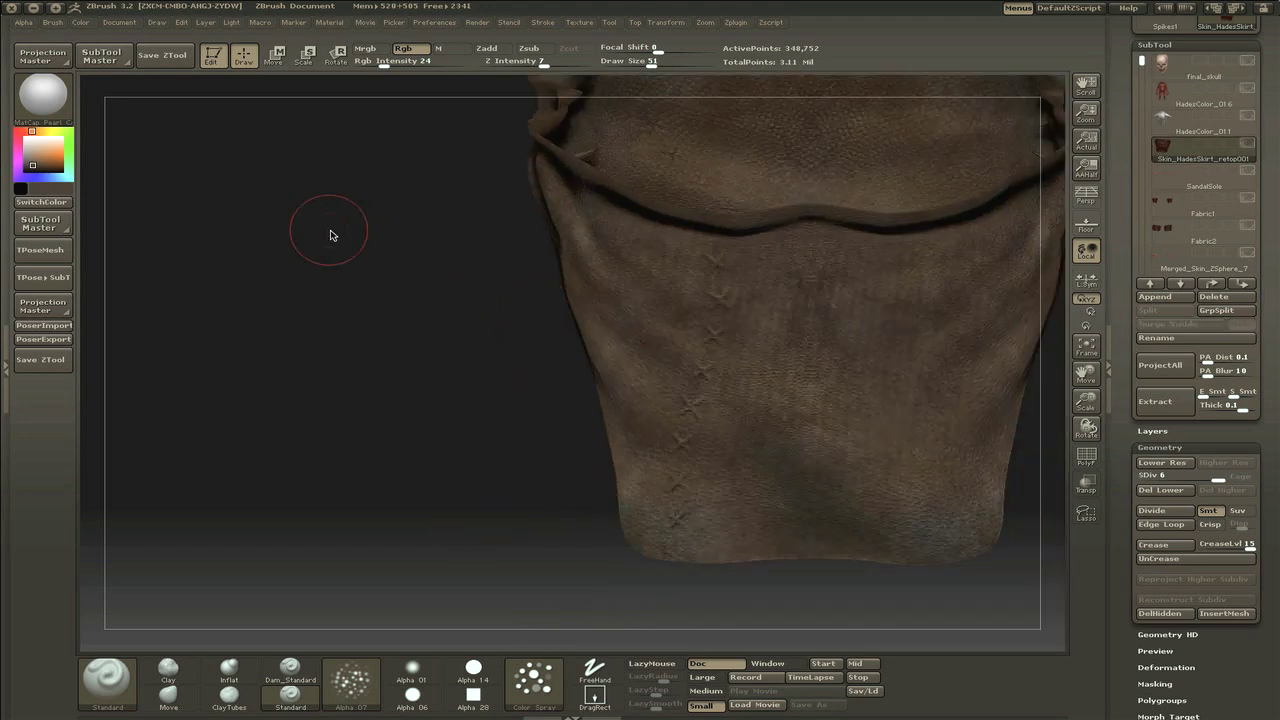
{"action": "key", "text": "1"}
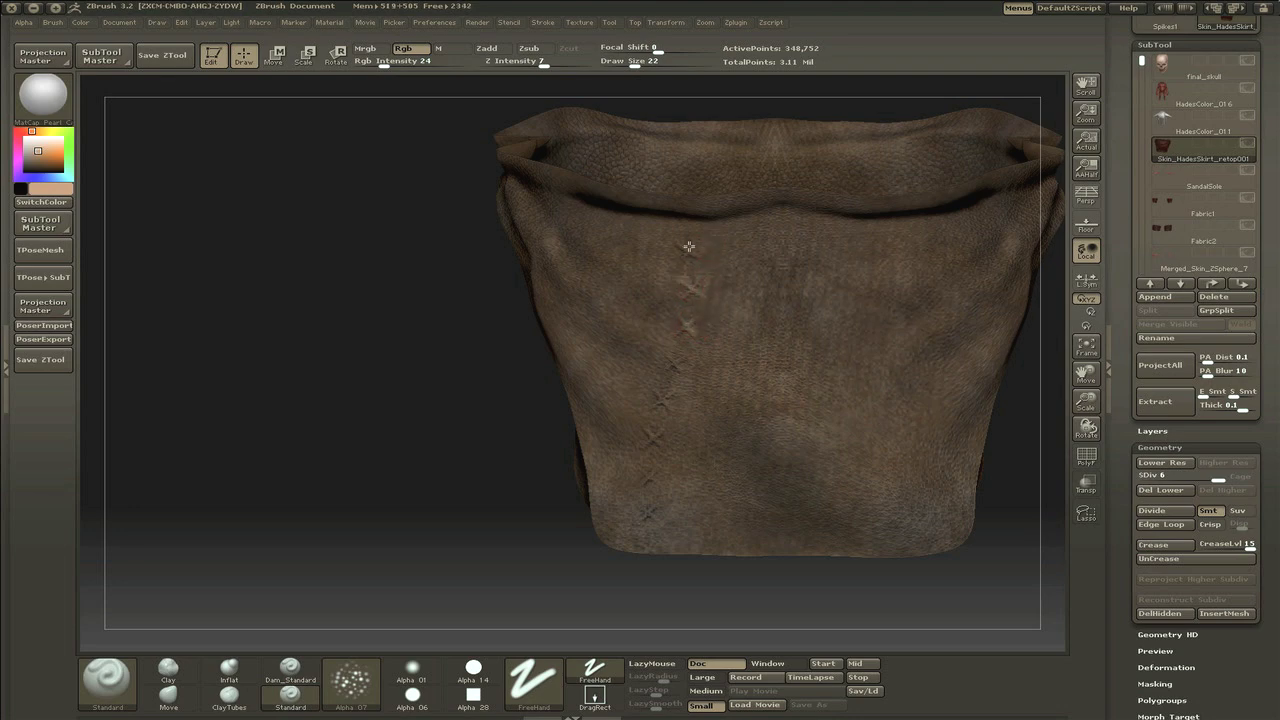
{"action": "left_click", "coordinate": [365, 48]}
Step: Try the darker satin material, then apply MatCap Pearl Cavity to the skirt
{"action": "left_click", "coordinate": [42, 95]}
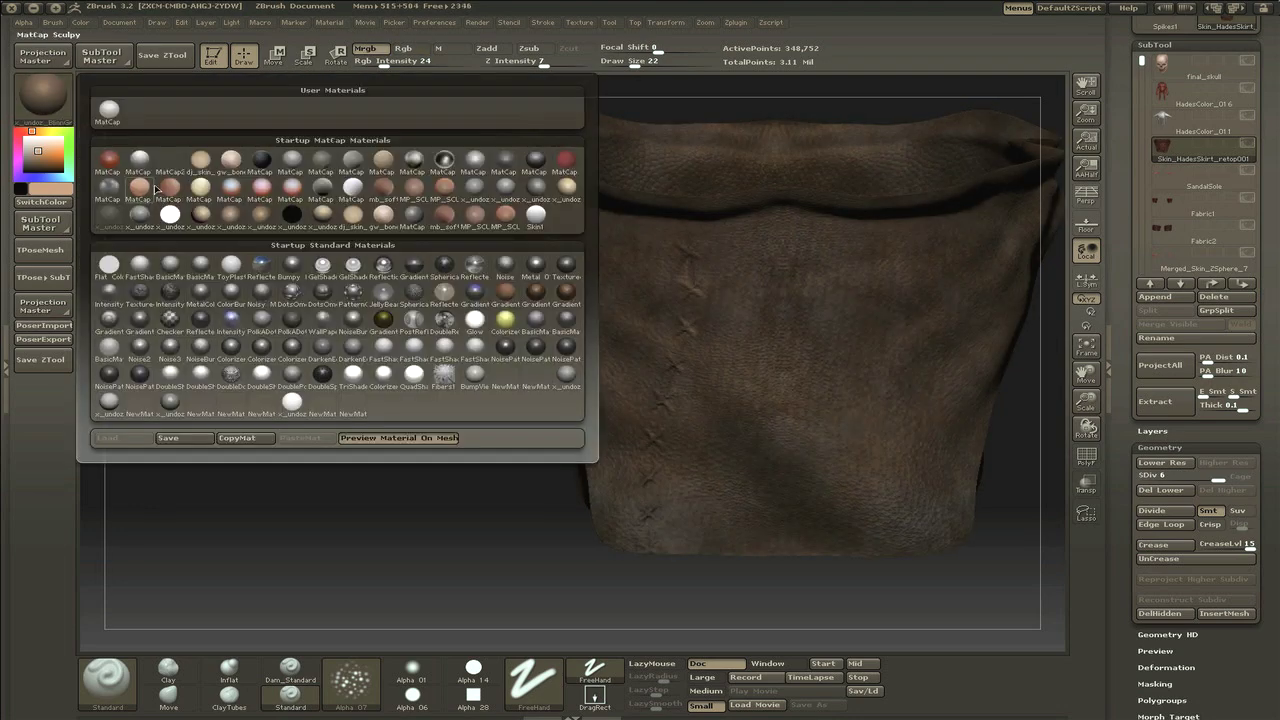
{"action": "left_click", "coordinate": [330, 380]}
{"action": "left_click", "coordinate": [42, 95]}
{"action": "left_click", "coordinate": [286, 237]}
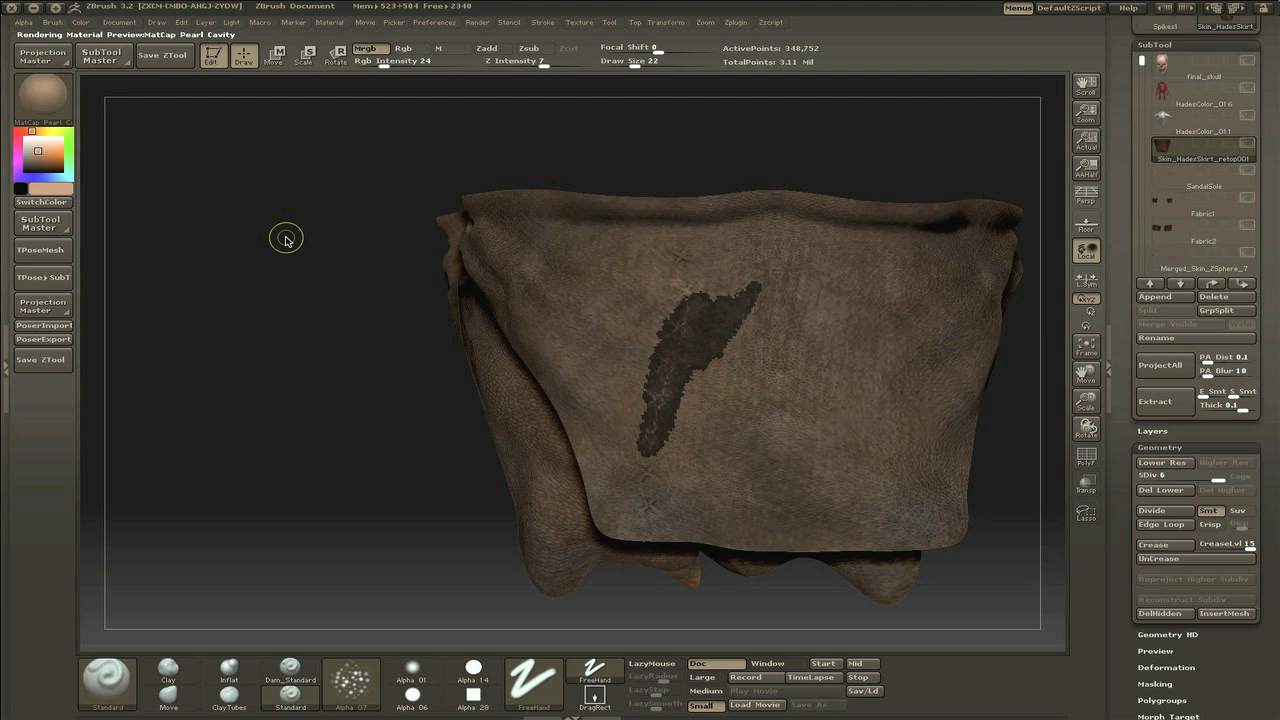
Step: Frame the skirt close up, including its bottom hem, and pick a grey paint colour
{"action": "mouse_move", "coordinate": [777, 151]}
{"action": "left_mouse_down", "text": "alt"}
{"action": "mouse_move", "coordinate": [666, 271]}
{"action": "mouse_move", "coordinate": [663, 319]}
{"action": "left_mouse_up", "text": "alt"}
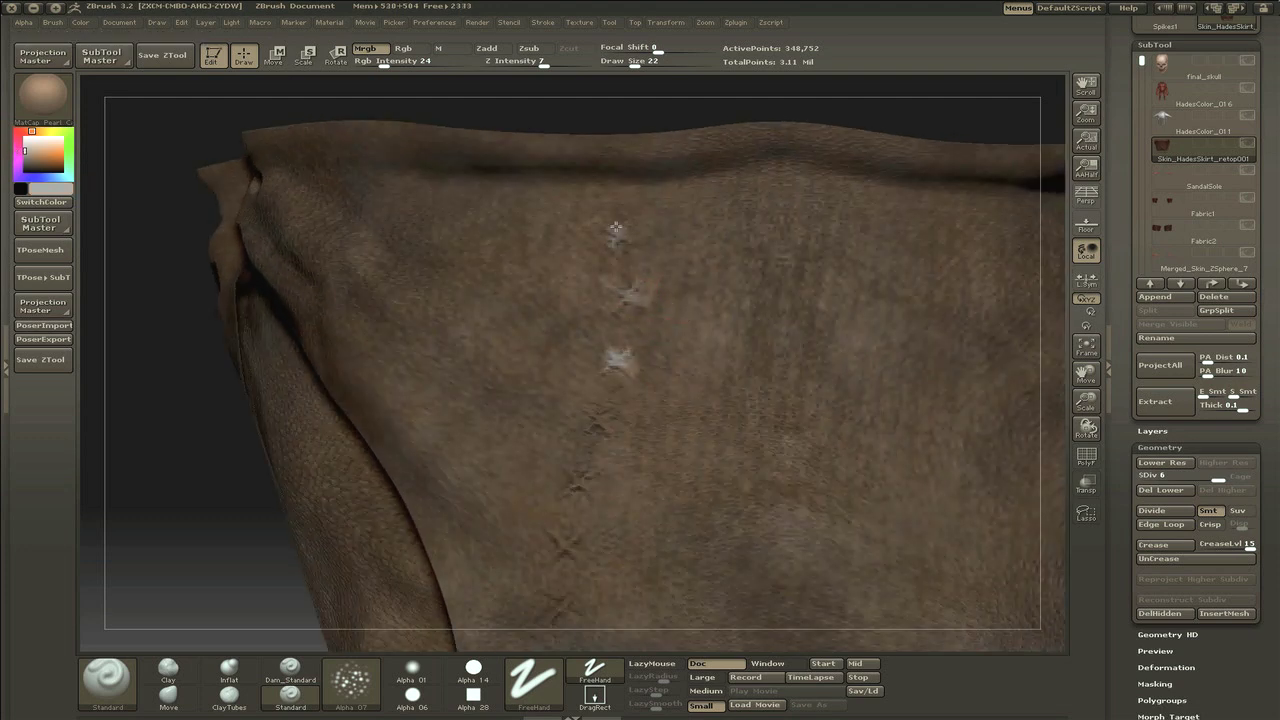
{"action": "left_click_drag", "start_coordinate": [555, 532], "coordinate": [594, 394], "text": "alt"}
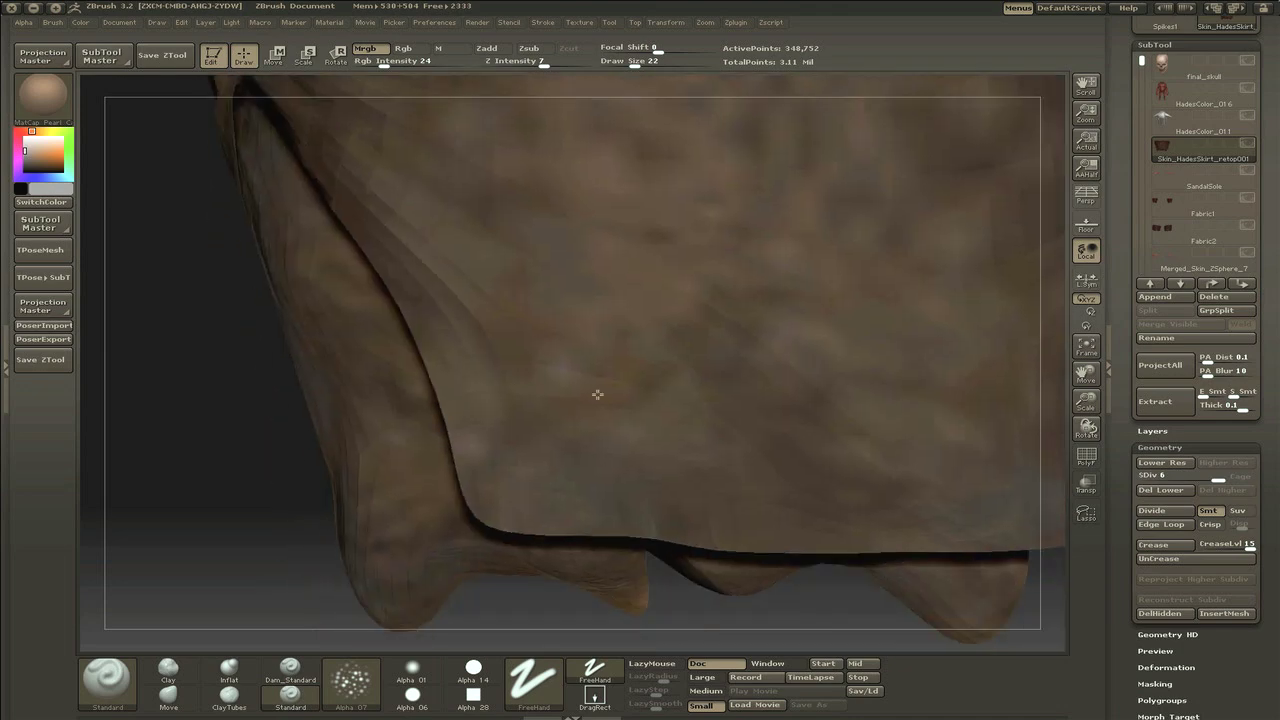
{"action": "key", "text": "f"}
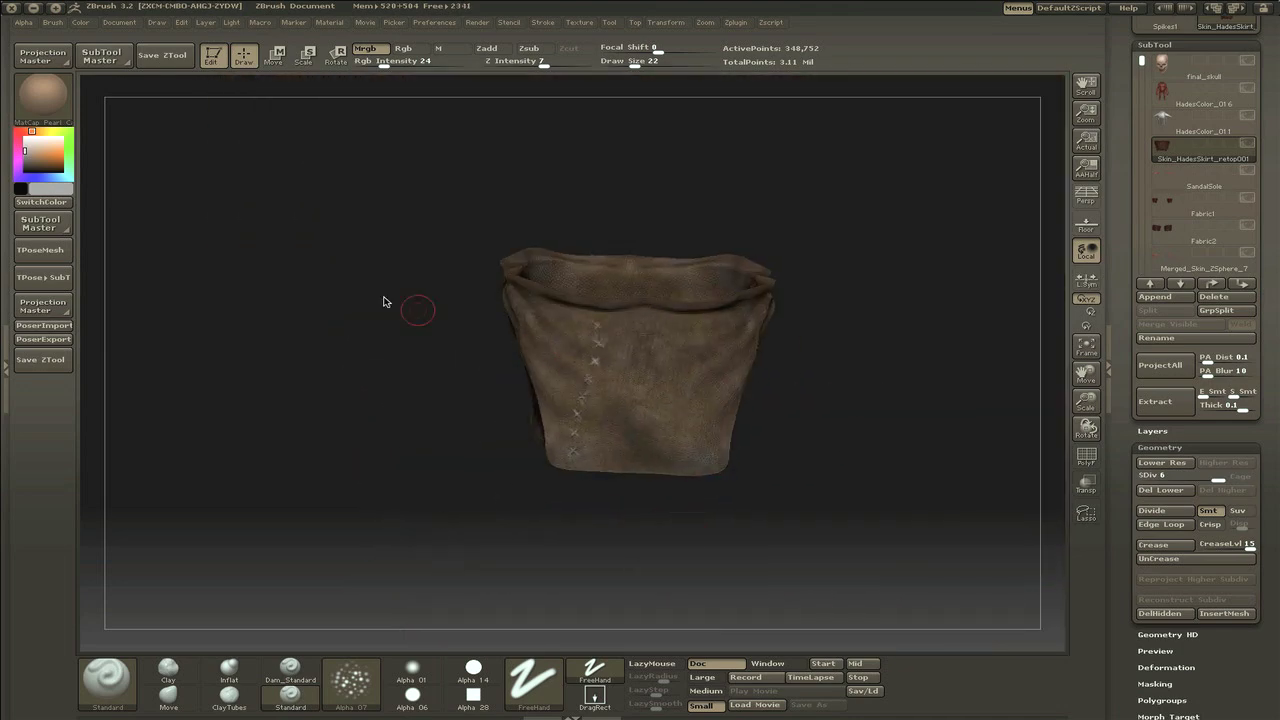
{"action": "left_click", "coordinate": [38, 162]}
Step: Make all SubTools visible again and rotate the character back to a front view
{"action": "left_click_drag", "start_coordinate": [569, 422], "coordinate": [817, 203]}
{"action": "left_click", "coordinate": [1246, 144], "text": "shift"}
{"action": "left_click_drag", "start_coordinate": [943, 229], "coordinate": [1052, 224]}
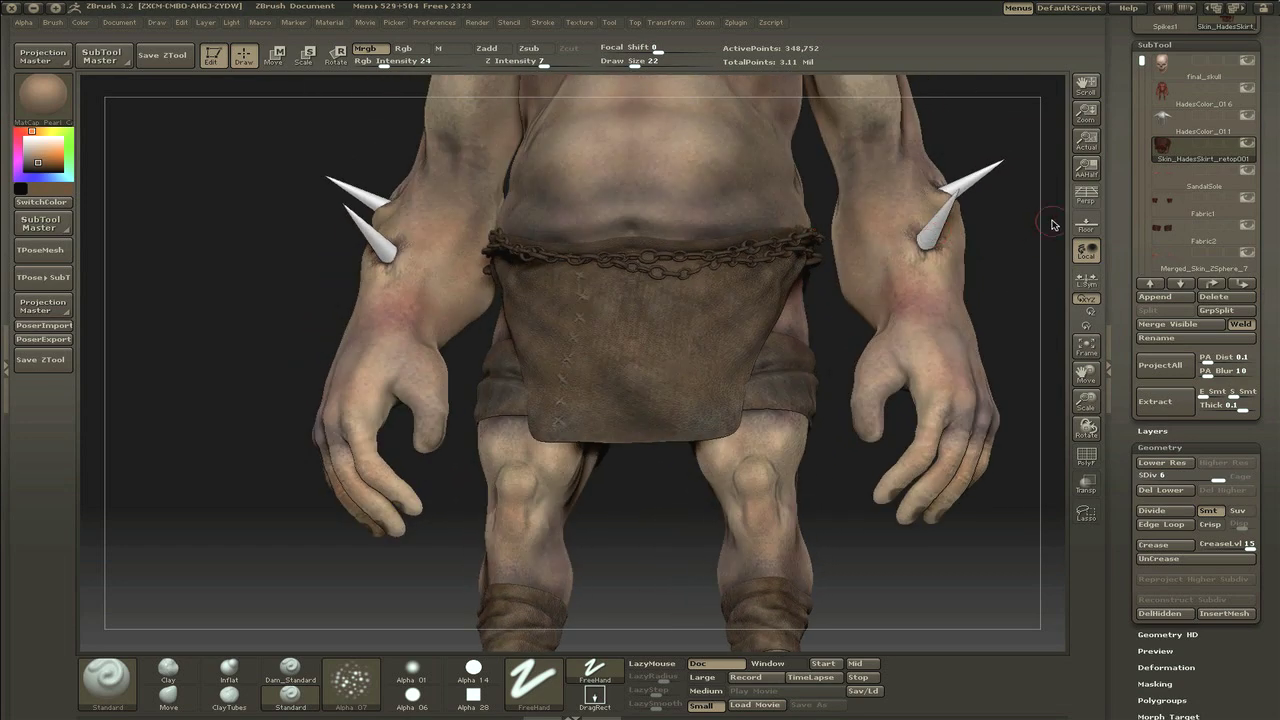
Step: Switch to the Move brush at Draw Size 22, zoom in on the waist, and select the body SubTool
{"action": "left_click", "coordinate": [336, 55]}
{"action": "left_click", "coordinate": [250, 60]}
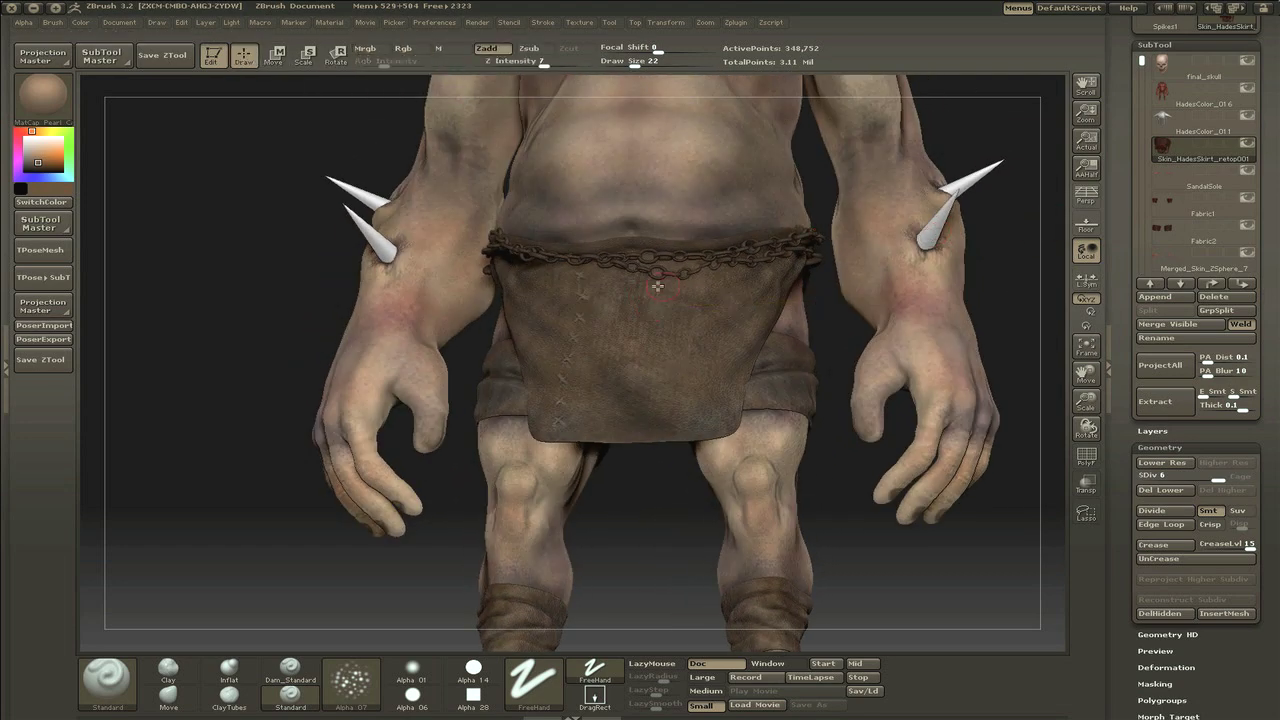
{"action": "left_click", "coordinate": [168, 694]}
{"action": "mouse_move", "coordinate": [250, 560]}
{"action": "left_mouse_down"}
{"action": "mouse_move", "coordinate": [297, 489]}
{"action": "mouse_move", "coordinate": [590, 247]}
{"action": "mouse_move", "coordinate": [607, 248]}
{"action": "left_mouse_up"}
{"action": "key", "text": "s"}
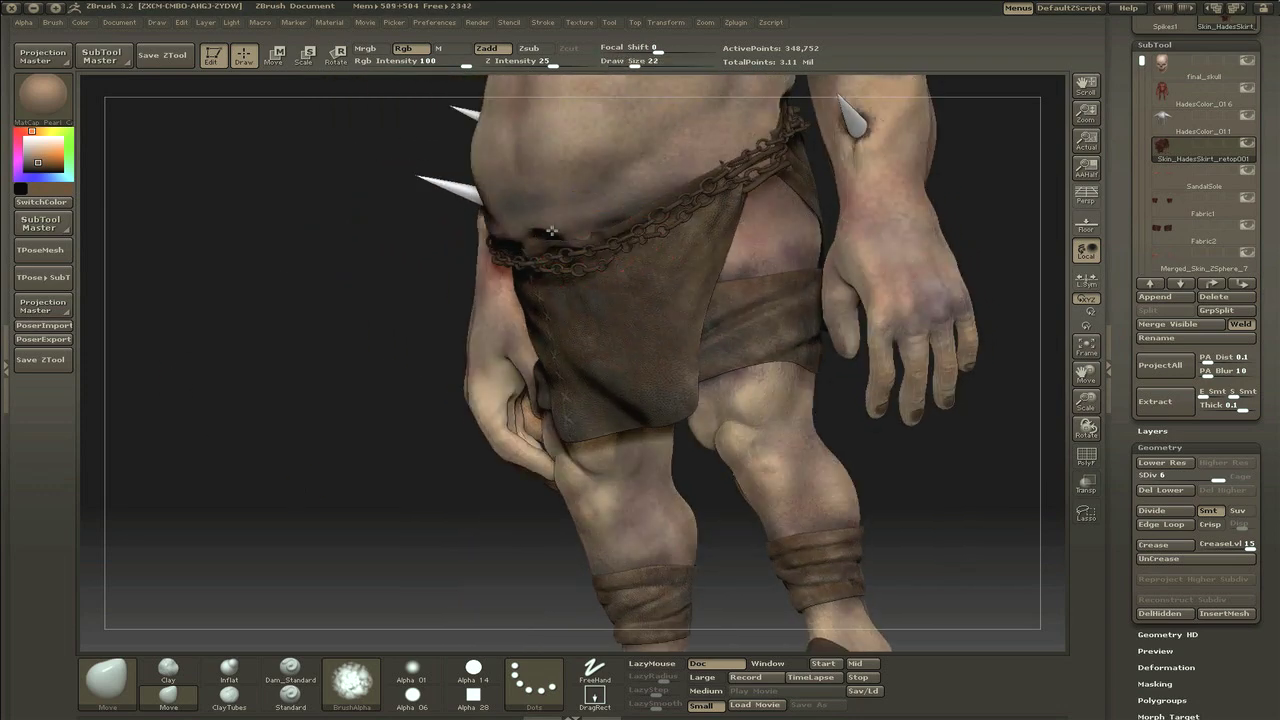
{"action": "left_click_drag", "start_coordinate": [365, 309], "coordinate": [716, 336], "text": "alt"}
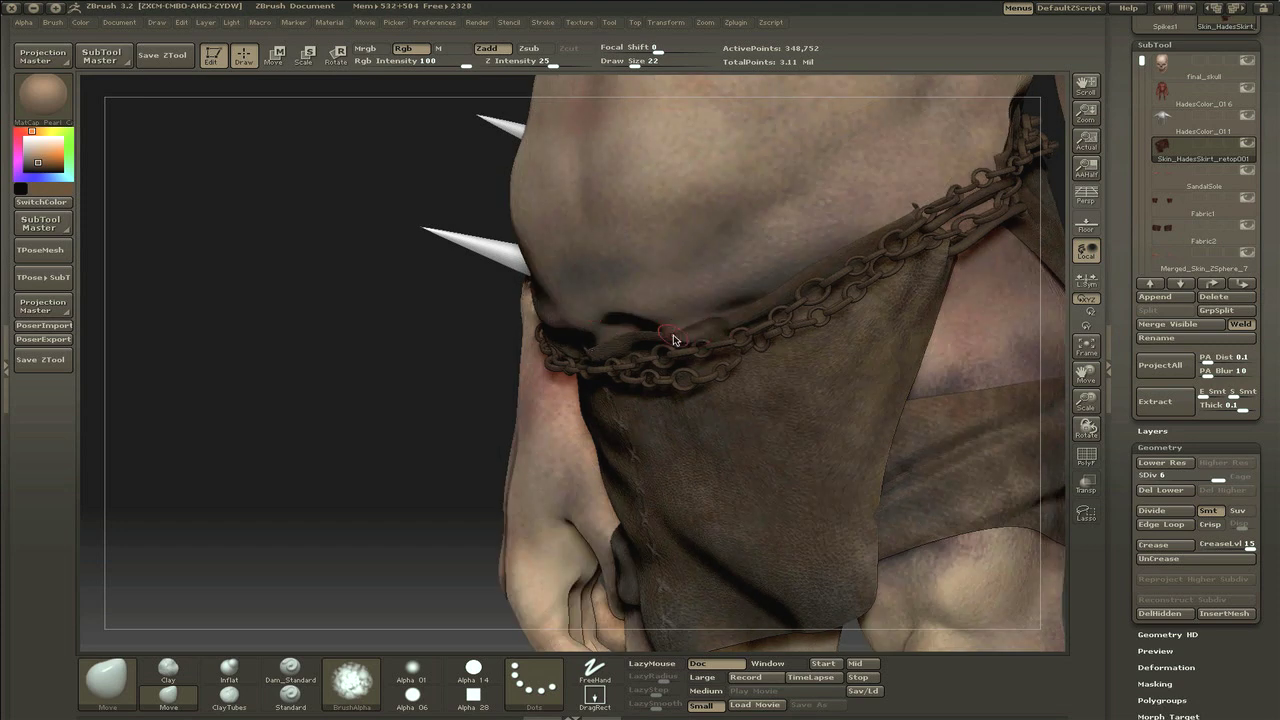
{"action": "left_click_drag", "start_coordinate": [690, 310], "coordinate": [762, 302]}
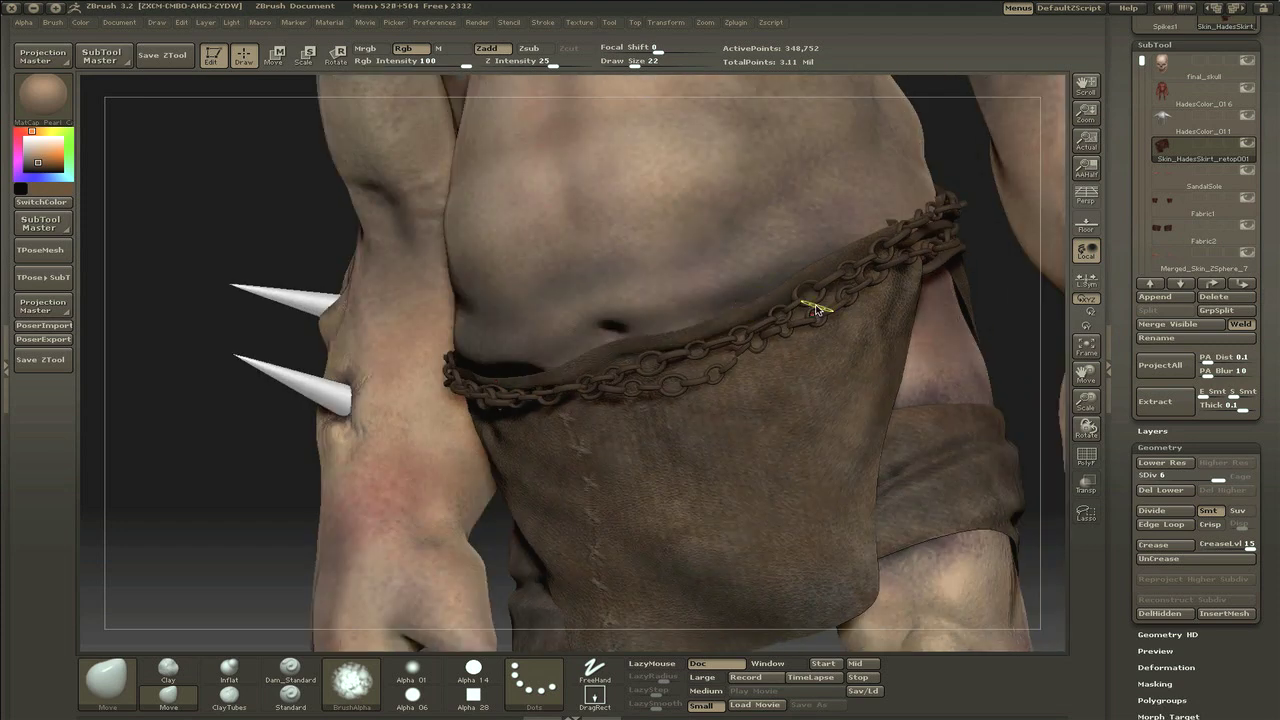
{"action": "left_click_drag", "start_coordinate": [194, 451], "coordinate": [566, 333]}
Step: Pull the belly overhang down over the chain with Move brush sizes 82 and 103
{"action": "key", "text": "s"}
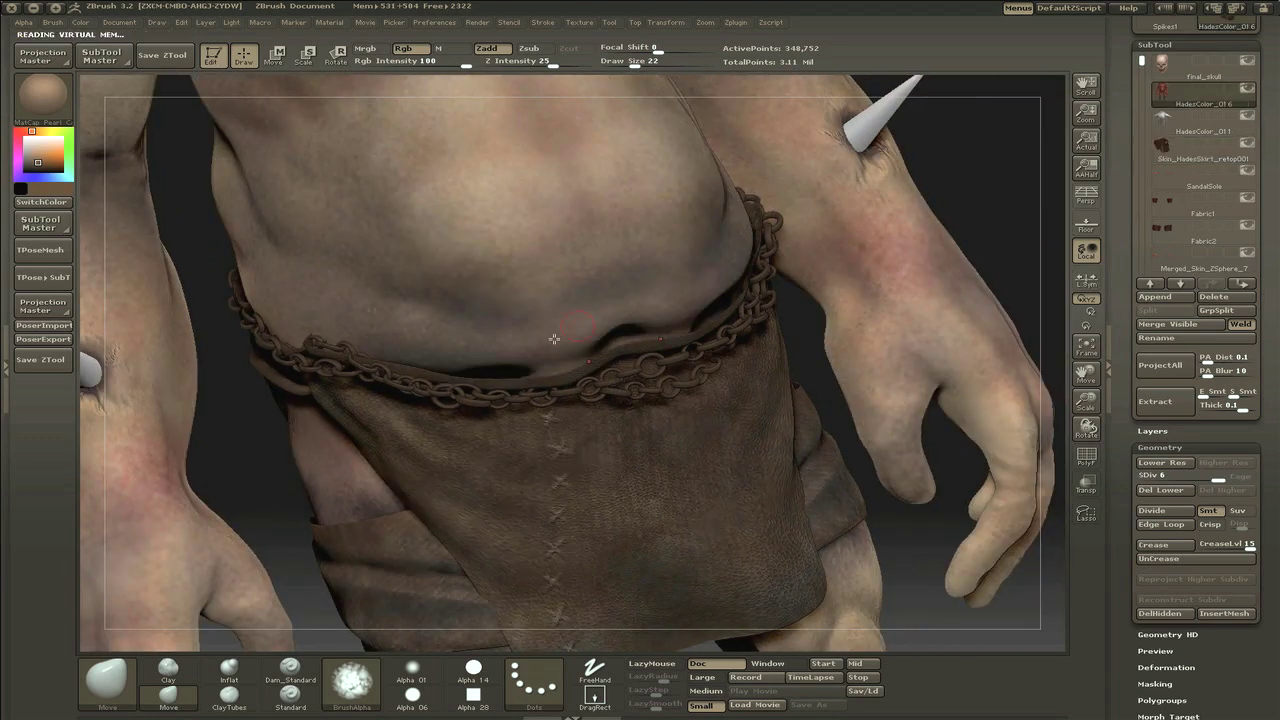
{"action": "mouse_move", "coordinate": [527, 348]}
{"action": "left_mouse_down"}
{"action": "mouse_move", "coordinate": [491, 366]}
{"action": "mouse_move", "coordinate": [491, 400]}
{"action": "mouse_move", "coordinate": [597, 341]}
{"action": "mouse_move", "coordinate": [645, 338]}
{"action": "left_mouse_up"}
{"action": "key", "text": "s"}
{"action": "left_click", "coordinate": [568, 375]}
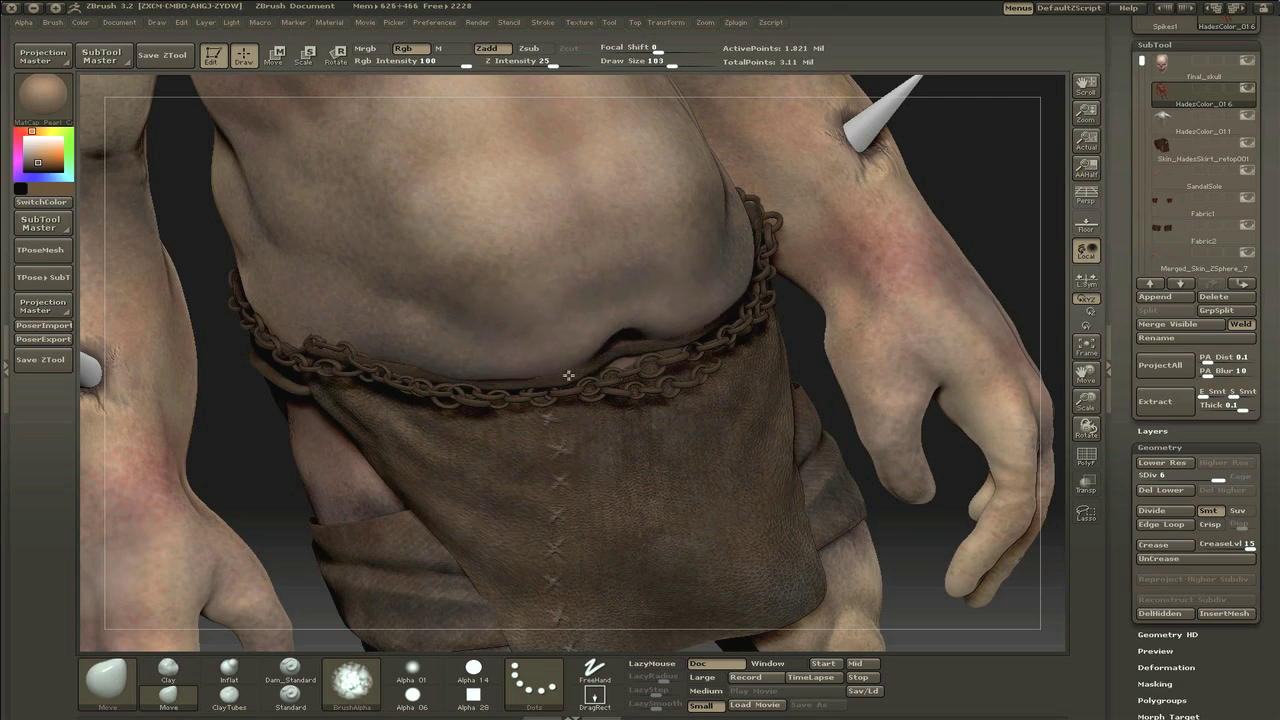
Step: Show only the body and skirt together to check how the belly sits over it
{"action": "left_click", "coordinate": [1247, 89], "text": "shift"}
{"action": "mouse_move", "coordinate": [1141, 60]}
{"action": "left_mouse_down"}
{"action": "mouse_move", "coordinate": [1139, 113]}
{"action": "mouse_move", "coordinate": [1141, 90]}
{"action": "left_mouse_up"}
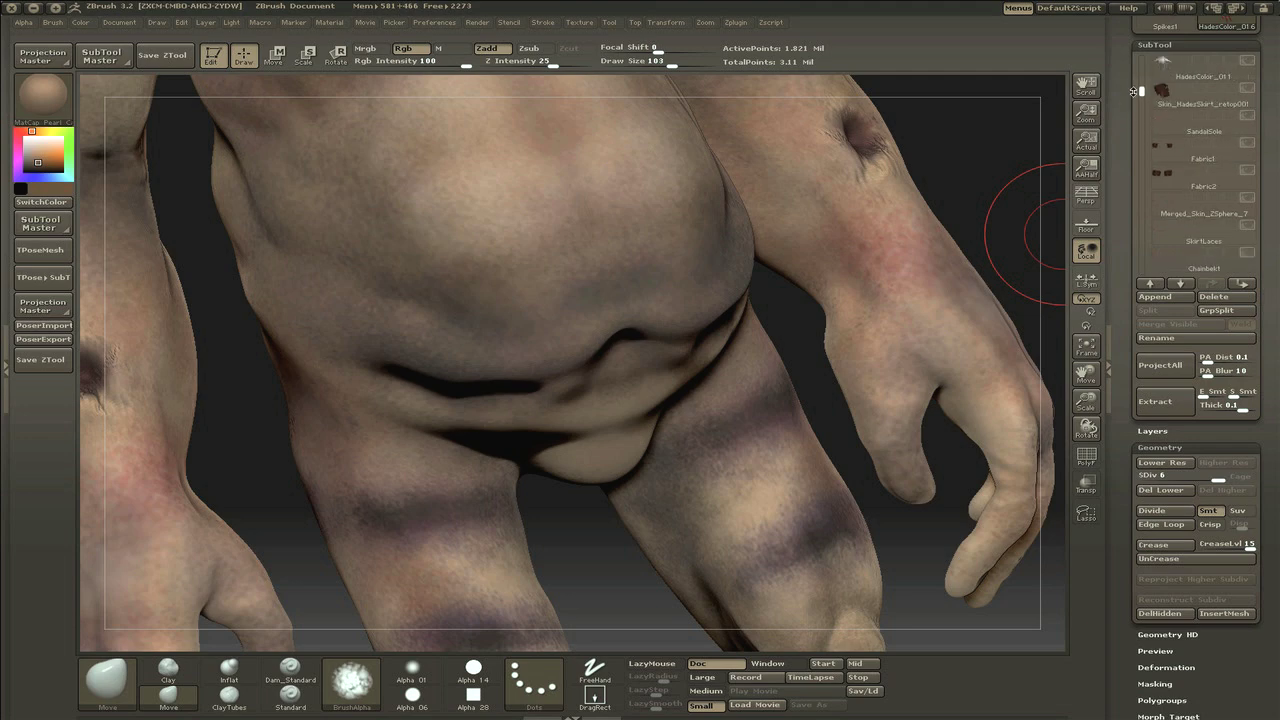
{"action": "left_click", "coordinate": [1200, 100]}
{"action": "left_click_drag", "start_coordinate": [841, 383], "coordinate": [718, 251]}
{"action": "left_click_drag", "start_coordinate": [855, 253], "coordinate": [900, 272]}
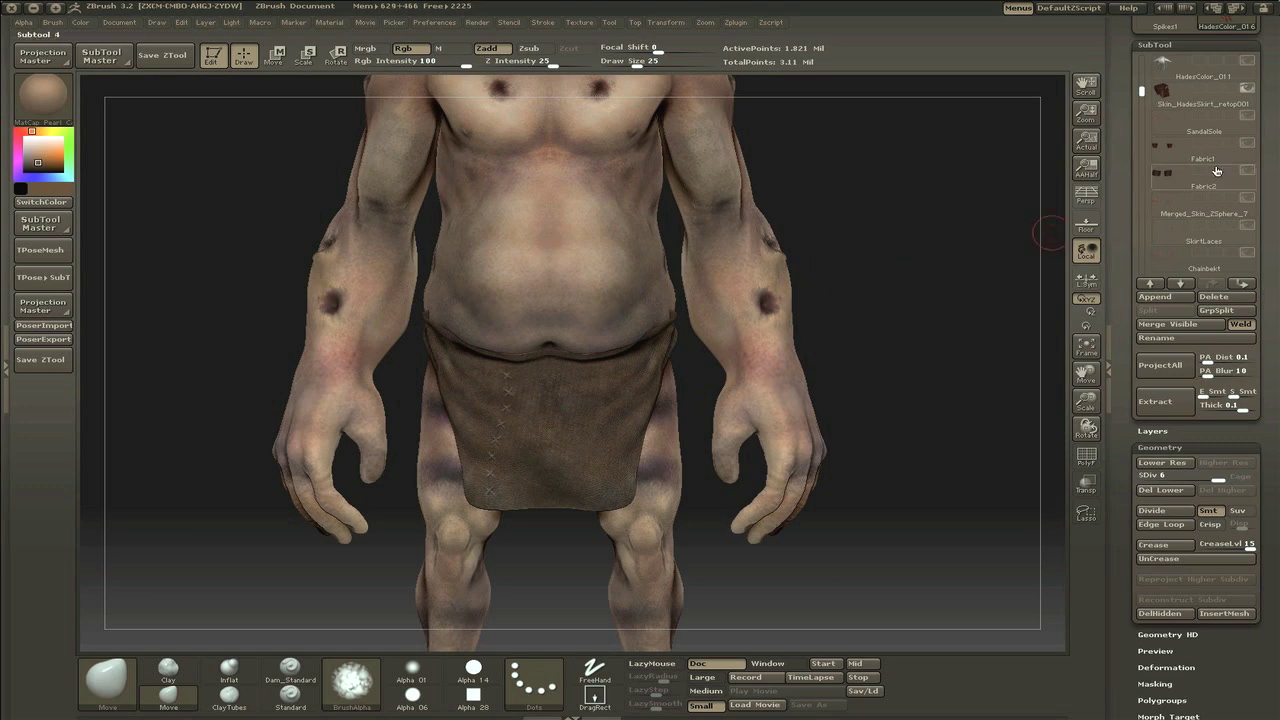
Step: Hide the skirt to inspect the belly, show all SubTools, and select Chainbelt1
{"action": "left_click", "coordinate": [1248, 91]}
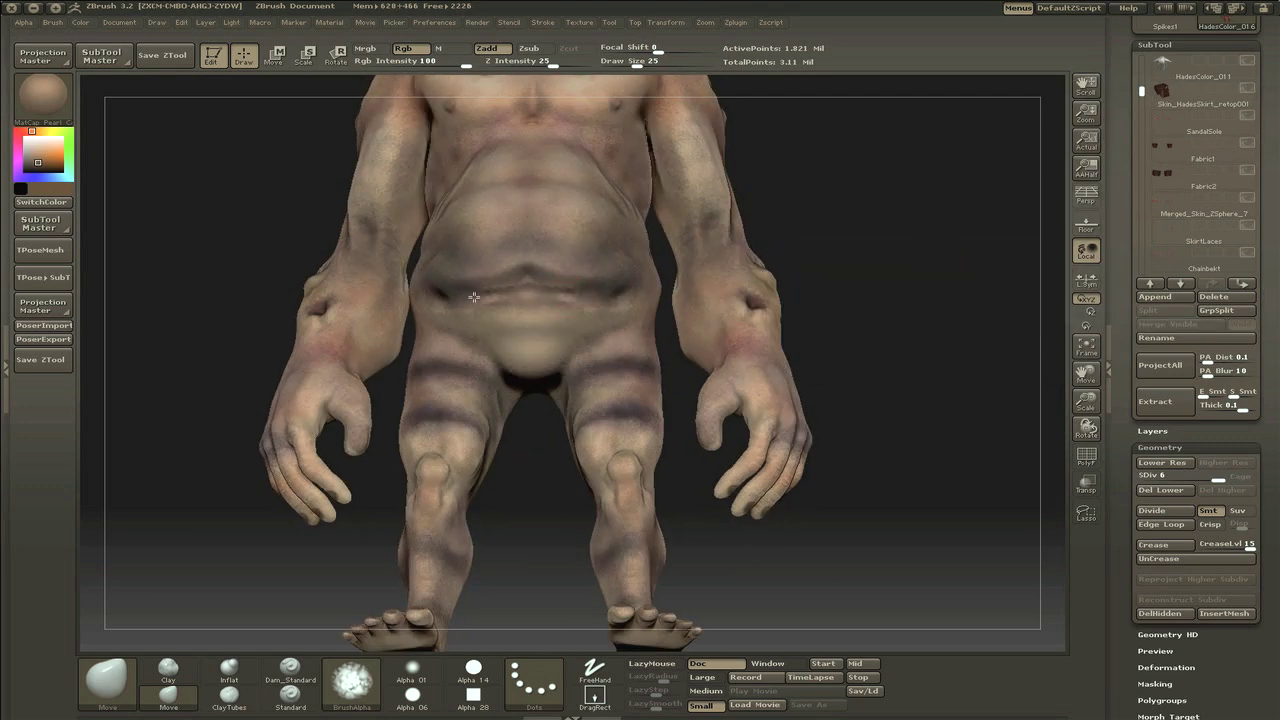
{"action": "left_click_drag", "start_coordinate": [929, 209], "coordinate": [814, 230]}
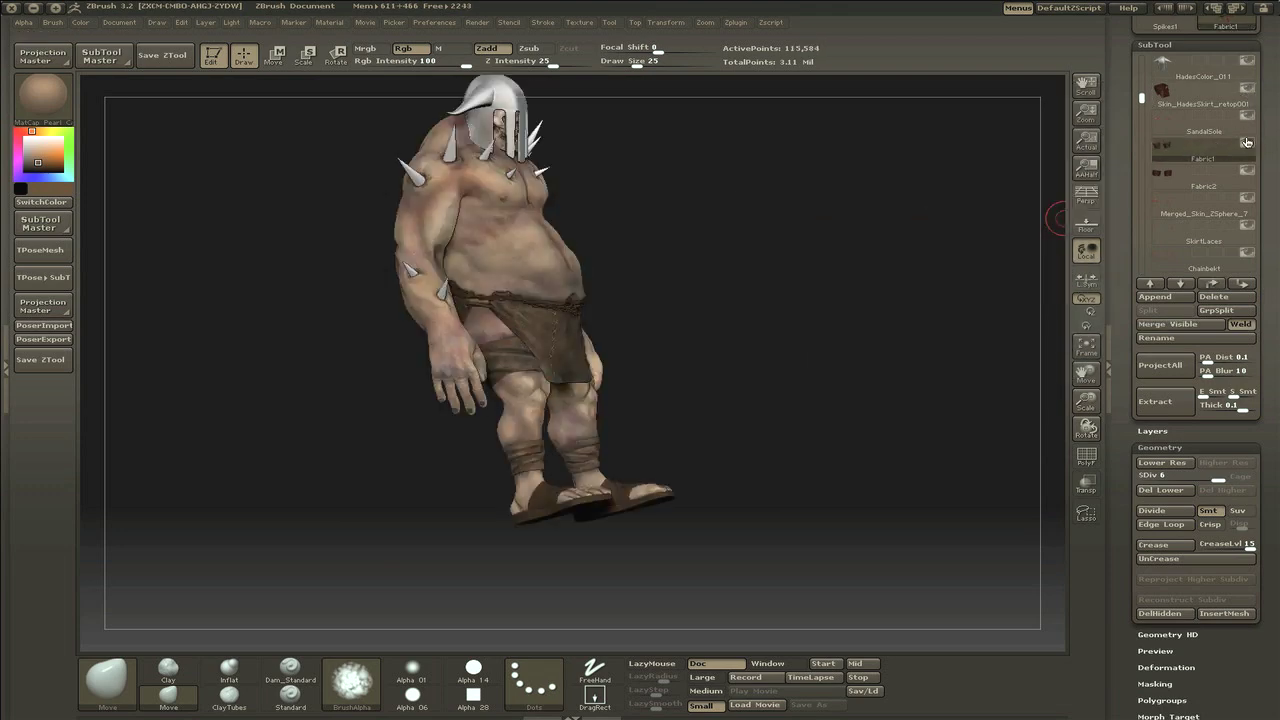
{"action": "left_click", "coordinate": [1200, 150]}
{"action": "left_click_drag", "start_coordinate": [742, 208], "coordinate": [829, 333]}
{"action": "left_click", "coordinate": [587, 323], "text": "alt"}
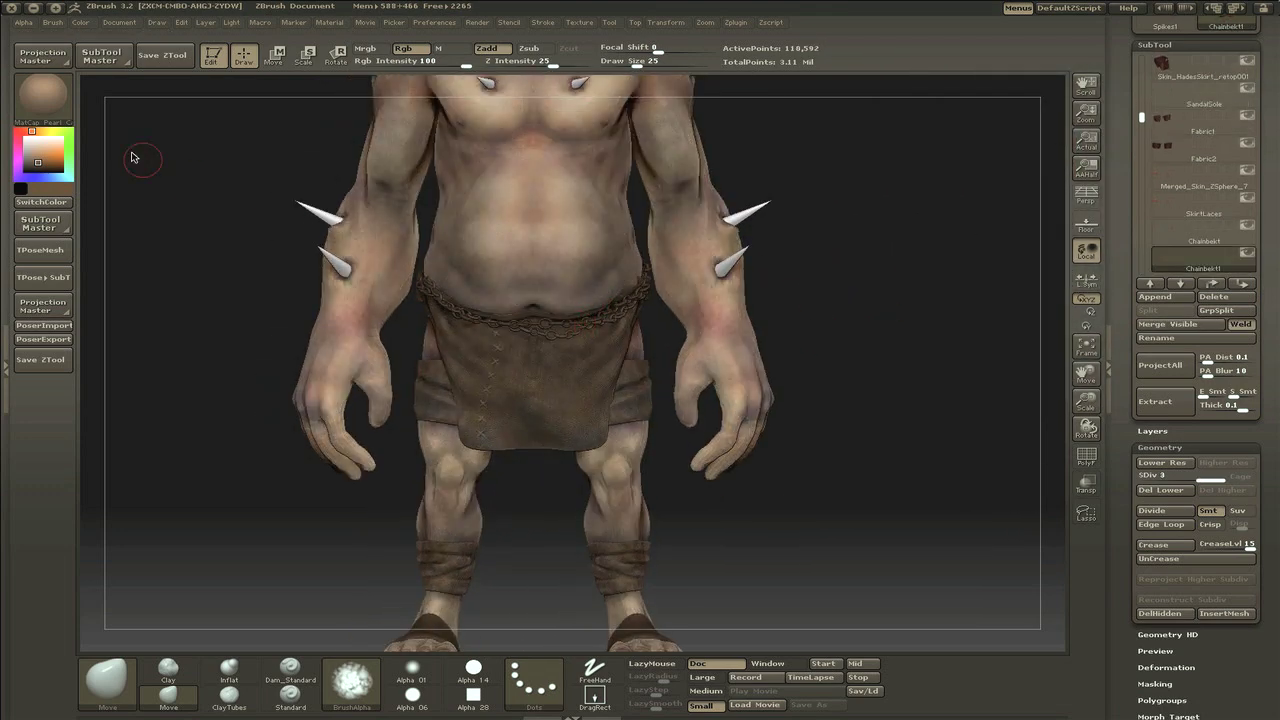
Step: Try the MatCap Metal02 and ReflectionGelShader materials on the chain belt shown alone
{"action": "left_click", "coordinate": [42, 95]}
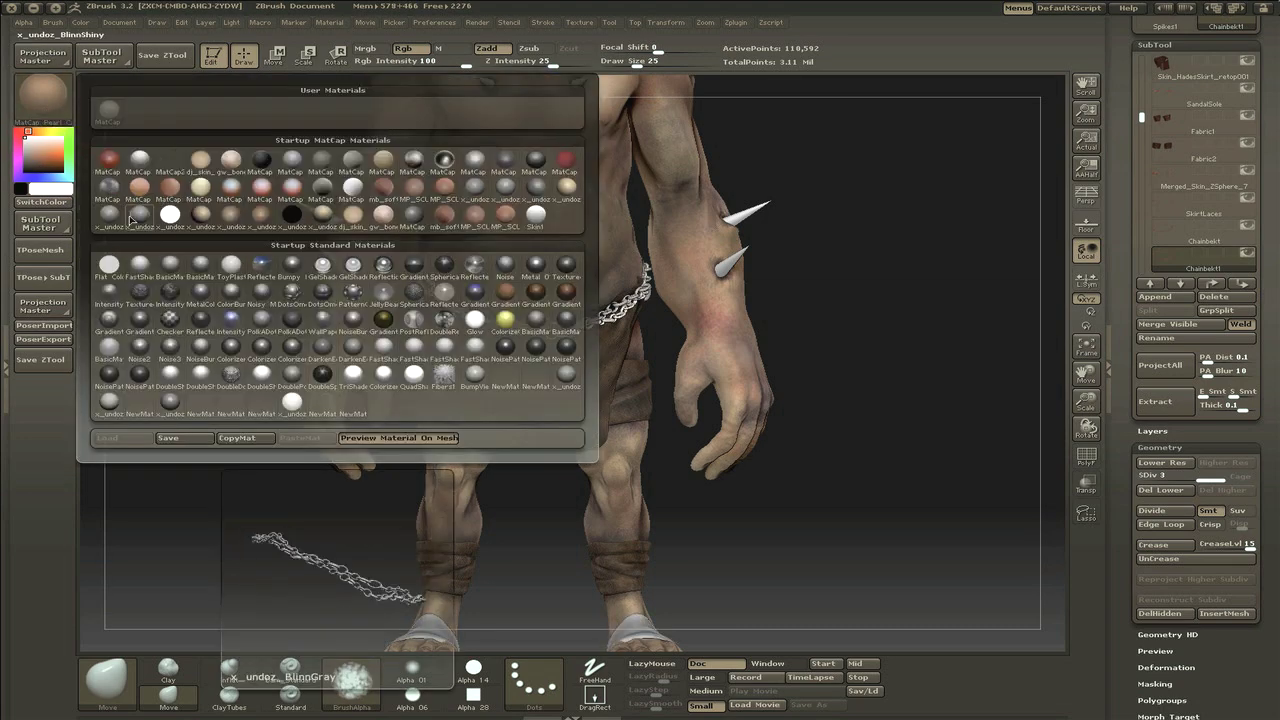
{"action": "left_click", "coordinate": [150, 185]}
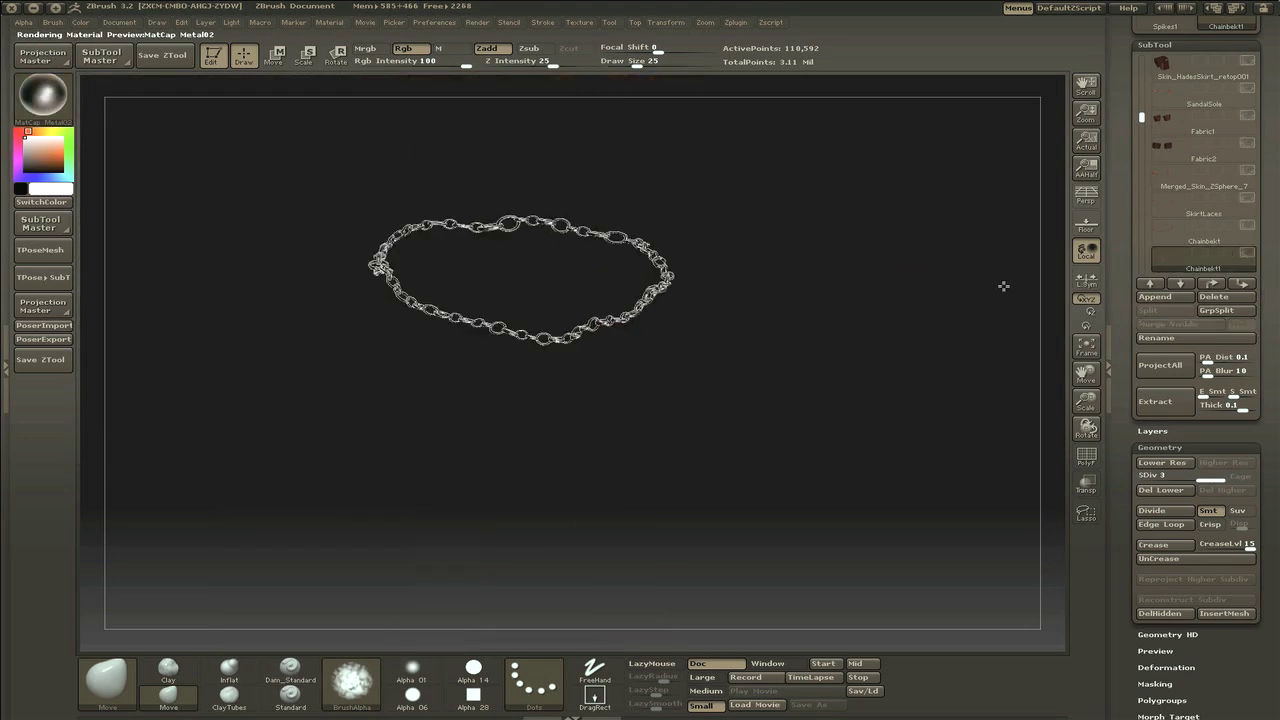
{"action": "left_click", "coordinate": [42, 95]}
{"action": "left_click", "coordinate": [472, 160]}
{"action": "left_click", "coordinate": [42, 95]}
{"action": "left_click", "coordinate": [383, 264]}
{"action": "left_click", "coordinate": [42, 95]}
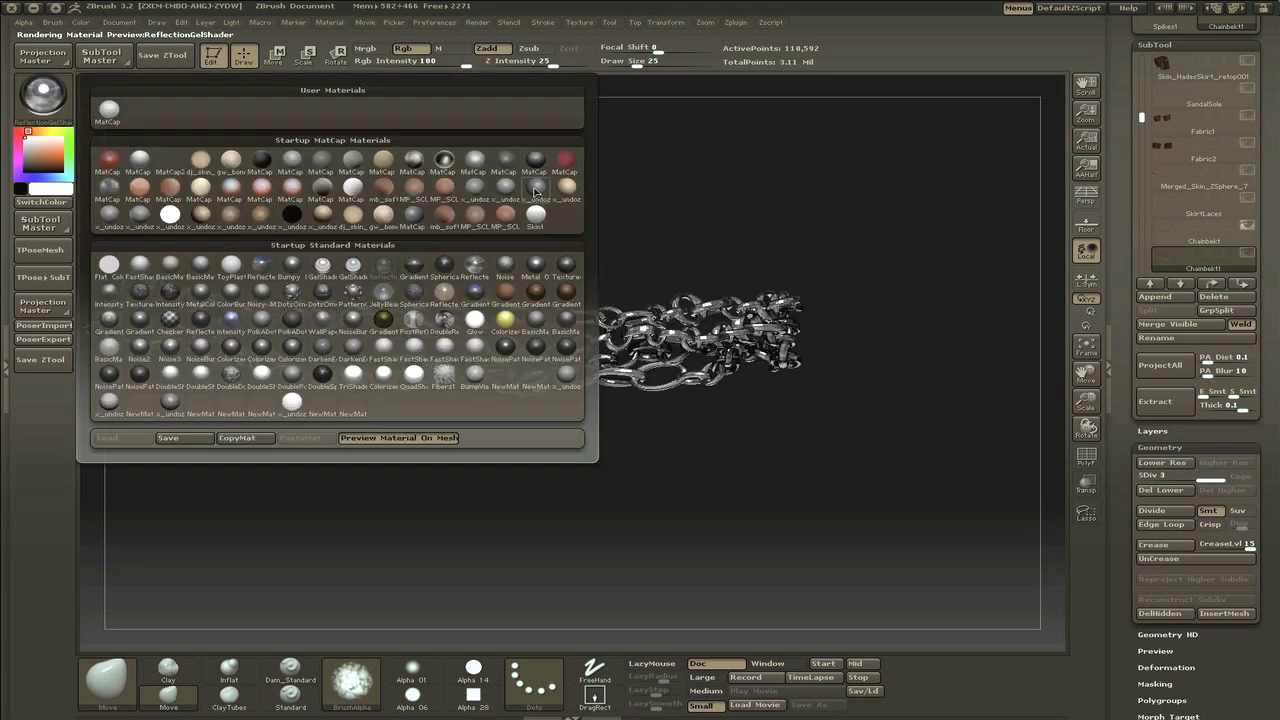
Step: Give the chain the Metal 01 material with a dark brown tint, then reselect the skirt
{"action": "left_click", "coordinate": [535, 264]}
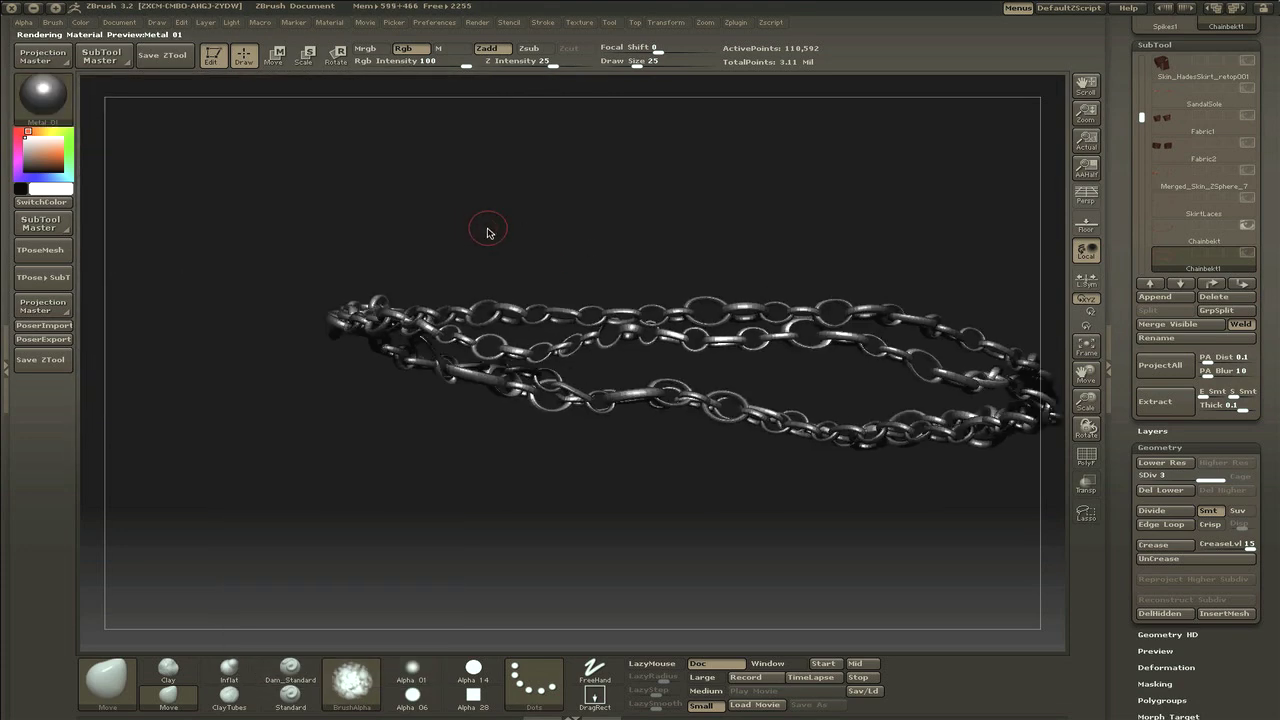
{"action": "left_click_drag", "start_coordinate": [511, 275], "coordinate": [300, 250]}
{"action": "left_click", "coordinate": [24, 160]}
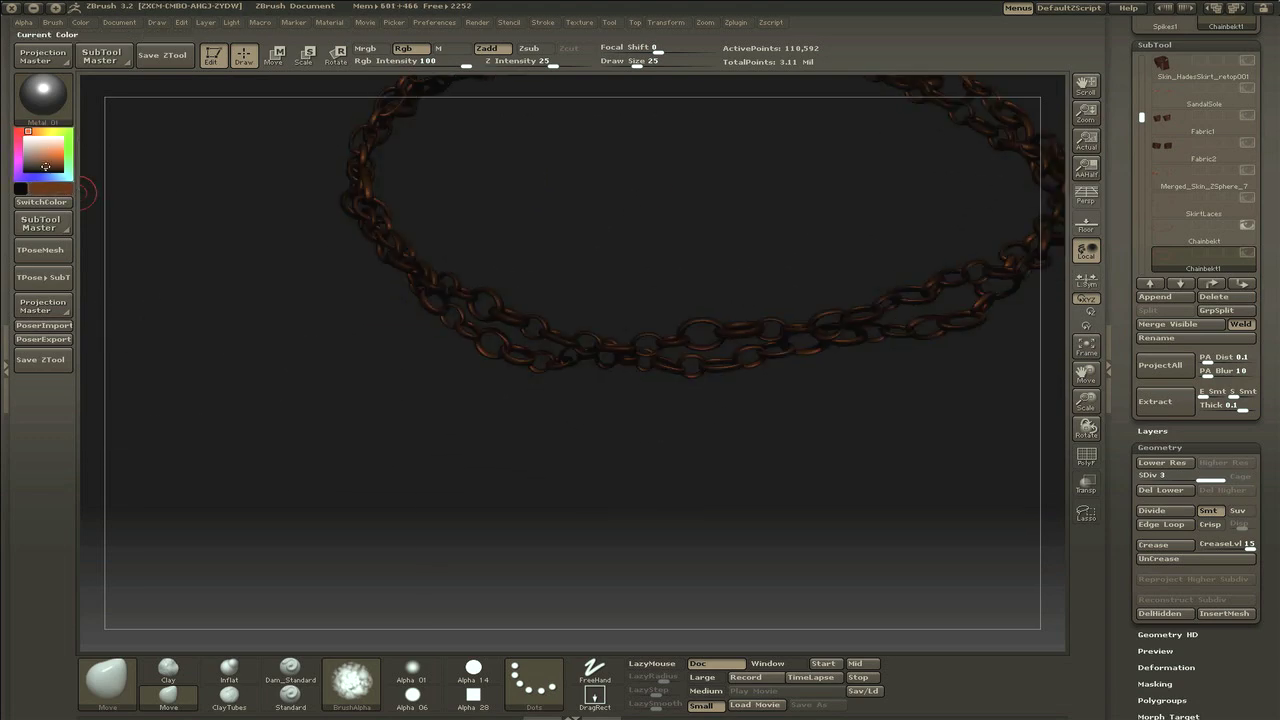
{"action": "left_click_drag", "start_coordinate": [238, 177], "coordinate": [600, 260]}
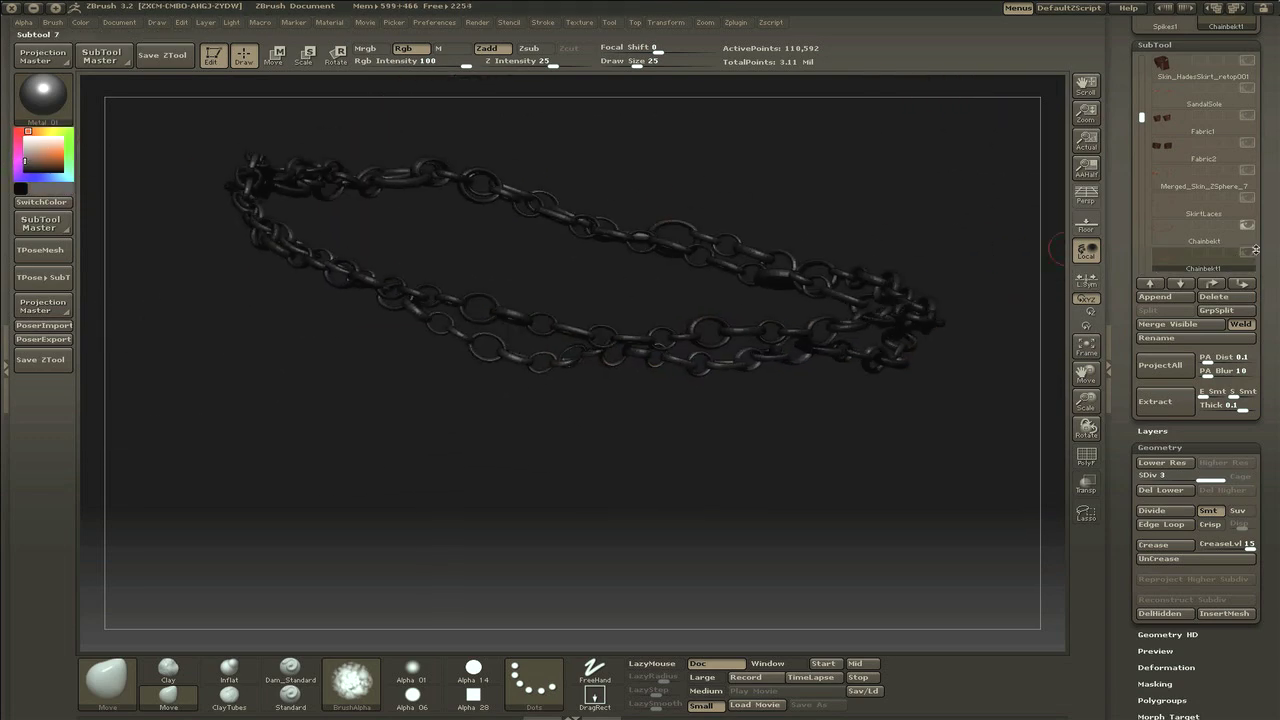
{"action": "left_click", "coordinate": [1222, 70]}
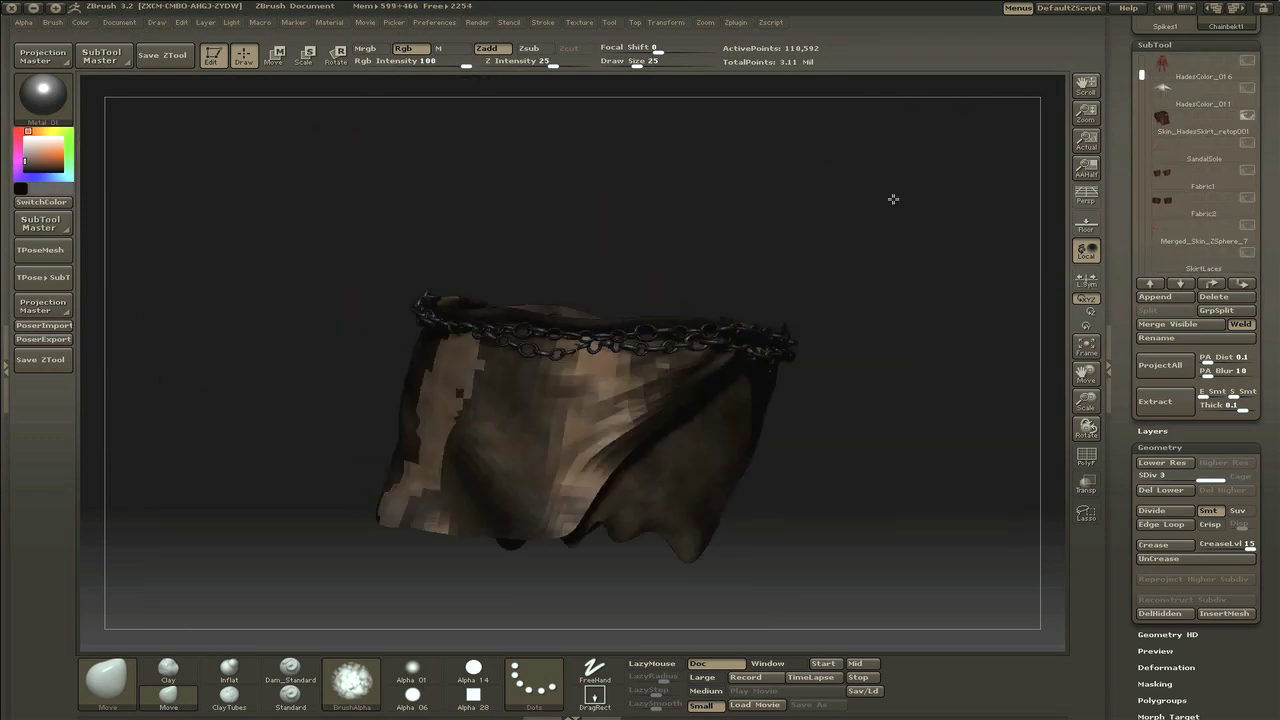
Step: Make the skirt active and apply the MatCap Pearl Cavity material
{"action": "left_click_drag", "start_coordinate": [893, 199], "coordinate": [742, 240]}
{"action": "left_click", "coordinate": [511, 357], "text": "alt"}
{"action": "left_click", "coordinate": [43, 95]}
{"action": "left_click", "coordinate": [150, 122]}
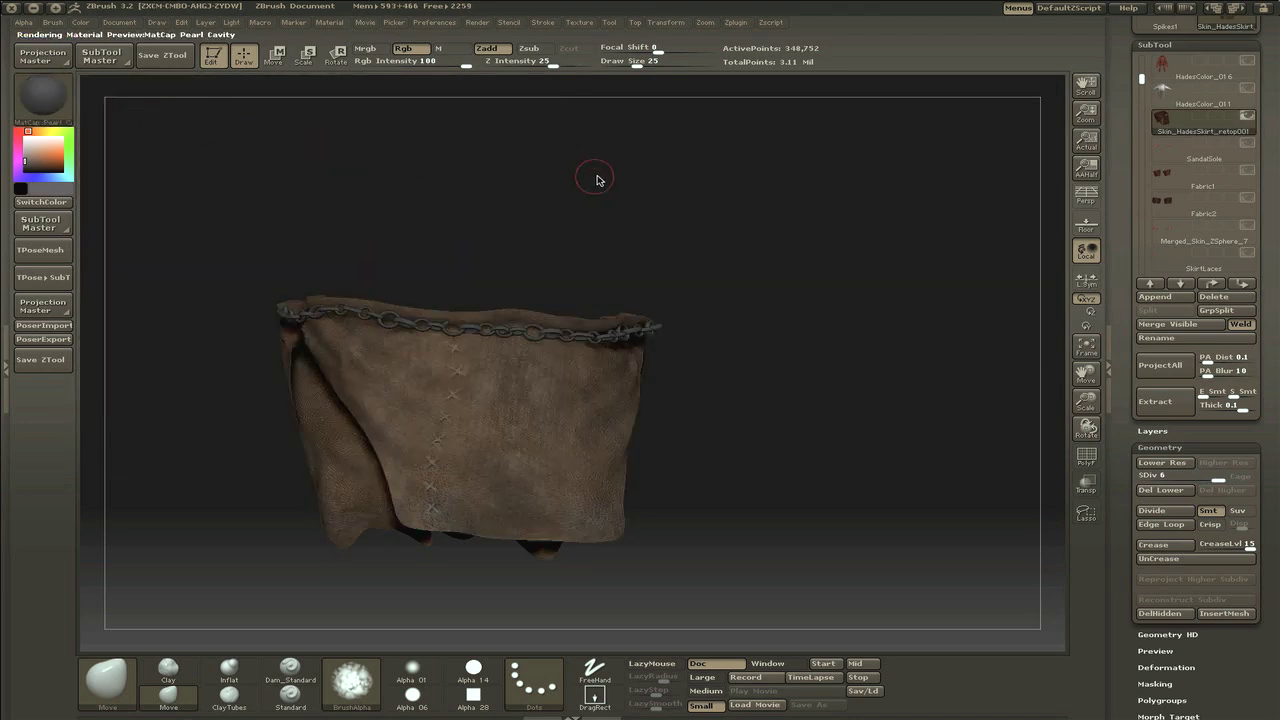
{"action": "left_click_drag", "start_coordinate": [597, 180], "coordinate": [606, 194]}
Step: Enable Mrgb painting and set Rgb Intensity to 0
{"action": "left_click", "coordinate": [400, 22]}
{"action": "left_click", "coordinate": [112, 23]}
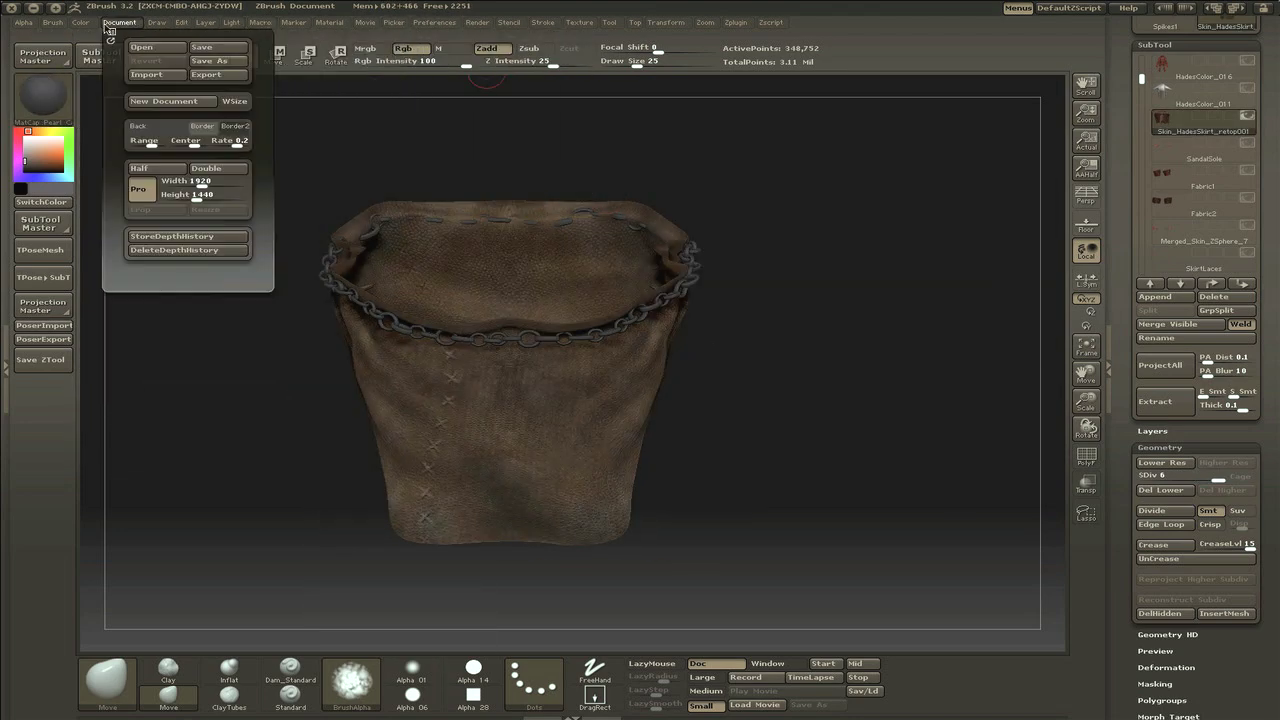
{"action": "left_click", "coordinate": [80, 22]}
{"action": "left_click", "coordinate": [365, 49]}
{"action": "left_click_drag", "start_coordinate": [466, 64], "coordinate": [356, 64]}
Step: Pick pure white as the paint colour and undo the white fill on the skirt
{"action": "left_click", "coordinate": [80, 22]}
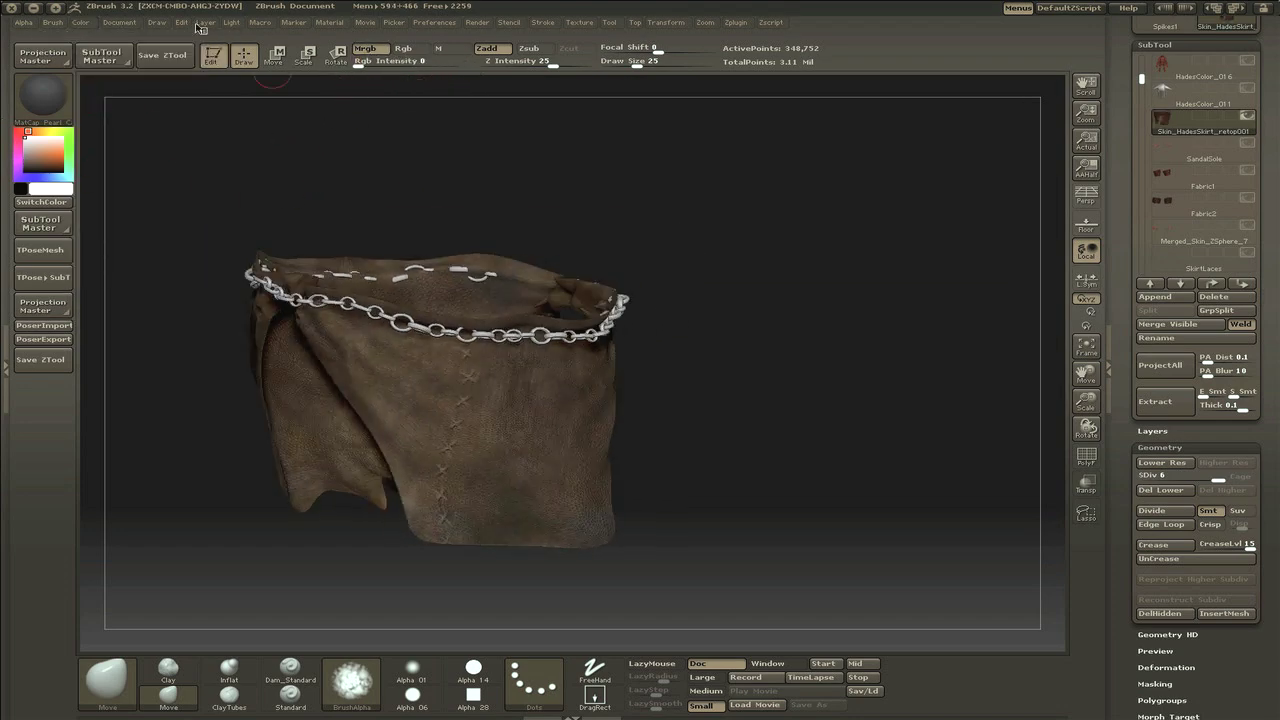
{"action": "left_click", "coordinate": [80, 22]}
{"action": "left_click", "coordinate": [127, 252]}
{"action": "left_click", "coordinate": [127, 252]}
{"action": "left_click", "coordinate": [80, 22]}
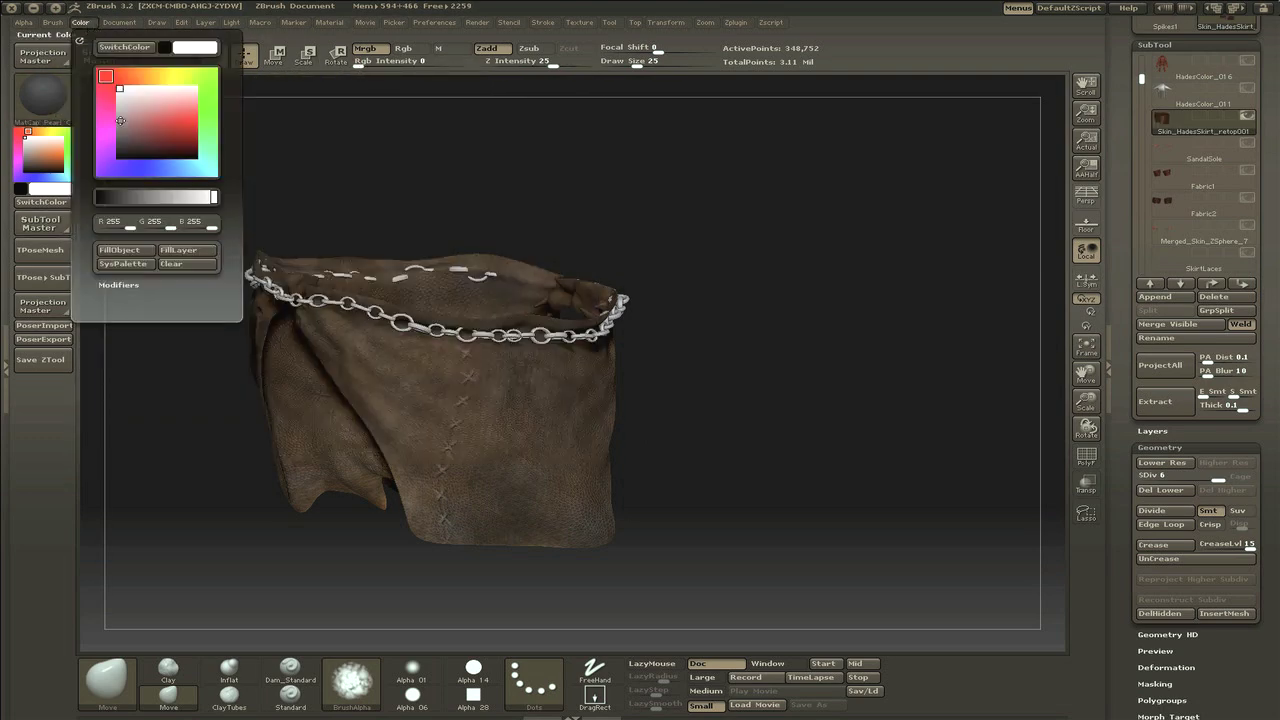
{"action": "left_click", "coordinate": [127, 255]}
{"action": "key", "text": "ctrl+z"}
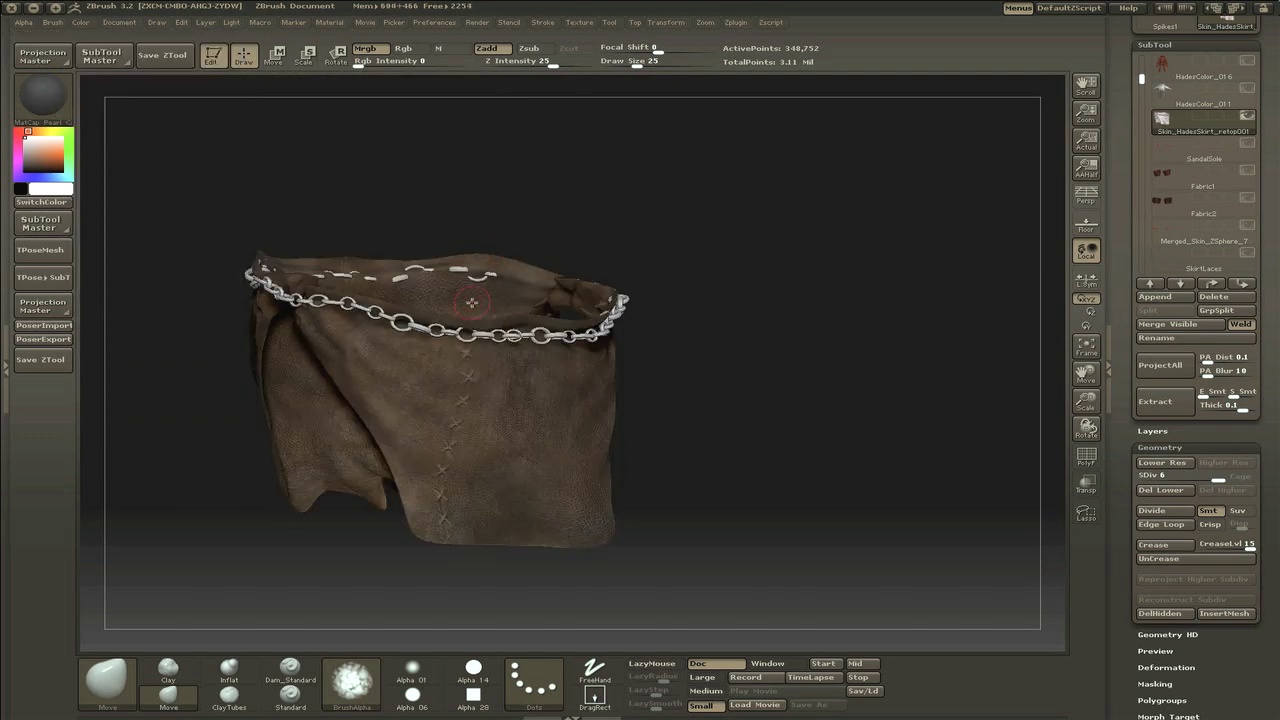